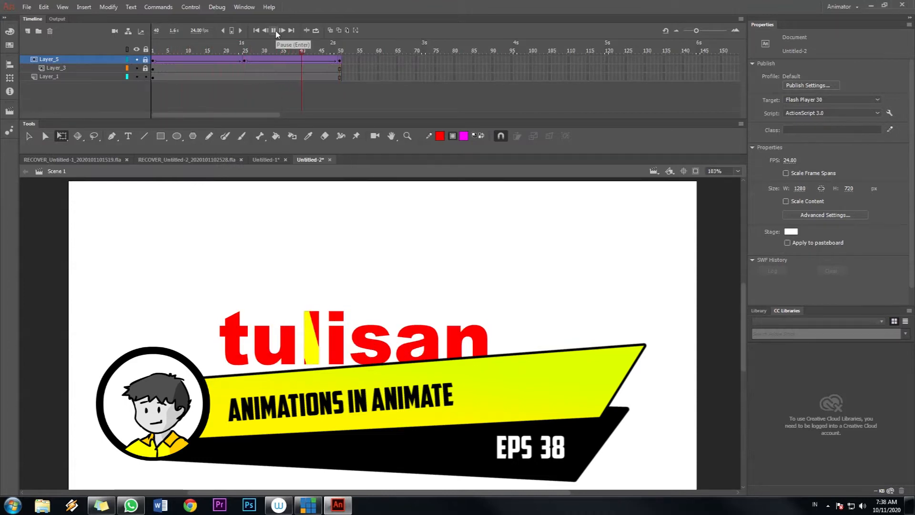
Preview the text mask animation and the motion-guide animation of the pink airplane.
left_click(274, 31)
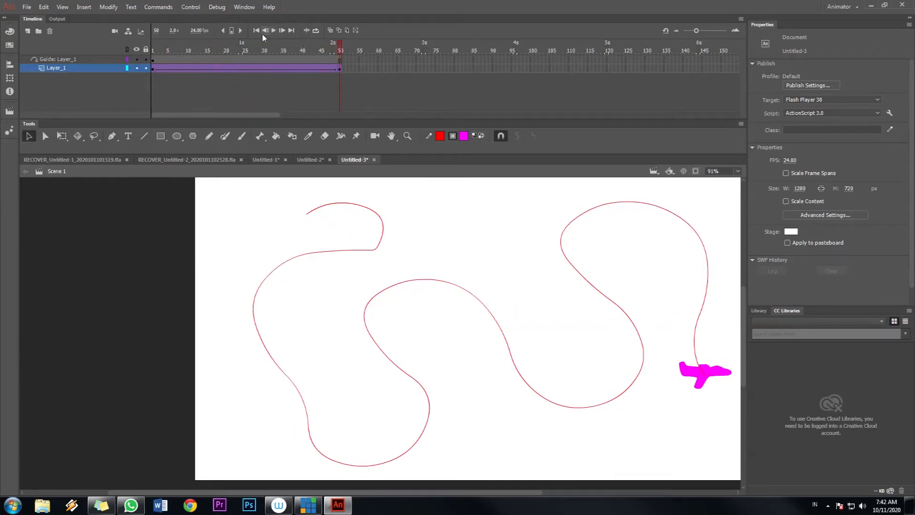
key("Return")
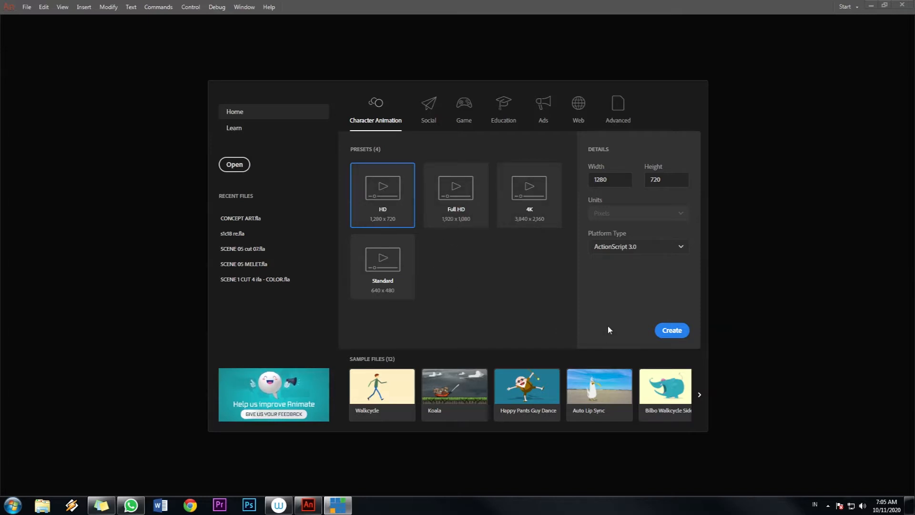
Create a new HD character animation document, 1280 × 720, with ActionScript 3.0 as the platform type.
left_click(676, 330)
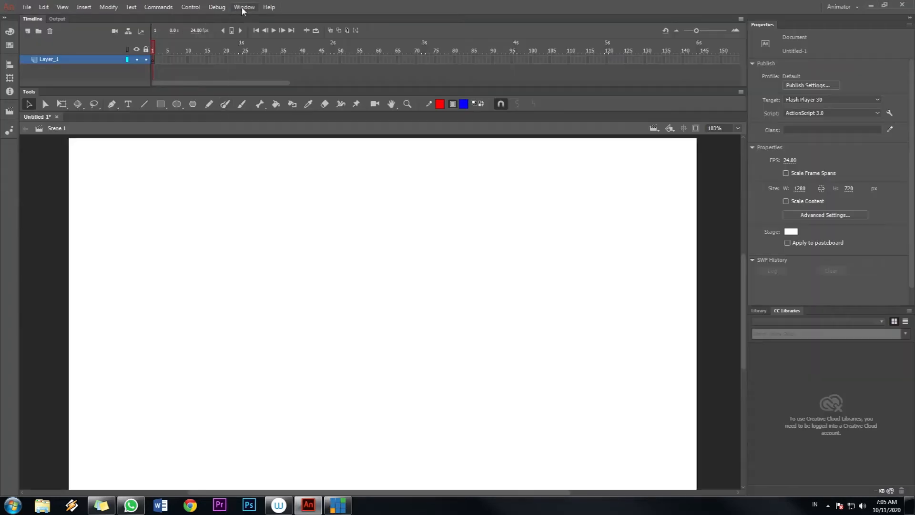
Switch the workspace layout to Classic.
left_click(243, 7)
mouse_move(249, 43)
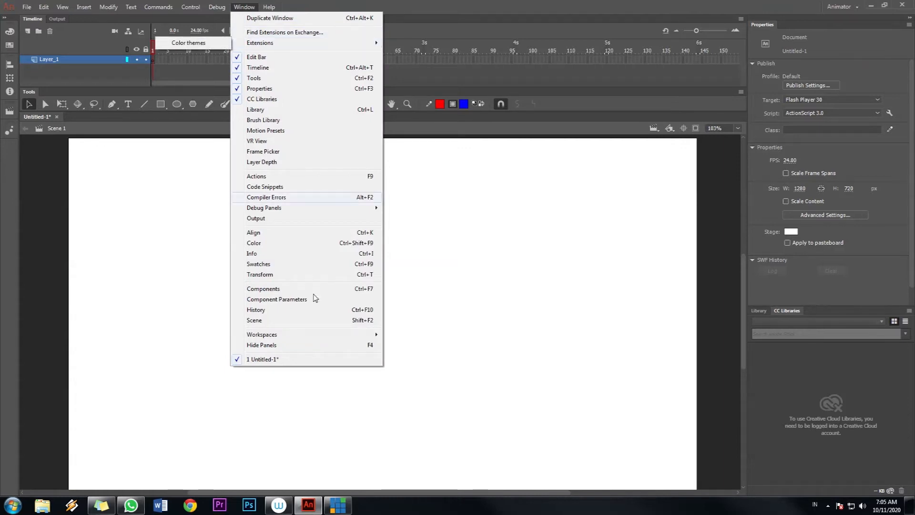
mouse_move(347, 334)
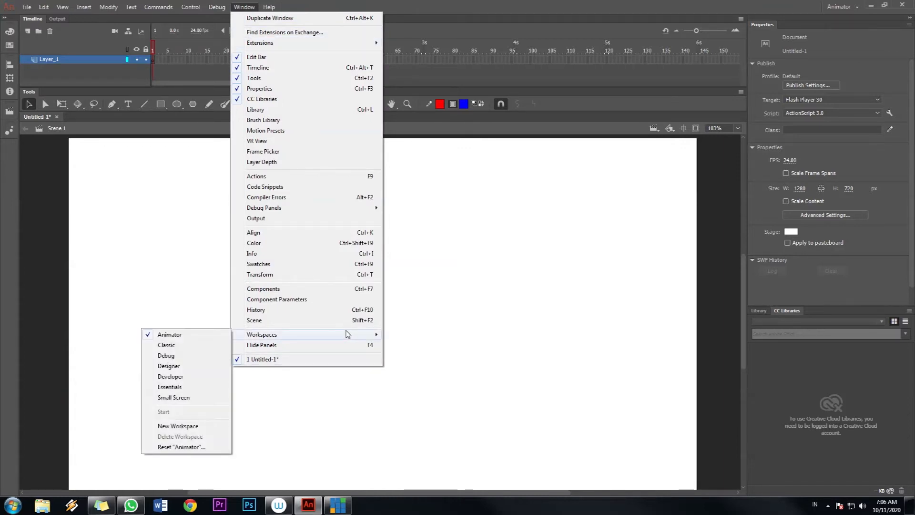
left_click(166, 345)
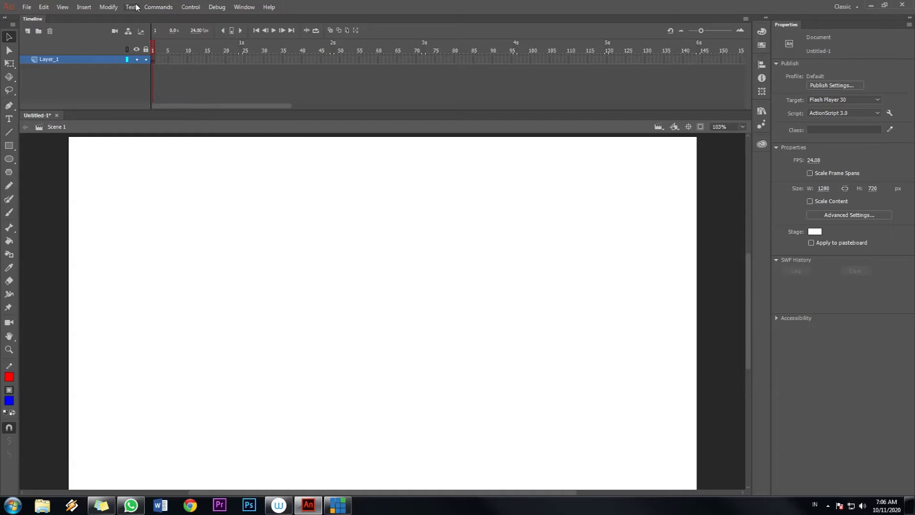
Switch the workspace layout back to Animator and slightly widen the frames shown in the timeline.
left_click(243, 6)
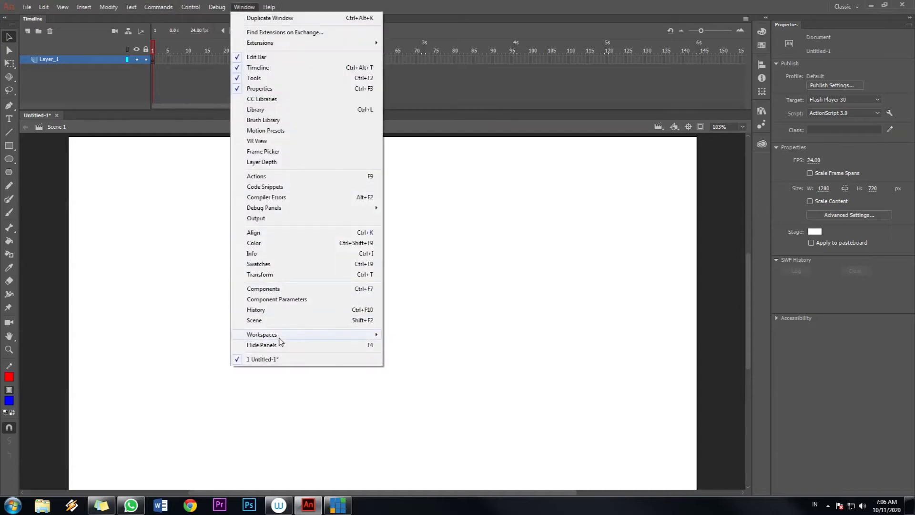
mouse_move(279, 338)
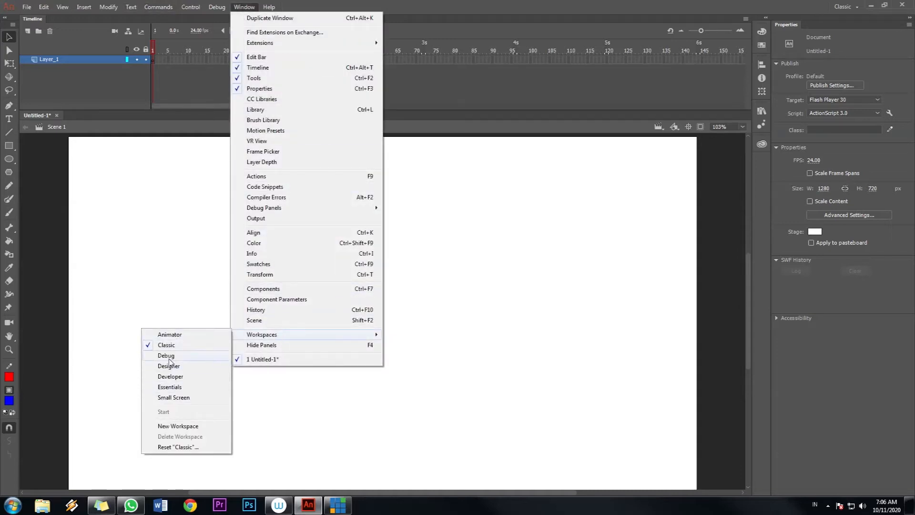
left_click(170, 334)
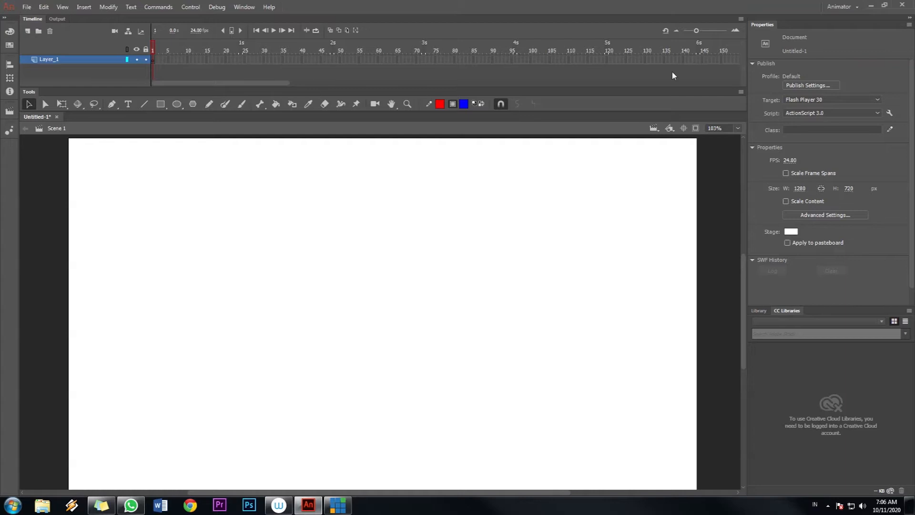
mouse_move(697, 32)
left_mouse_down()
mouse_move(713, 31)
mouse_move(685, 30)
mouse_move(701, 28)
left_mouse_up()
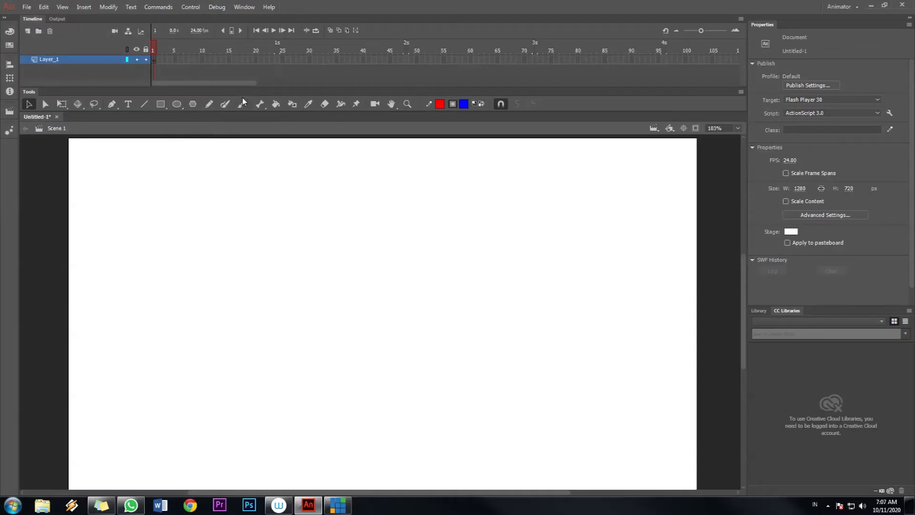
Draw a blue rectangle with a red outline, about 546 × 410 px, in the upper middle of the stage.
left_click(160, 105)
mouse_move(260, 177)
left_mouse_down()
mouse_move(541, 389)
mouse_move(561, 380)
mouse_move(530, 379)
left_mouse_up()
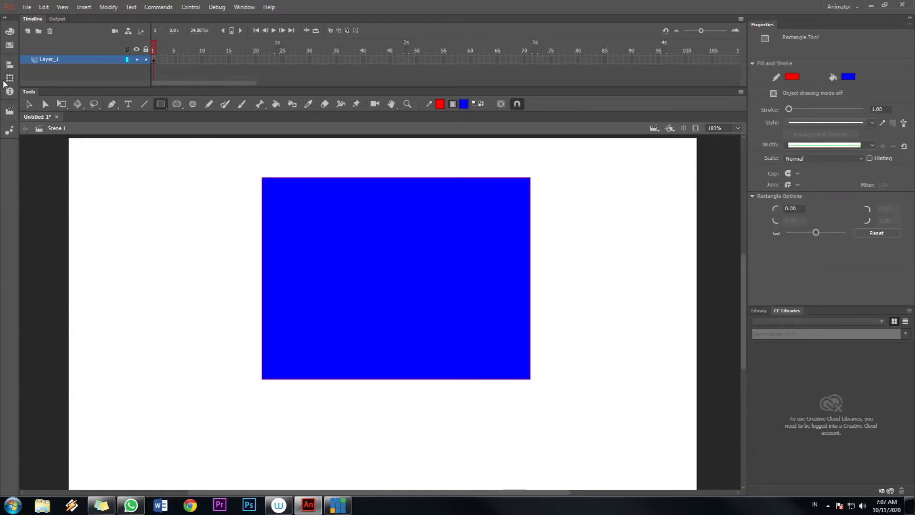
Select the rectangle's entire red outline and thicken its stroke to 25.15.
left_click(29, 104)
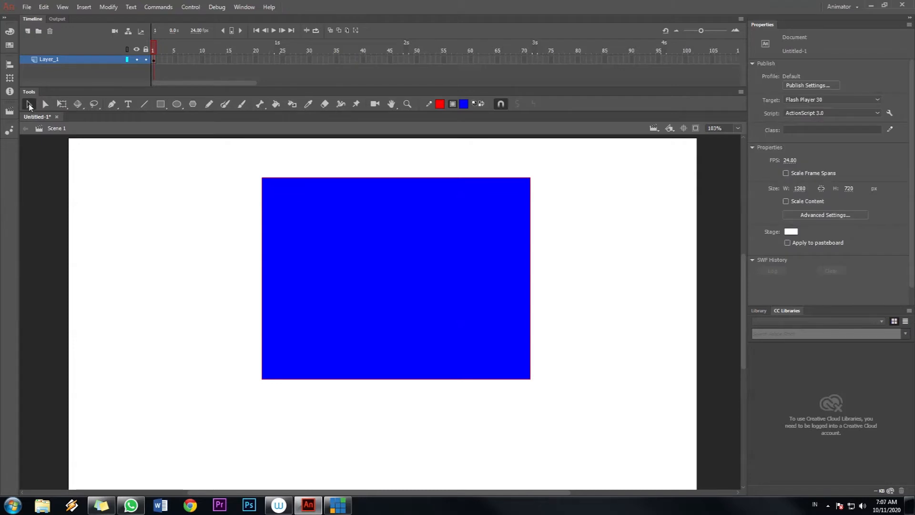
double_click(503, 178)
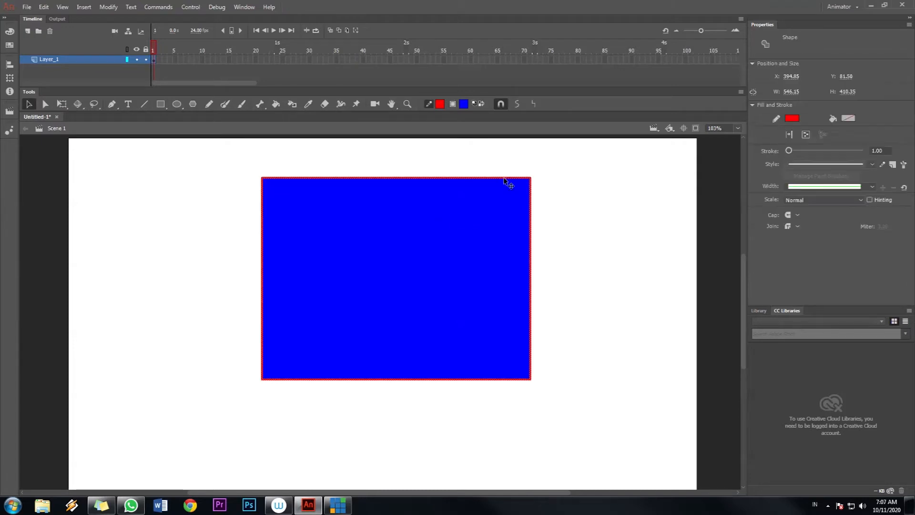
double_click(477, 214)
left_click(586, 224)
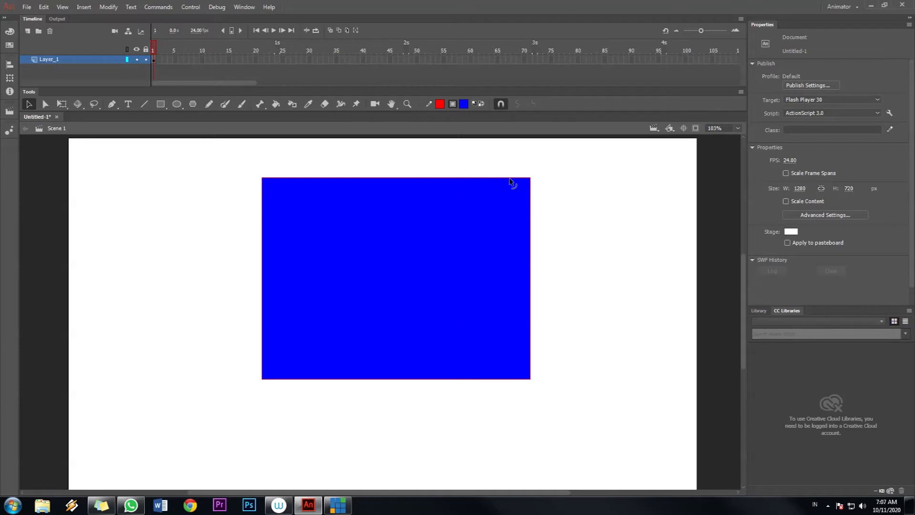
double_click(508, 178)
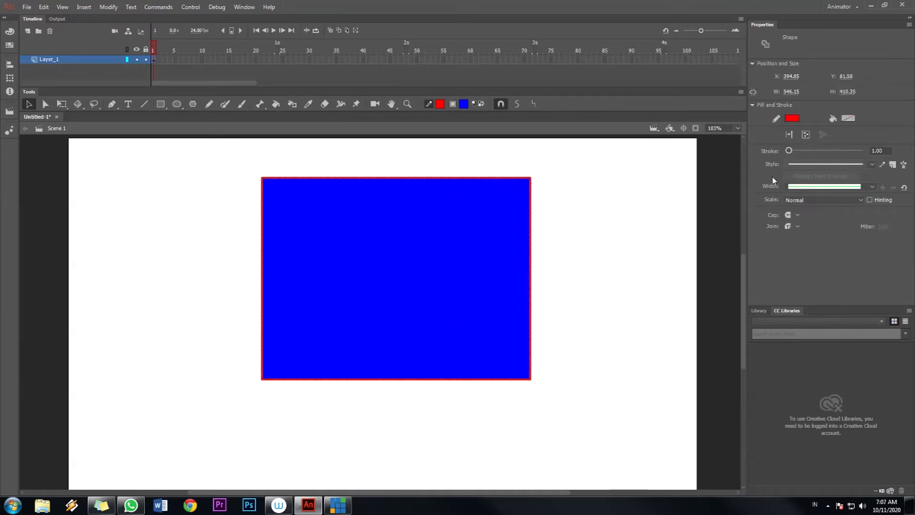
left_click_drag(788, 151, 798, 151)
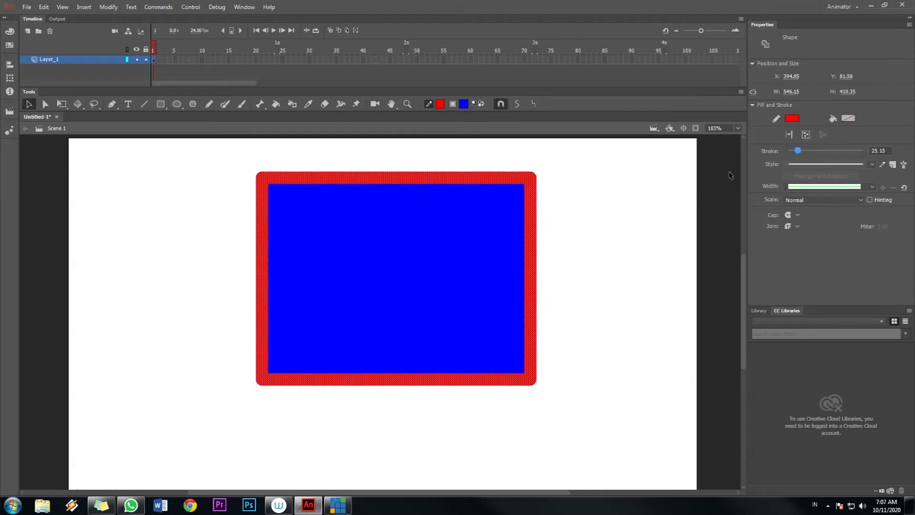
Examine how the rectangle's fill and the individual sides of its outline can be selected separately.
left_click(452, 237)
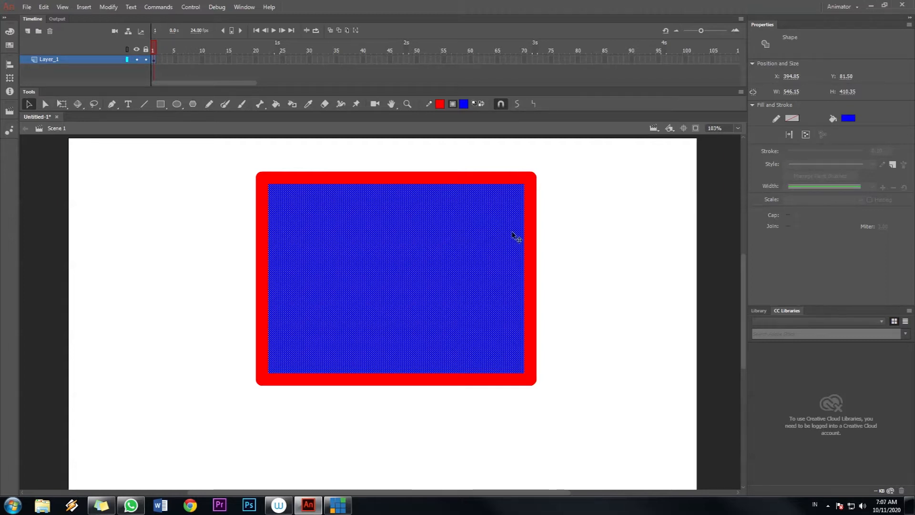
left_click(571, 229)
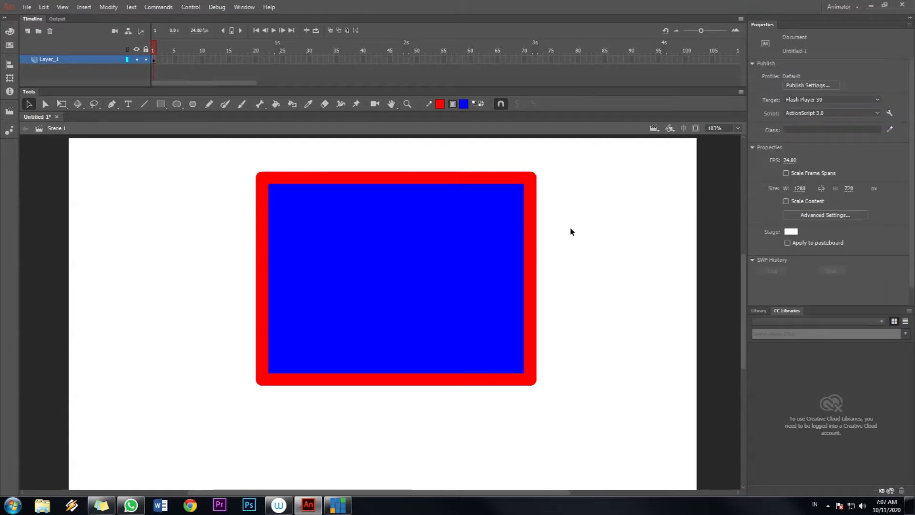
left_click(473, 174)
left_click(532, 198)
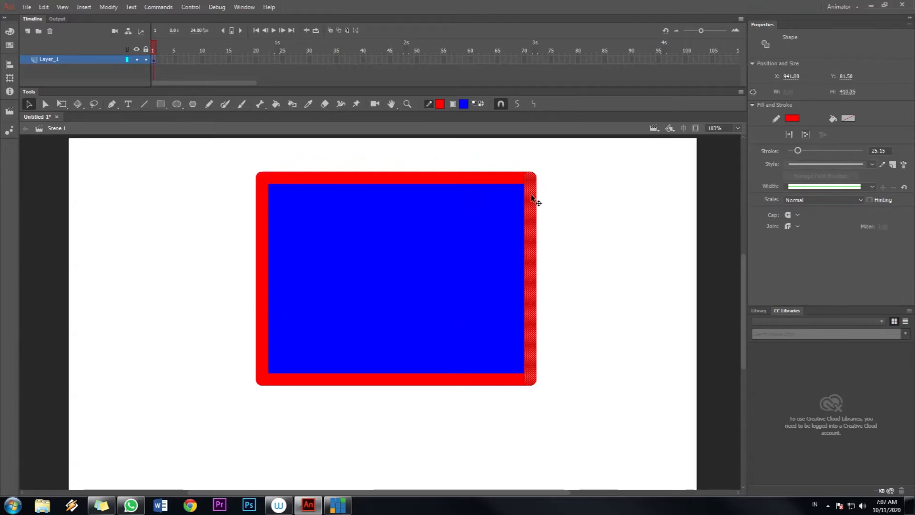
left_click(615, 186)
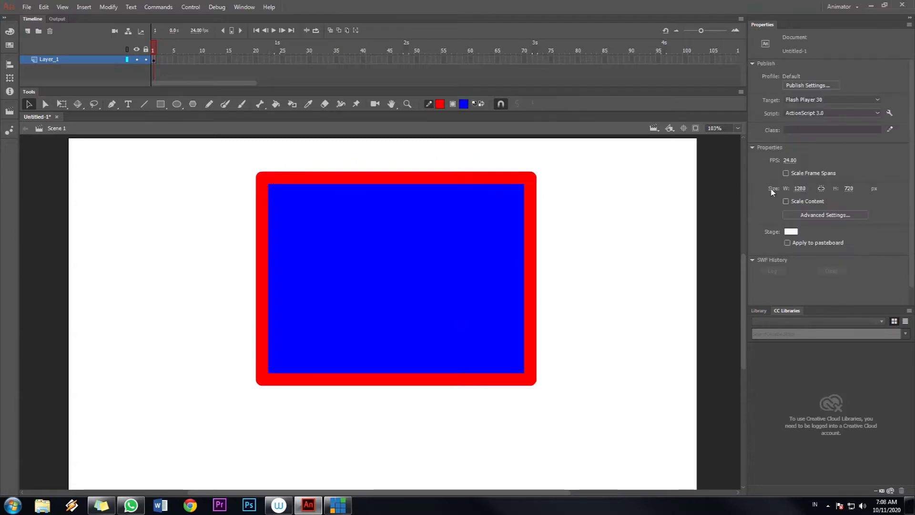
left_click(454, 258)
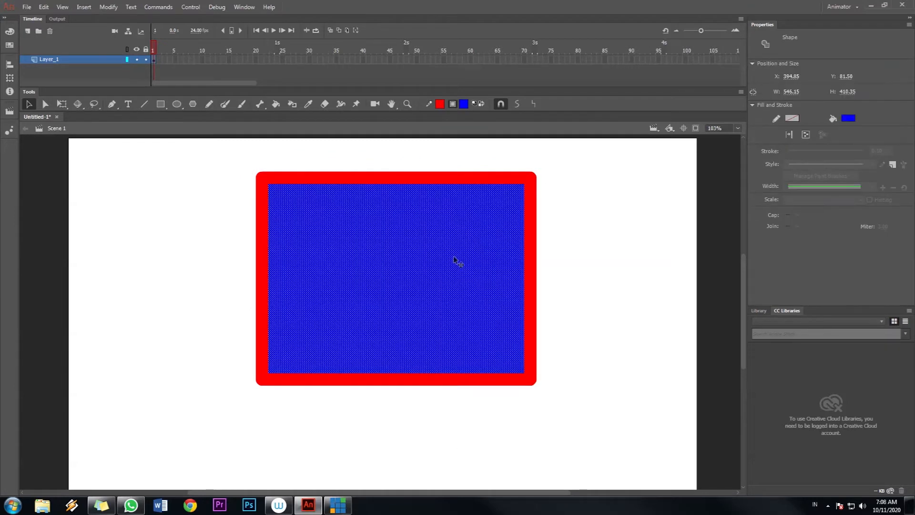
left_click(596, 239)
Recolour the rectangle's fill, trying orange-red and red before settling on yellow.
left_click(473, 241)
left_click(462, 106)
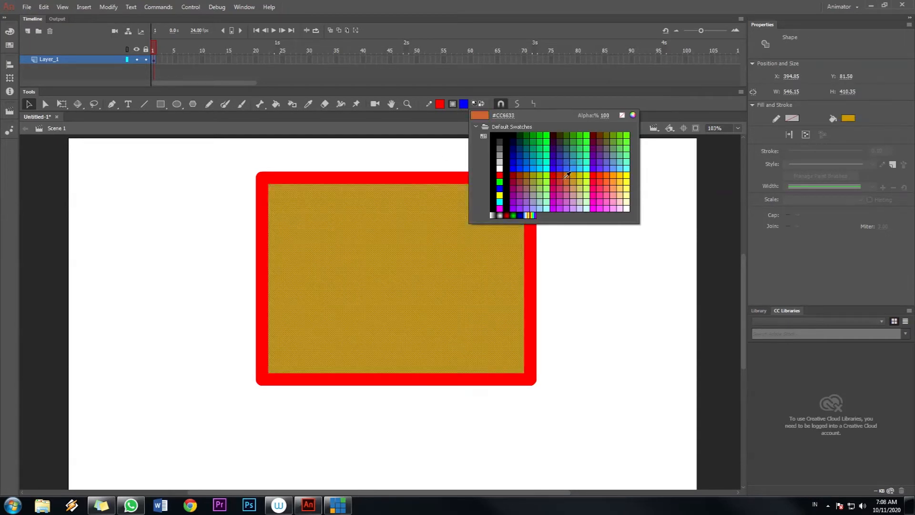
left_click(564, 173)
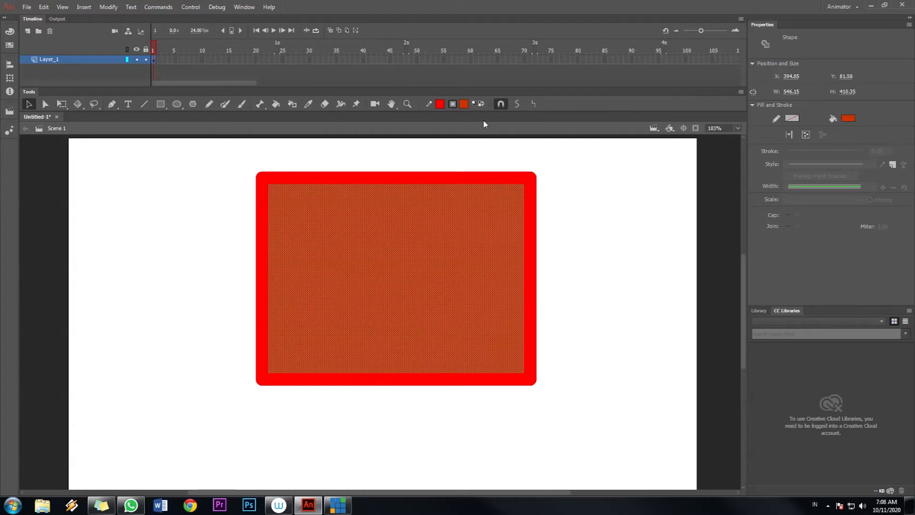
left_click(463, 103)
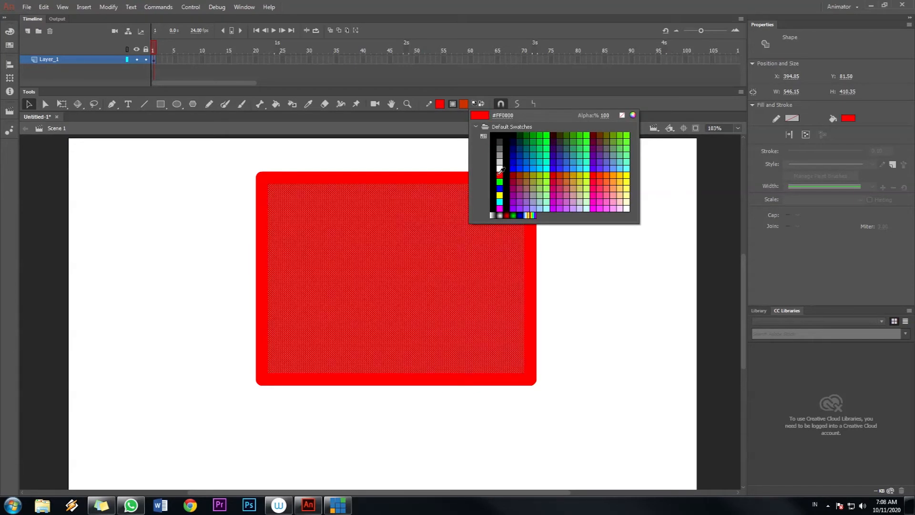
left_click(499, 174)
left_click(464, 105)
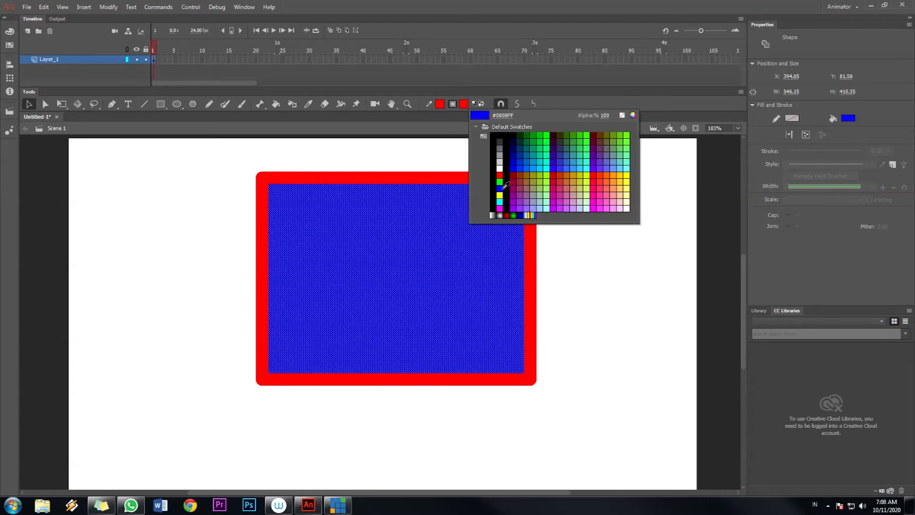
left_click(500, 187)
left_click(587, 185)
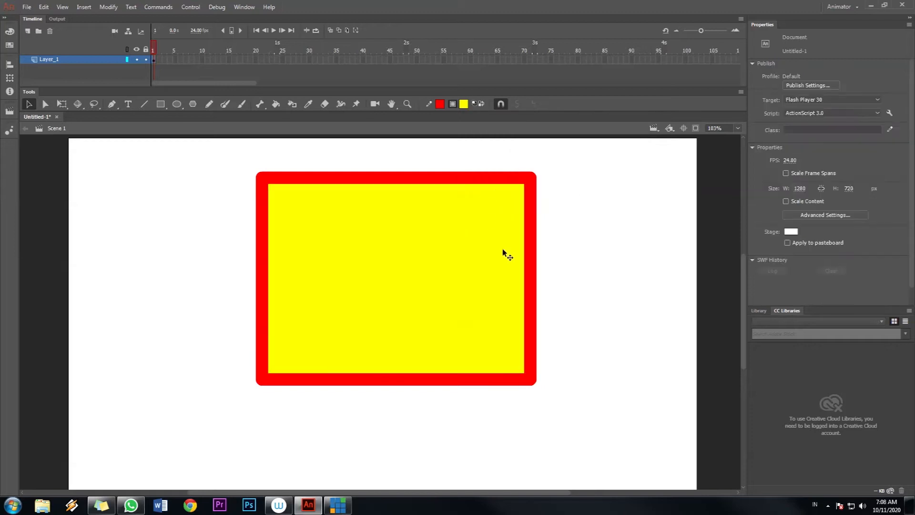
double_click(529, 225)
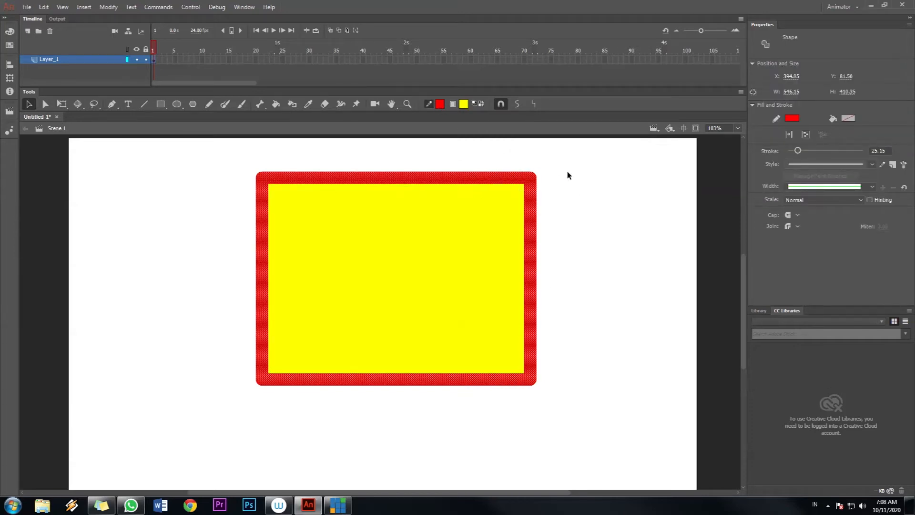
left_click(526, 164)
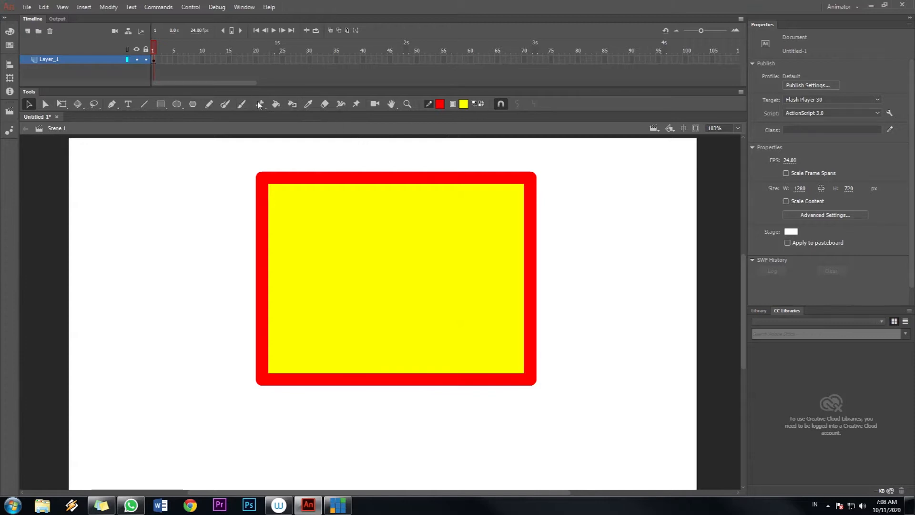
left_click(275, 104)
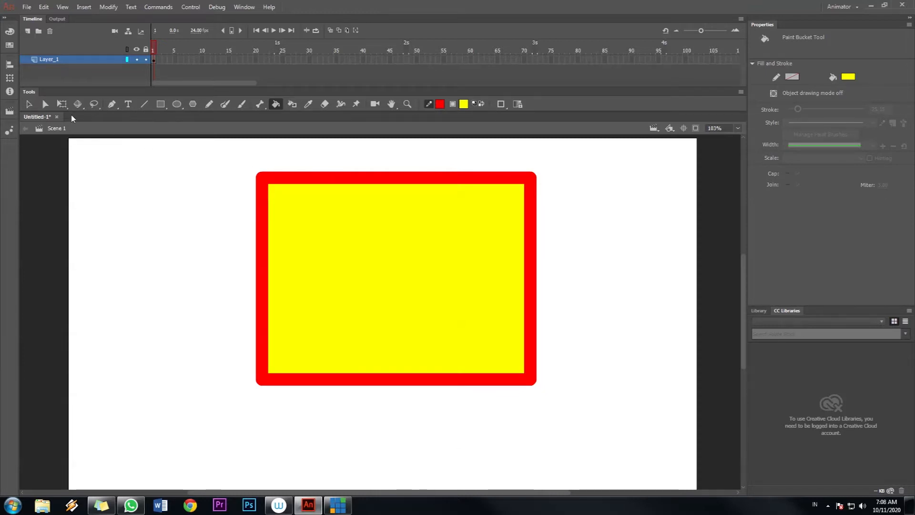
Select the rectangle's fill and outline together and move them to the stage's left side, at about X 102 px.
left_click(29, 104)
left_click_drag(233, 155, 602, 429)
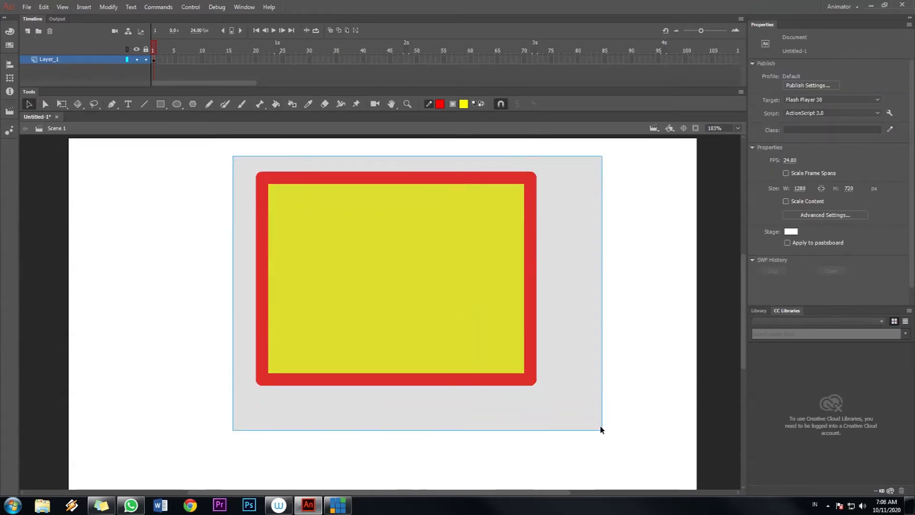
left_click_drag(499, 279, 356, 277)
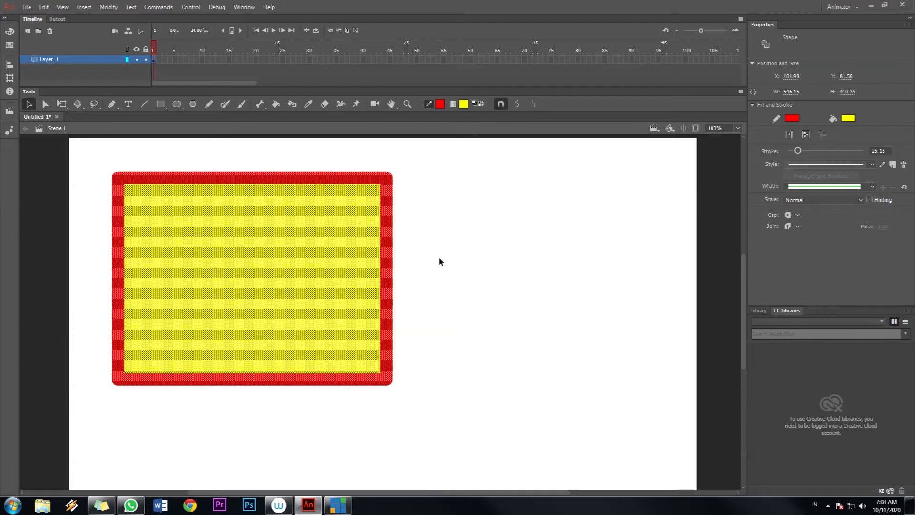
left_click(439, 260)
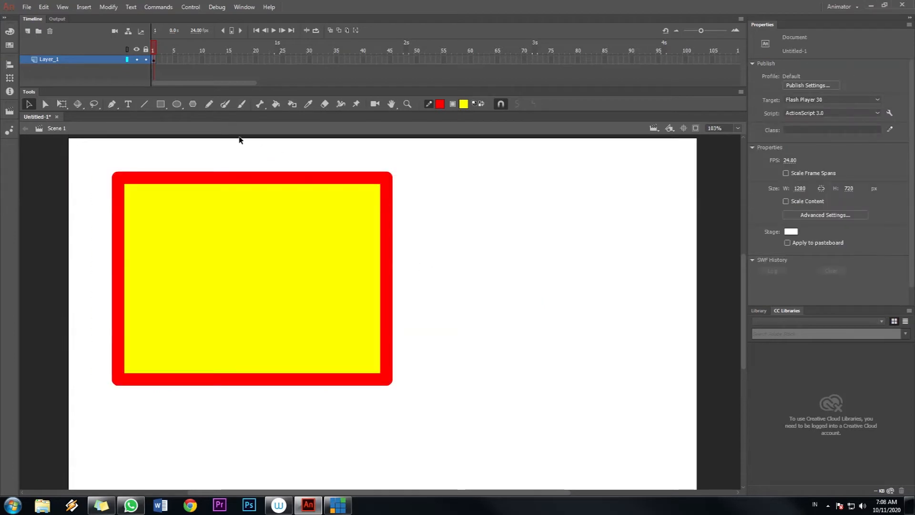
Draw a curved red freehand outline with the Pencil tool beside the yellow rectangle, leaving a small gap between its ends.
left_click(208, 104)
mouse_move(506, 198)
left_mouse_down()
mouse_move(436, 263)
mouse_move(459, 361)
mouse_move(622, 385)
mouse_move(637, 311)
mouse_move(593, 277)
mouse_move(566, 223)
mouse_move(608, 179)
mouse_move(539, 165)
mouse_move(519, 194)
left_mouse_up()
key("k")
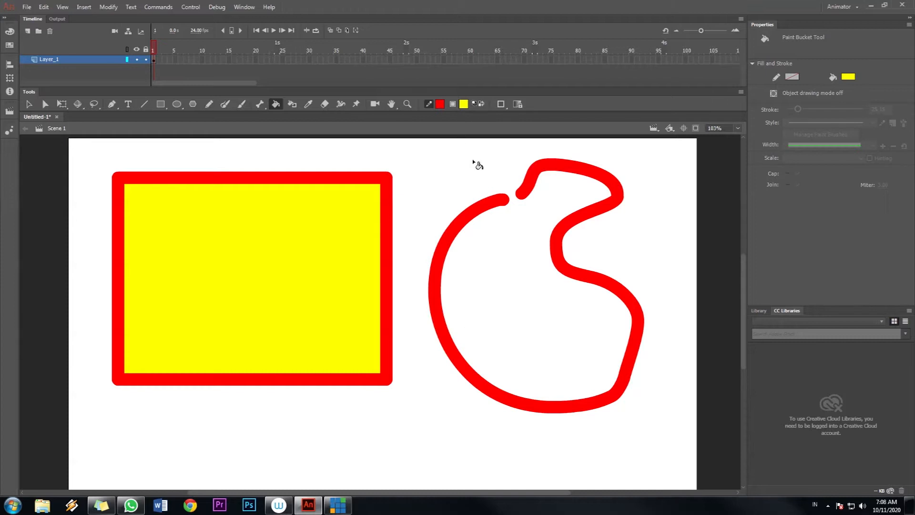
Close the gap in the freehand outline by moving one open end onto the other.
left_click(29, 104)
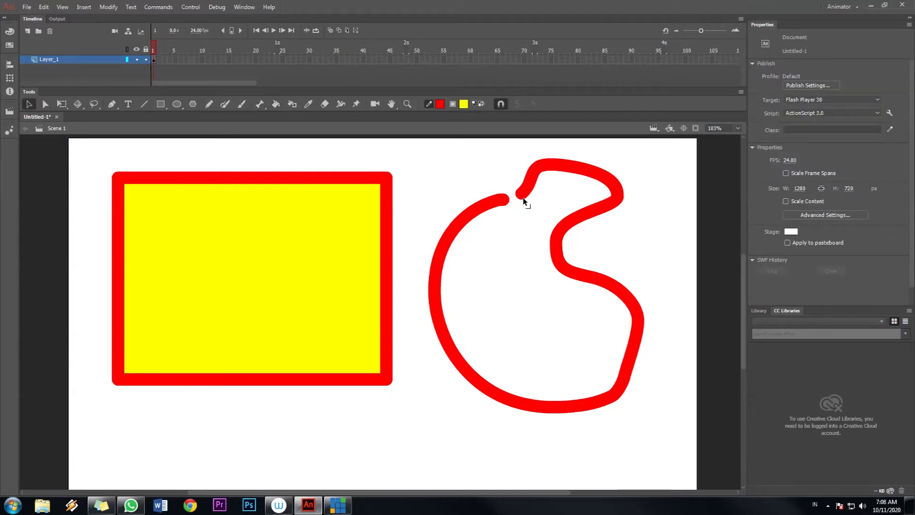
left_click_drag(523, 198, 504, 200)
Fill the closed freehand outline with yellow using the Paint Bucket tool.
left_click(275, 104)
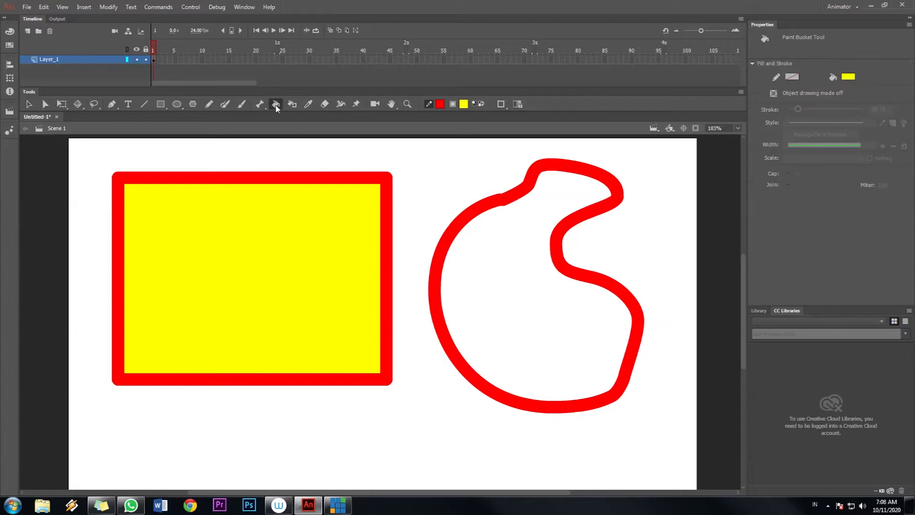
left_click(517, 279)
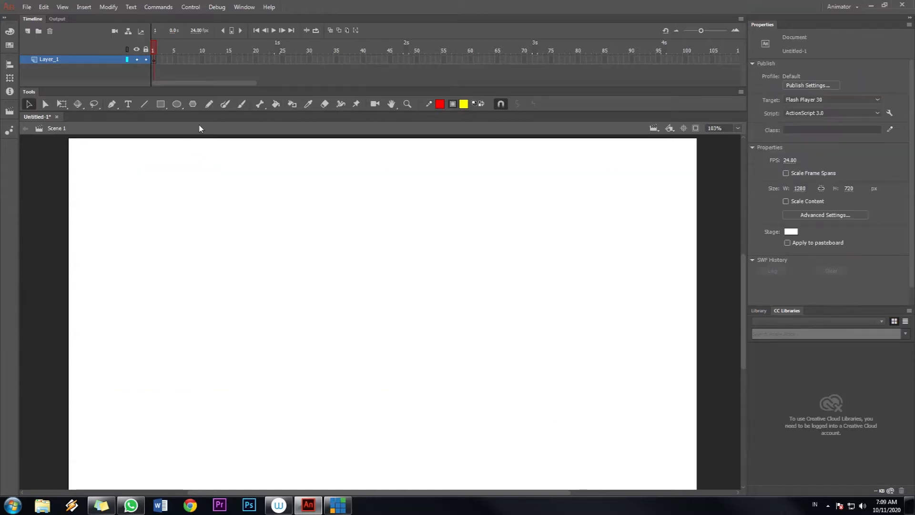
Draw a large yellow rectangle with a red outline, bending its right edge inward and its top and left edges outward.
left_click(161, 104)
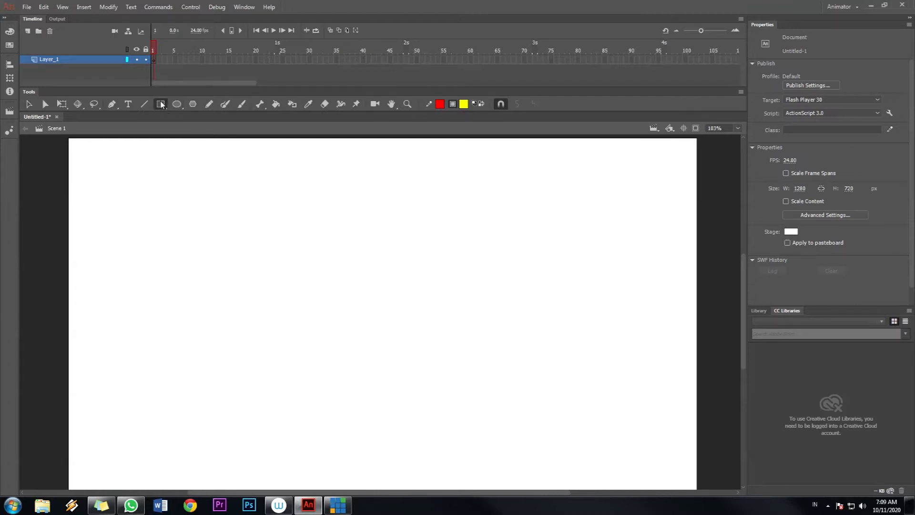
left_click_drag(184, 184, 517, 446)
left_click(29, 103)
left_click_drag(522, 279, 353, 283)
mouse_move(327, 184)
left_mouse_down()
mouse_move(341, 148)
mouse_move(312, 205)
mouse_move(319, 173)
left_mouse_up()
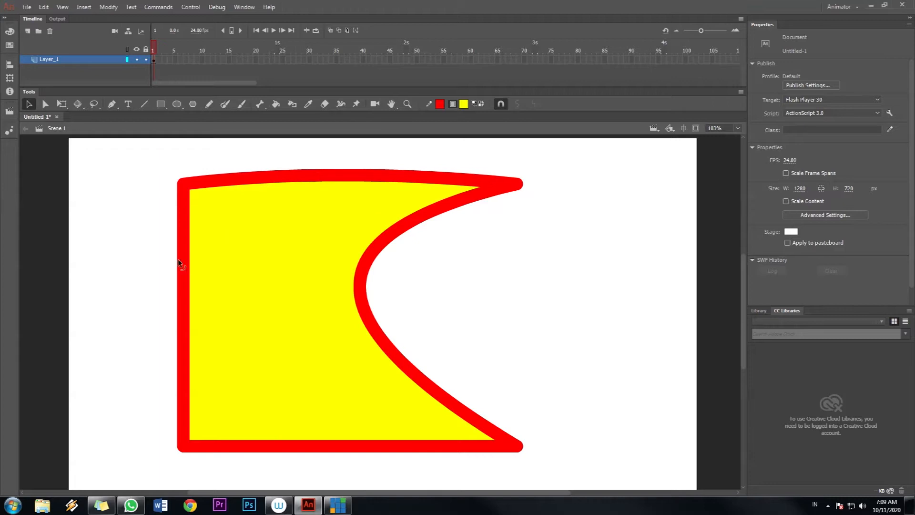
left_click_drag(173, 269, 124, 268)
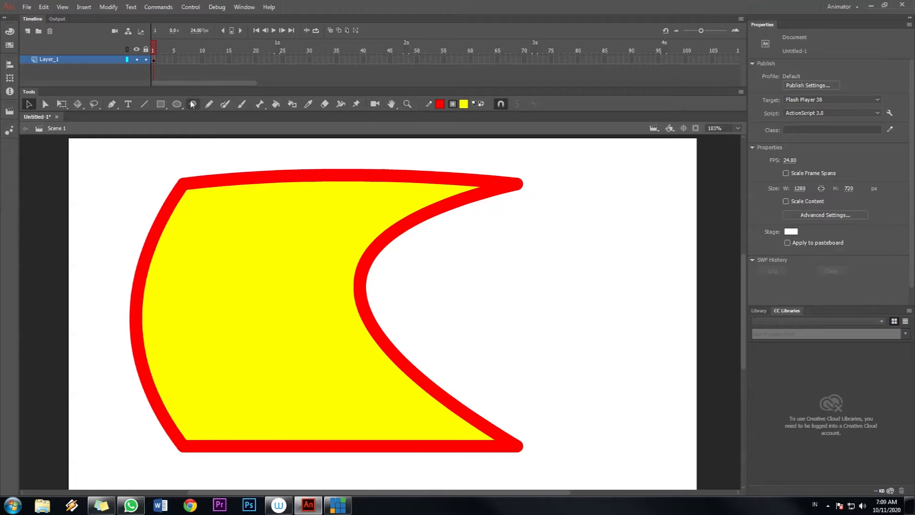
Draw a closed yellow freehand outline with the Brush tool beside the bent rectangle and pull its lower edge down into spikes.
left_click(241, 104)
mouse_move(570, 197)
left_mouse_down()
mouse_move(477, 291)
mouse_move(521, 315)
mouse_move(616, 310)
mouse_move(679, 368)
mouse_move(667, 229)
mouse_move(614, 153)
mouse_move(572, 195)
left_mouse_up()
left_click(29, 105)
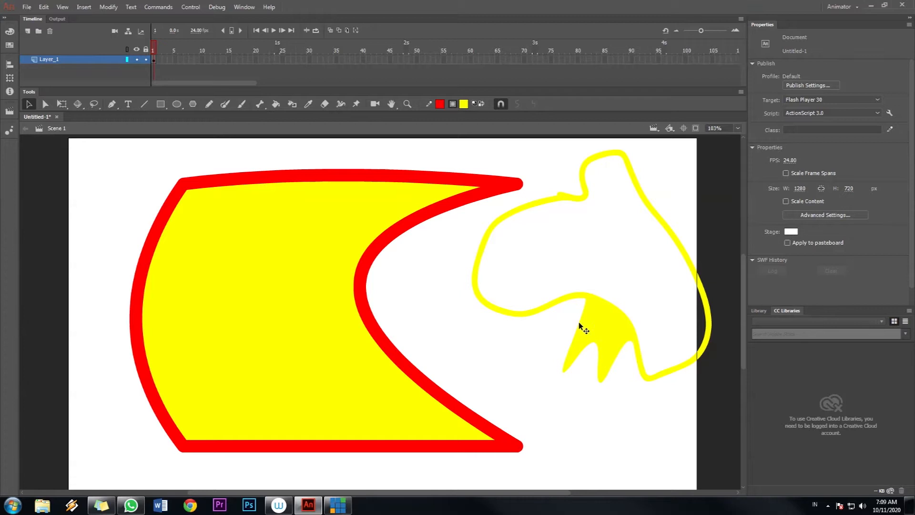
left_click_drag(543, 312, 525, 350)
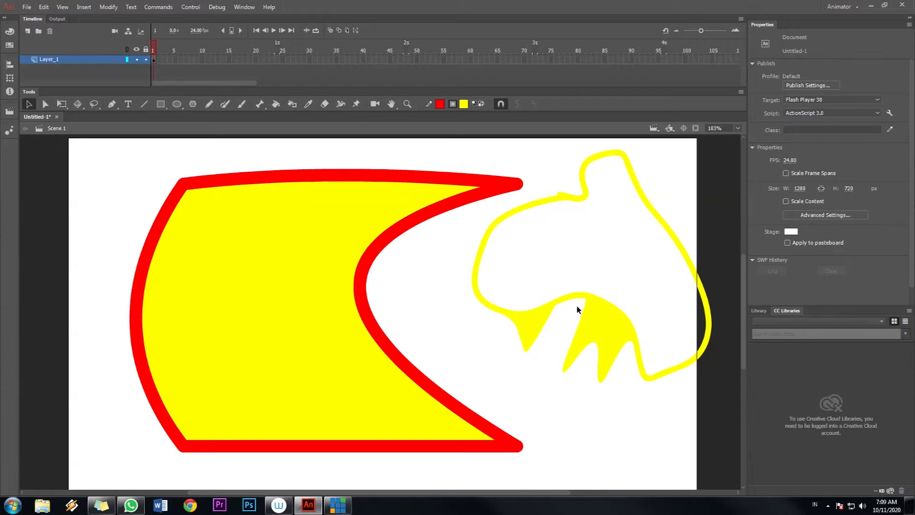
Above the bent rectangle, paint a yellow and a blue stroke with the Brush tool and draw a straight red line with the Pencil tool.
left_click(241, 107)
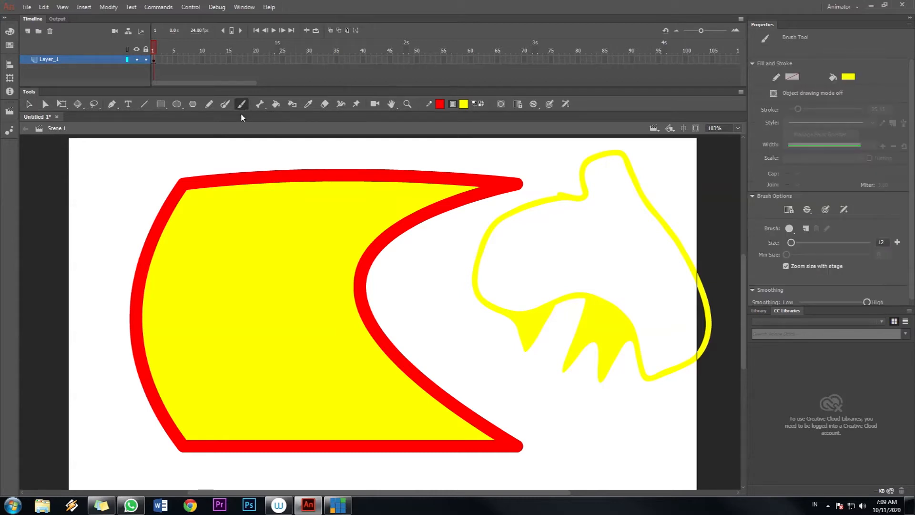
mouse_move(136, 166)
left_mouse_down()
mouse_move(223, 146)
mouse_move(150, 150)
mouse_move(180, 159)
left_mouse_up()
left_click(466, 105)
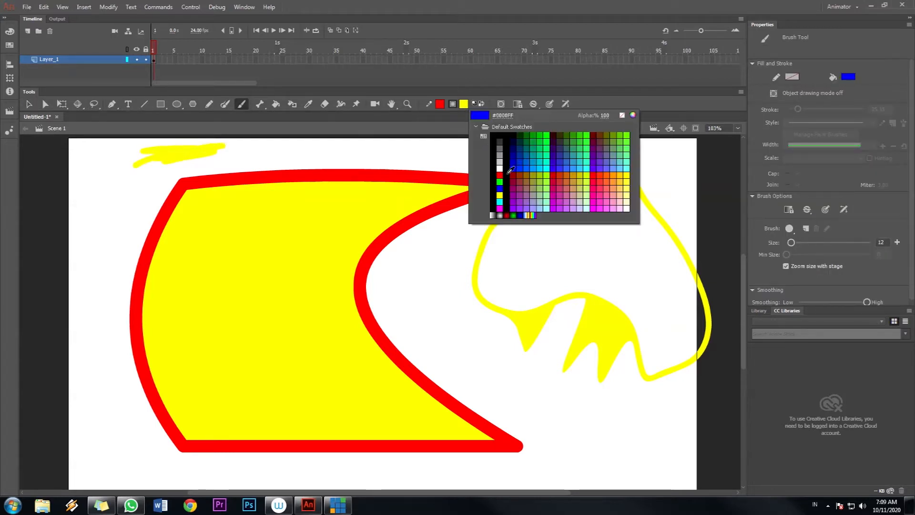
left_click(504, 184)
mouse_move(256, 161)
left_mouse_down()
mouse_move(376, 156)
mouse_move(351, 155)
left_mouse_up()
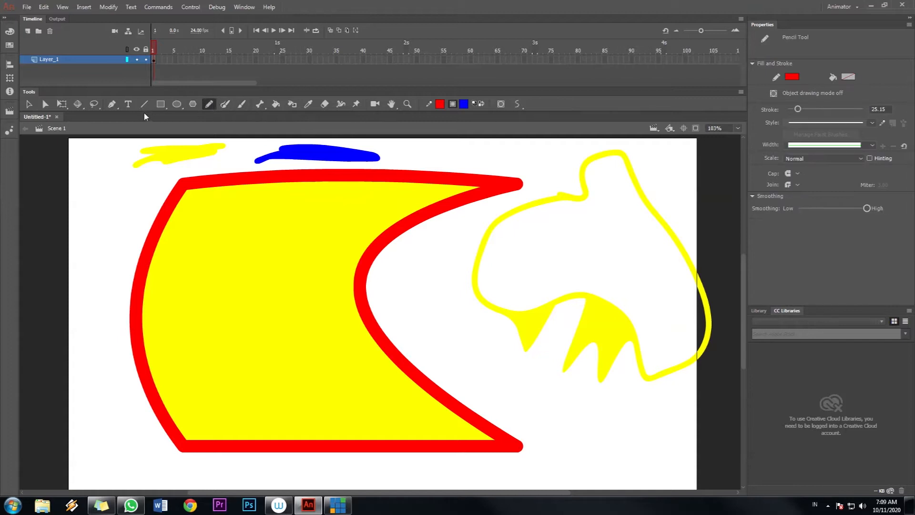
left_click_drag(419, 152, 557, 151)
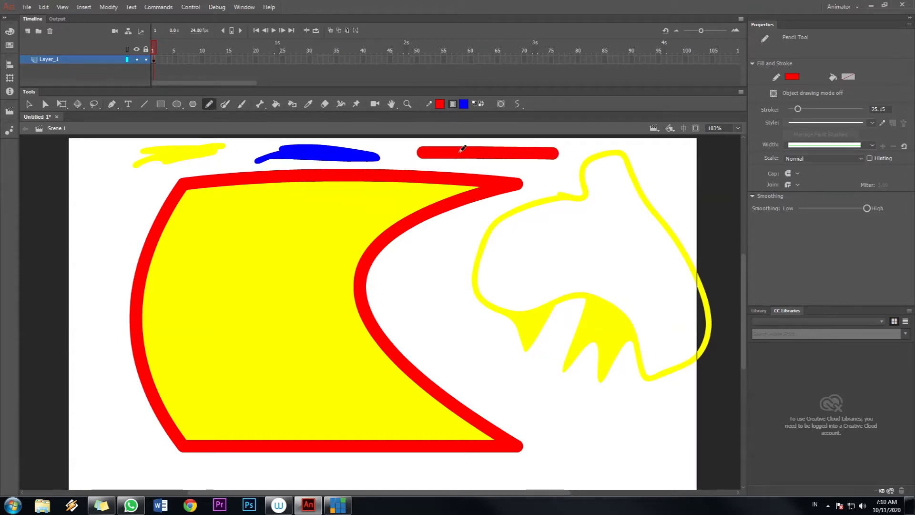
Reshape the blue brush stroke by pulling out its lower edge and right end, and bend the red pencil line for comparison.
key("v")
left_click_drag(330, 162, 331, 193)
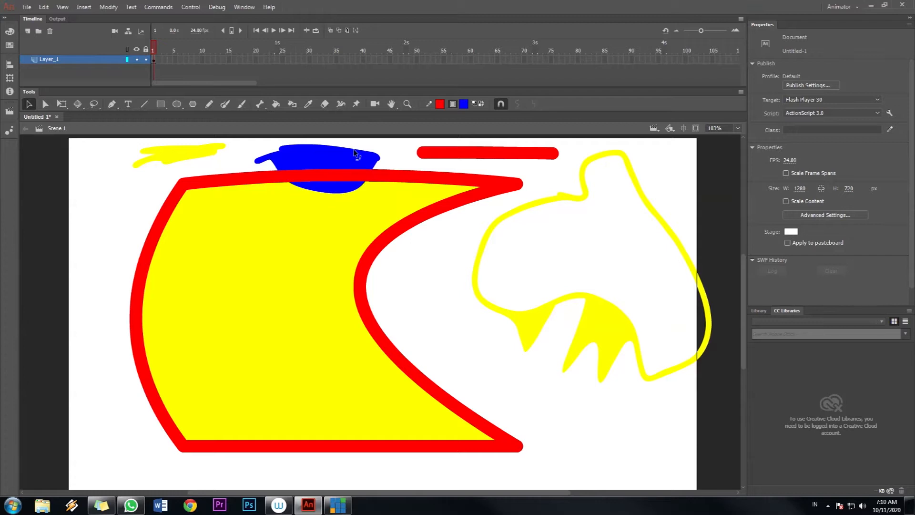
left_click_drag(356, 153, 396, 140)
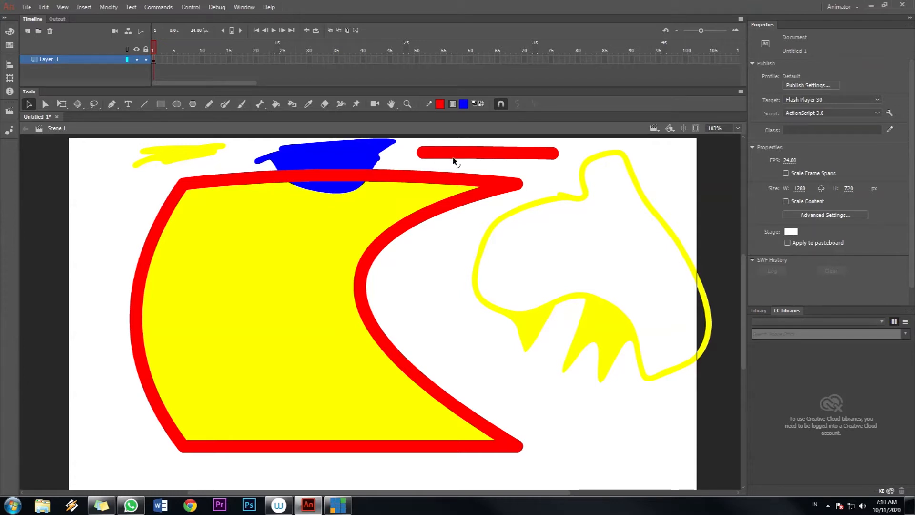
left_click_drag(484, 159, 447, 170)
left_click_drag(517, 159, 547, 175)
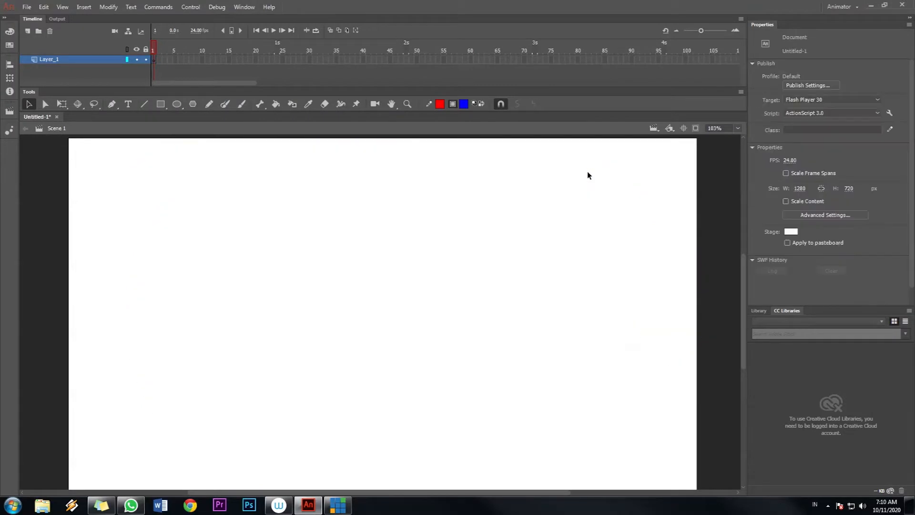
Draw a blue rectangle about 110 by 95 px with a red outline near the stage's upper-left corner and thin its stroke to 4.75.
left_click(160, 104)
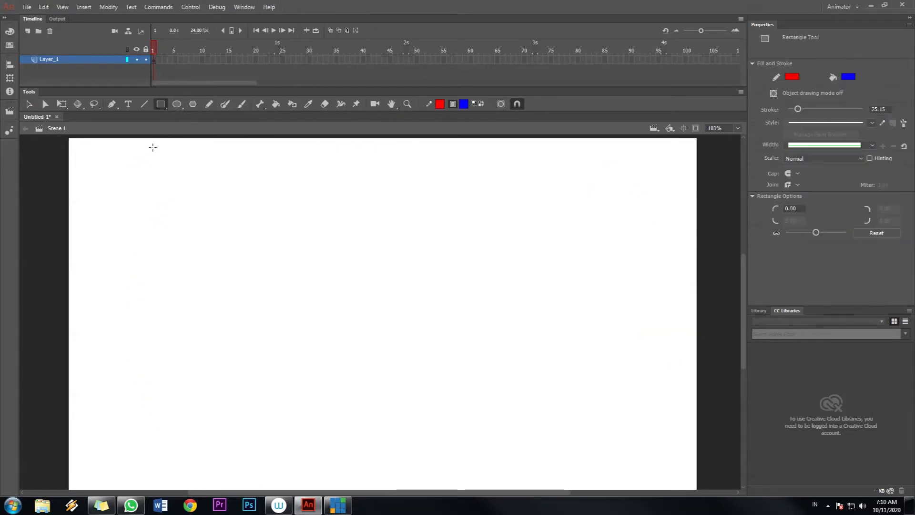
left_click_drag(110, 180, 169, 233)
left_click(29, 104)
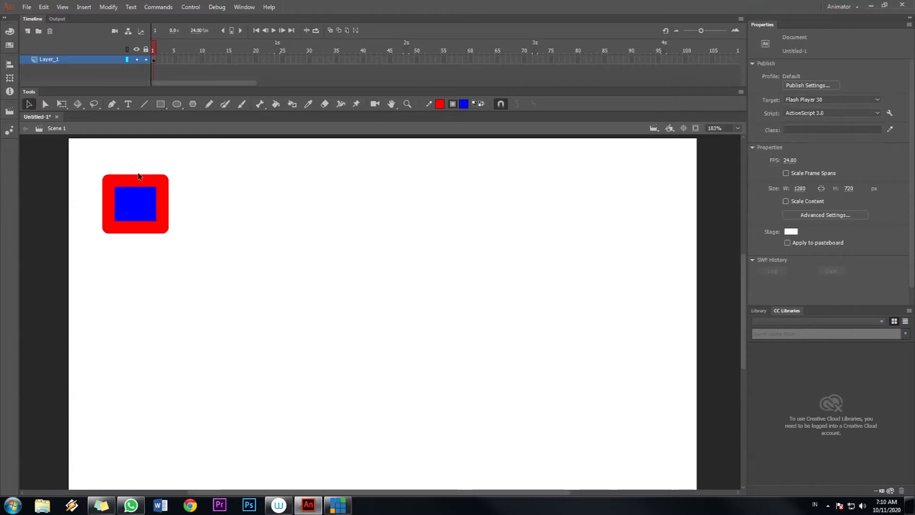
left_click(162, 190)
left_click_drag(797, 151, 788, 151)
left_click(446, 197)
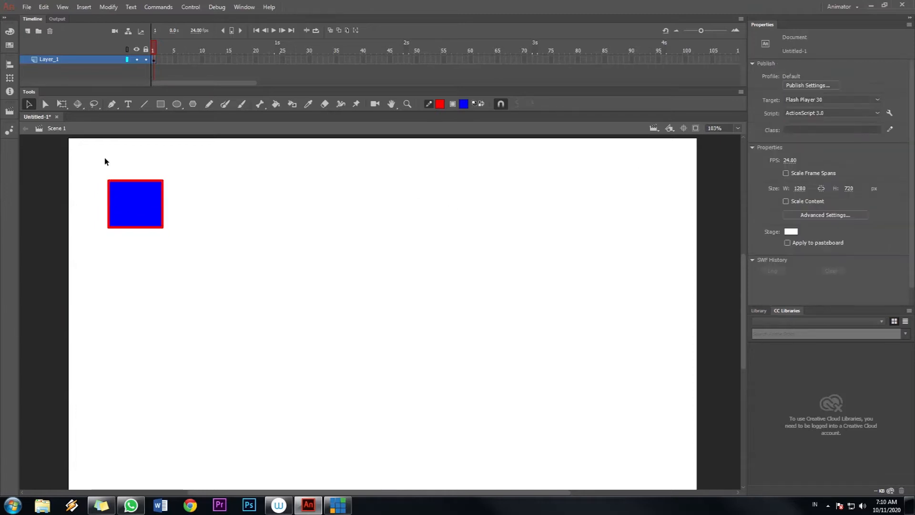
left_click_drag(93, 155, 207, 272)
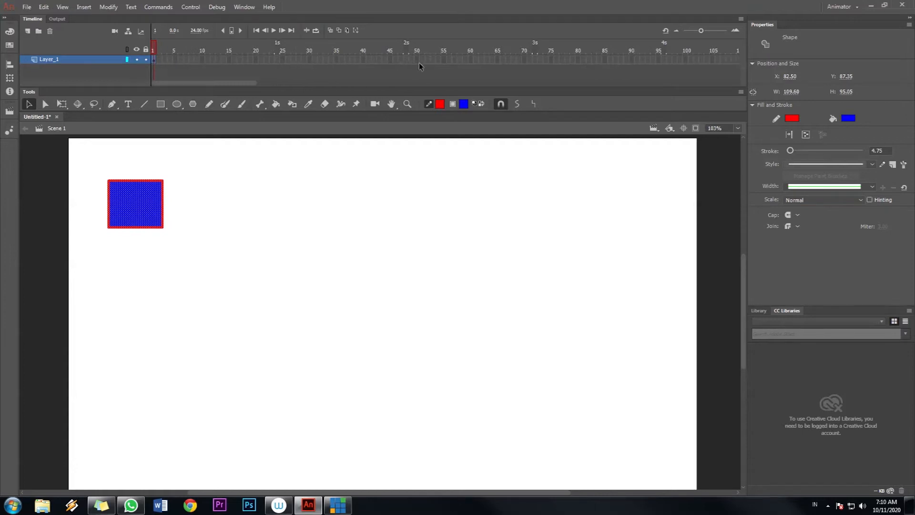
left_click(395, 59)
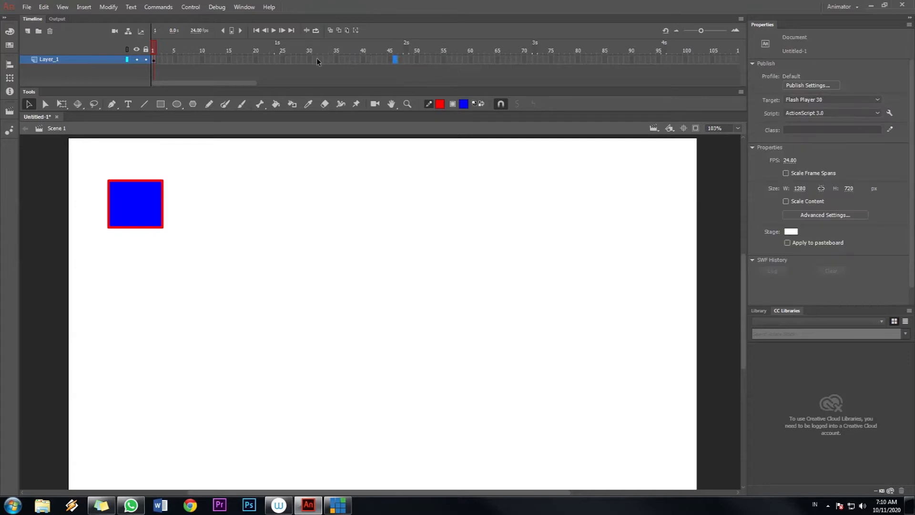
left_click(175, 59)
left_click(735, 258)
left_click(153, 59)
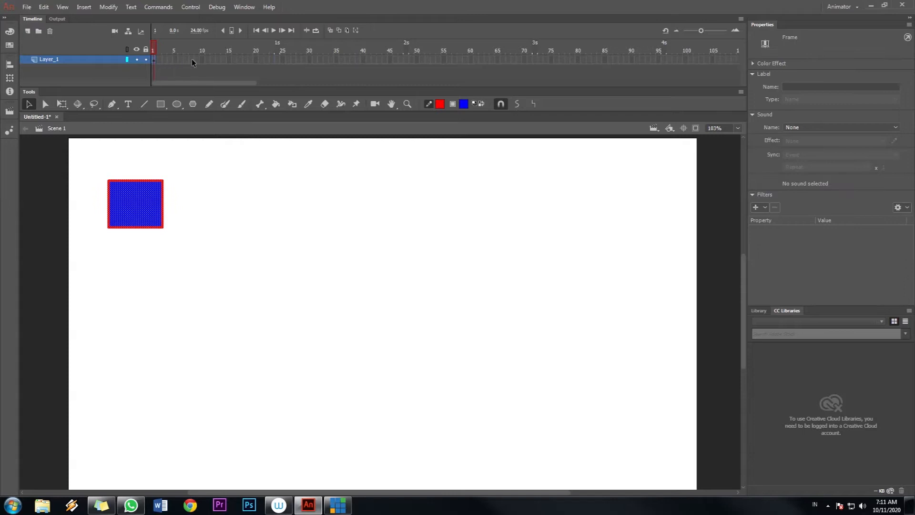
Extend Layer_1 to frame 50 by inserting a frame and create a classic tween across the span.
left_click(417, 59)
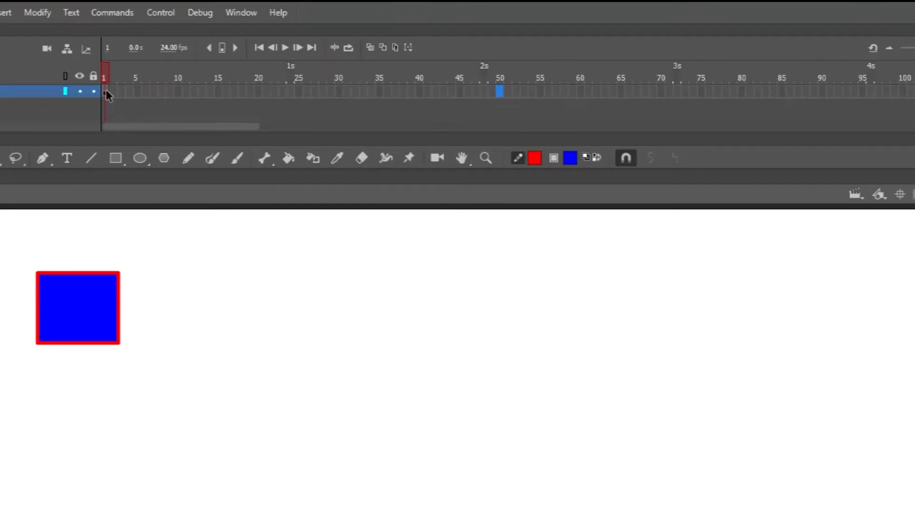
right_click(500, 95)
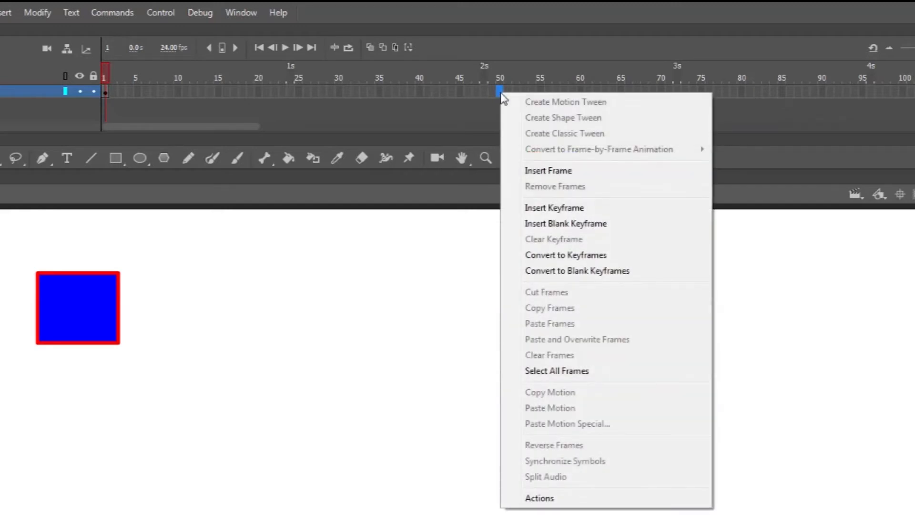
left_click(531, 170)
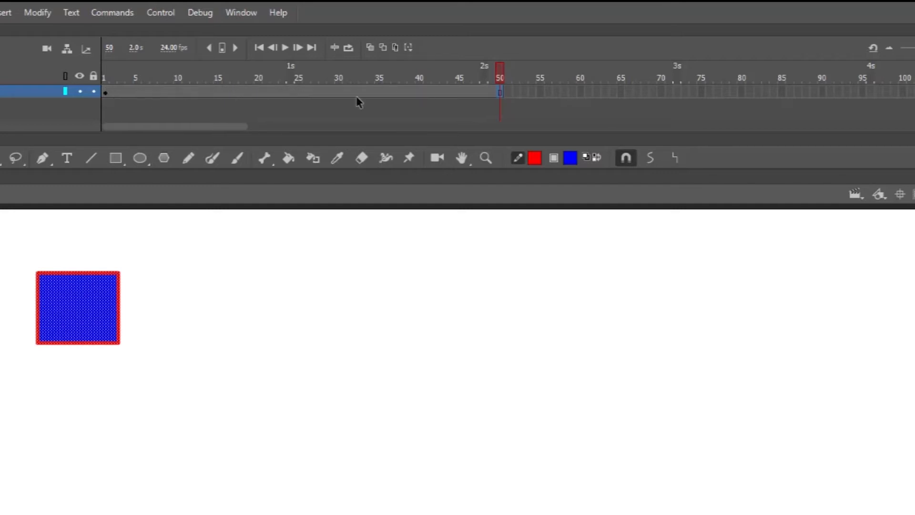
left_click(277, 90)
right_click(277, 91)
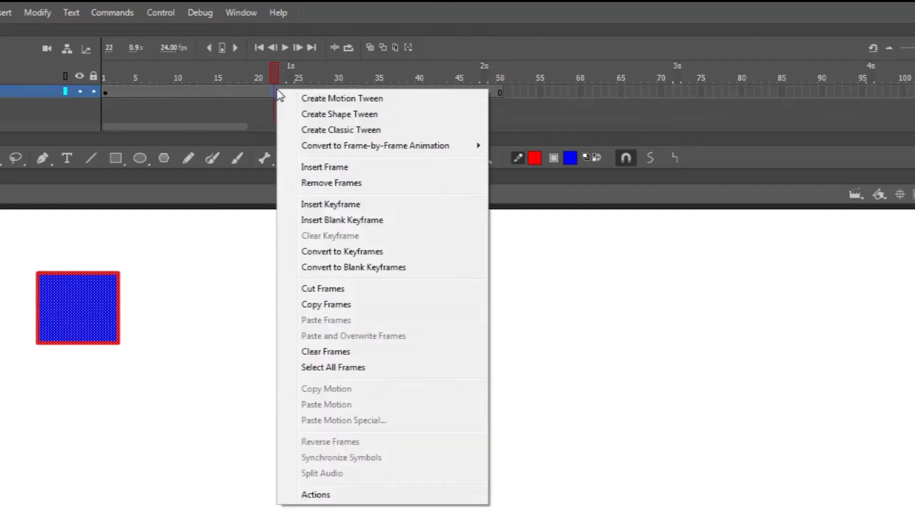
left_click(305, 133)
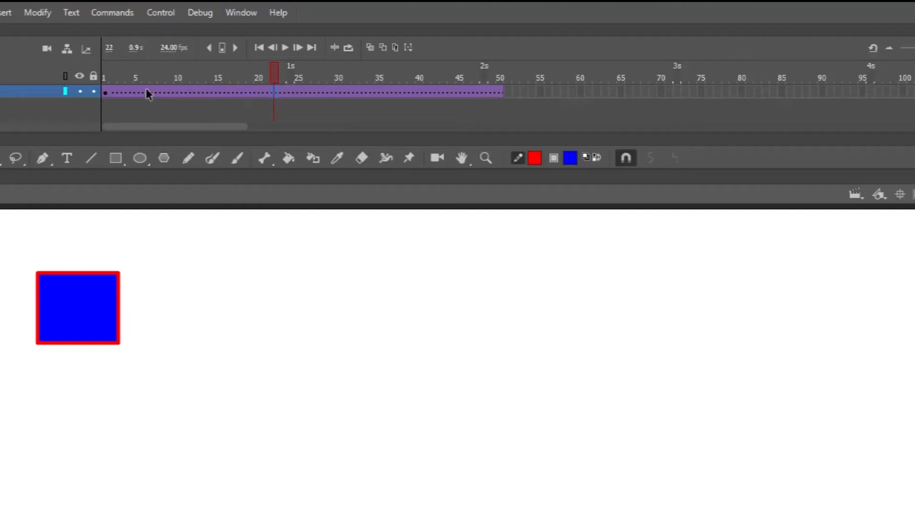
Insert a keyframe at frame 10 and move the blue rectangle straight across to the stage's right side.
left_click(177, 93)
right_click(176, 91)
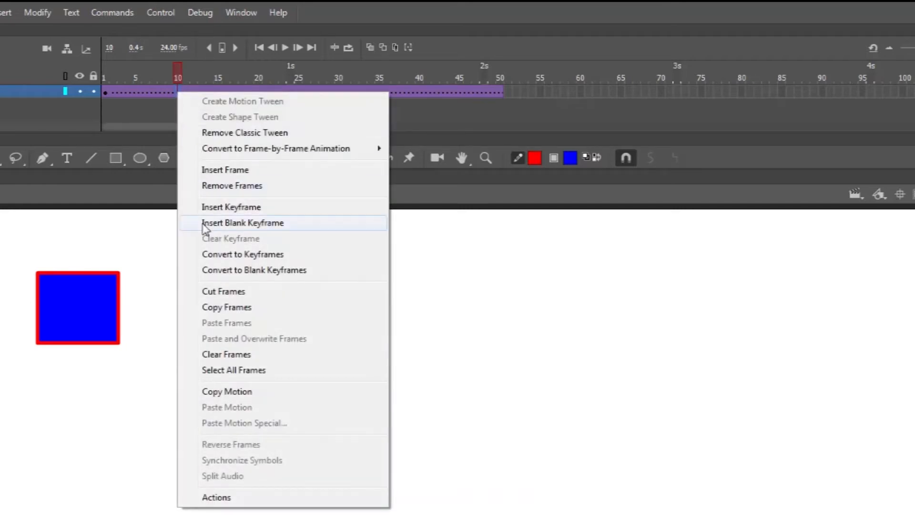
left_click(208, 210)
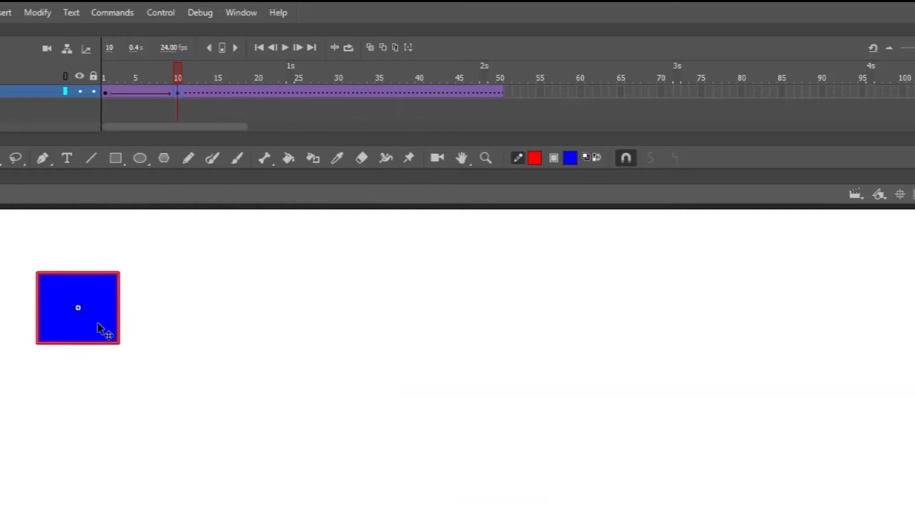
left_click_drag(92, 323, 757, 323)
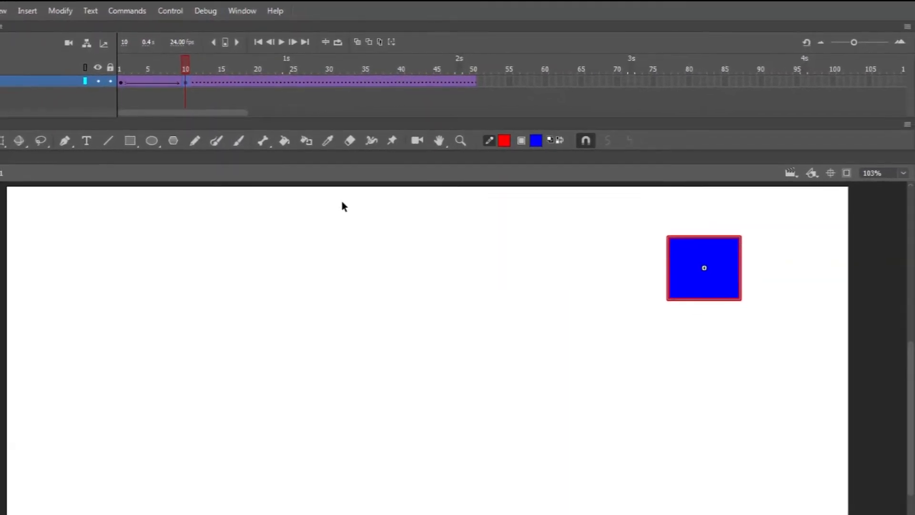
Insert a keyframe at frame 20 and move the blue rectangle to the stage's lower left, at about X 161, Y 452 px.
left_click(256, 75)
right_click(256, 76)
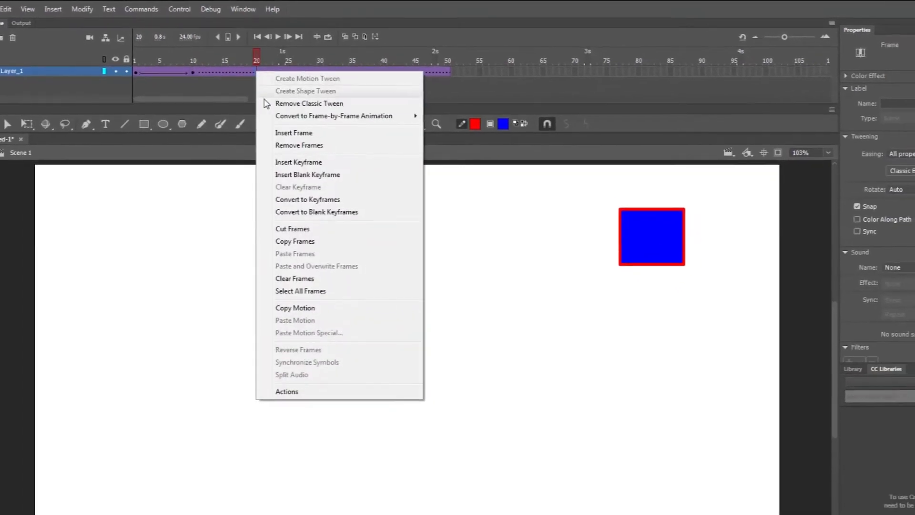
left_click(290, 173)
left_click_drag(605, 240, 138, 410)
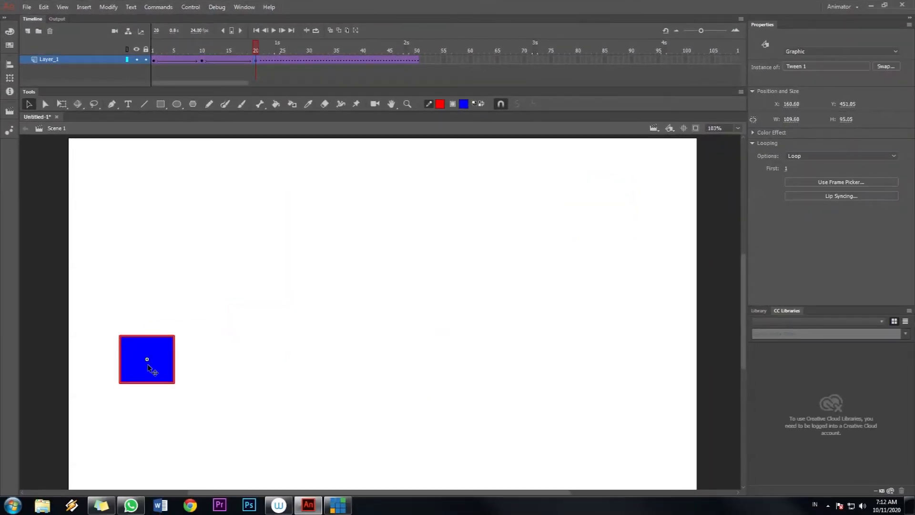
Insert a keyframe at frame 35 and move the blue rectangle horizontally to the stage's right side, at about X 1079 px.
right_click(336, 61)
left_click(371, 139)
left_click_drag(161, 371, 613, 372)
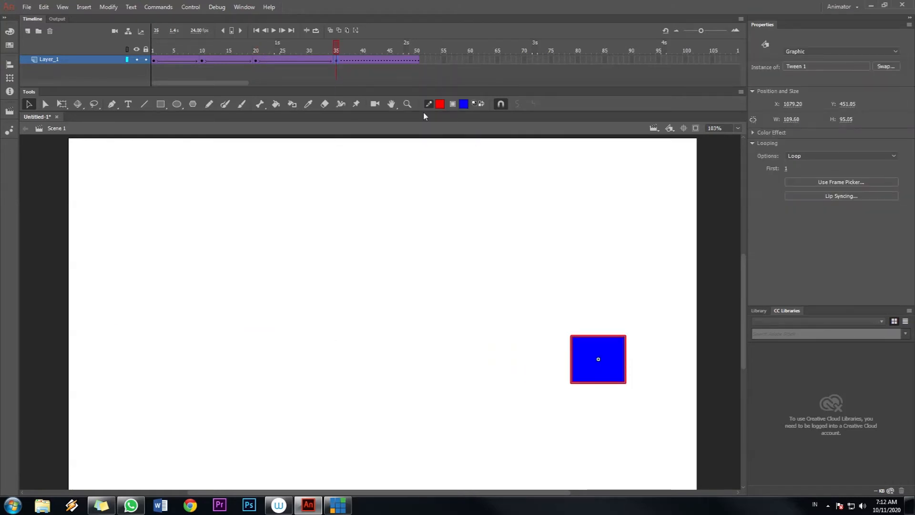
Insert a keyframe at frame 50 and move the blue rectangle back to the stage's upper left, at about X 288, Y 147 px.
right_click(417, 61)
left_click(435, 139)
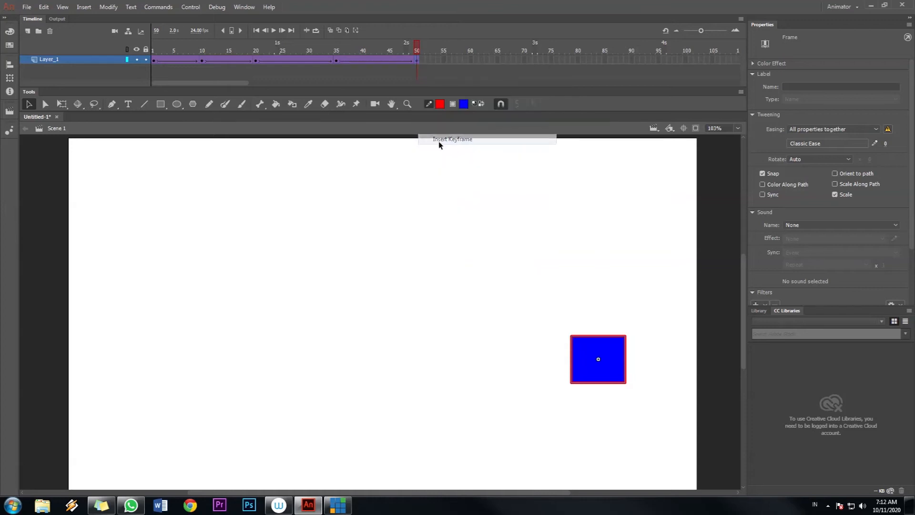
left_click_drag(608, 360, 217, 210)
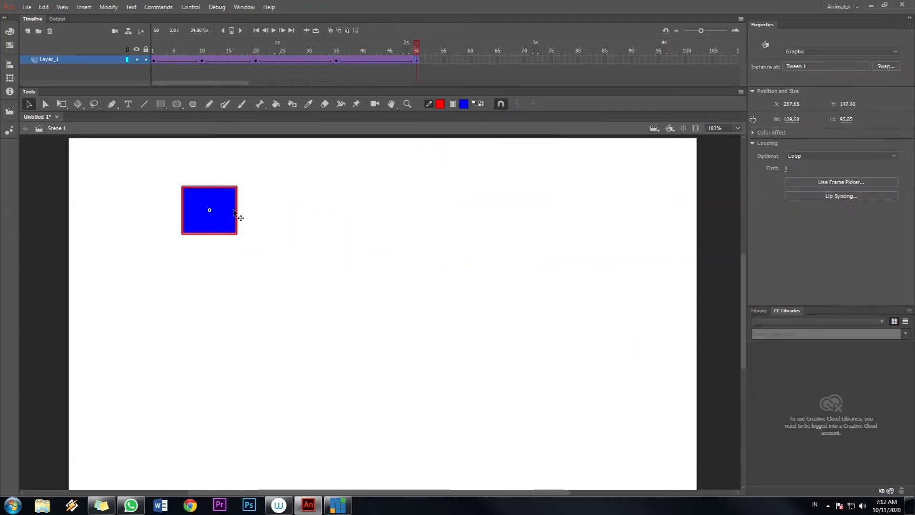
Play the rectangle's animation on the timeline from frame 1.
left_click(153, 50)
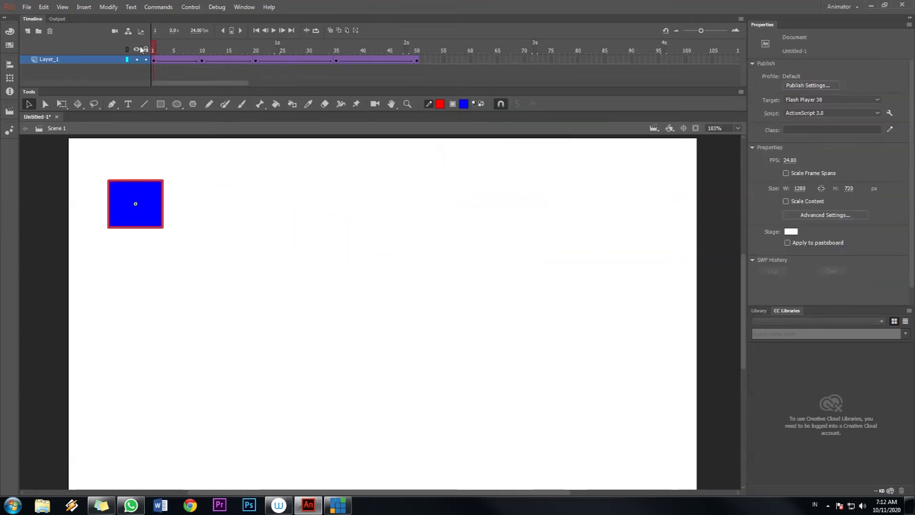
left_click(272, 31)
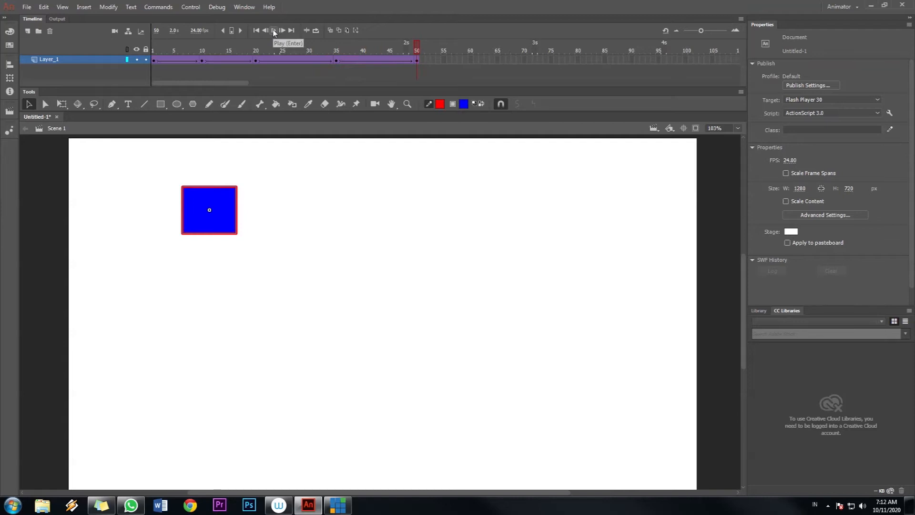
Replay the rectangle's animation and view its position at frame 10.
left_click(274, 31)
left_click(274, 30)
left_click(202, 59)
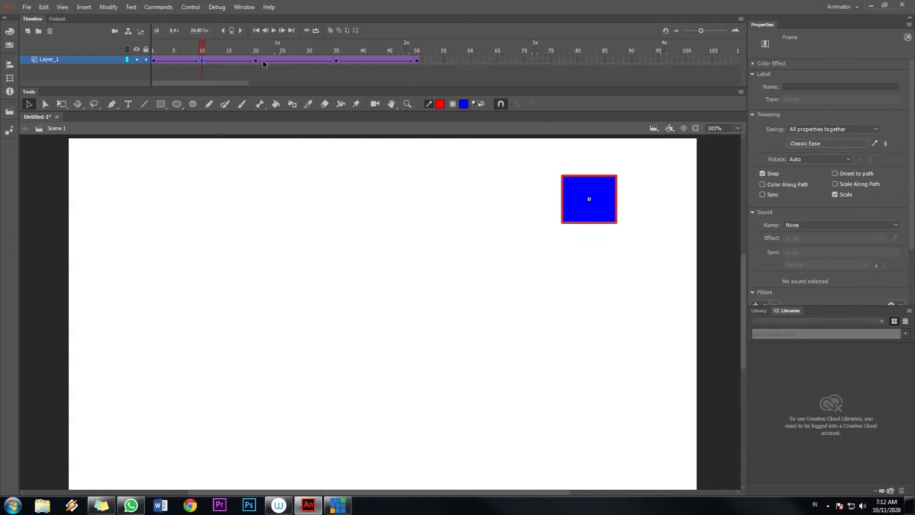
Insert a keyframe at frame 5 and enlarge the blue rectangle to about 222 × 186 px without skewing it.
left_click(174, 59)
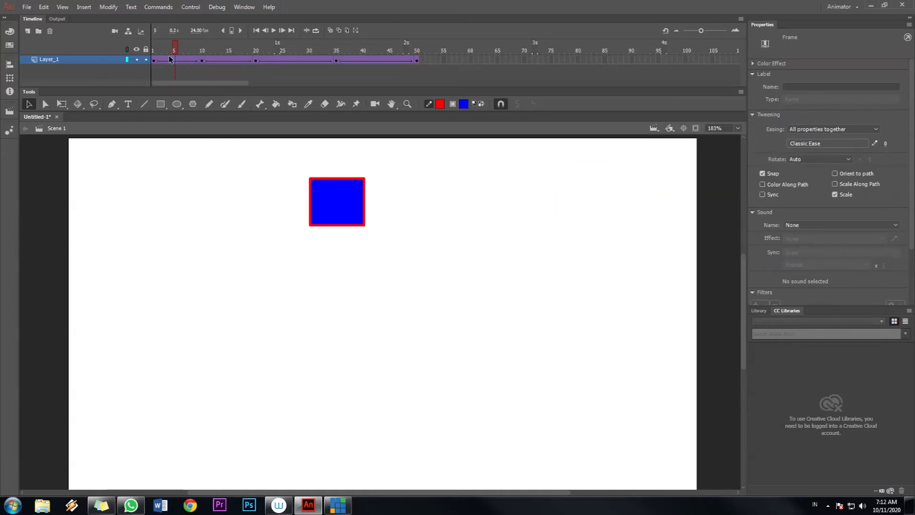
right_click(173, 58)
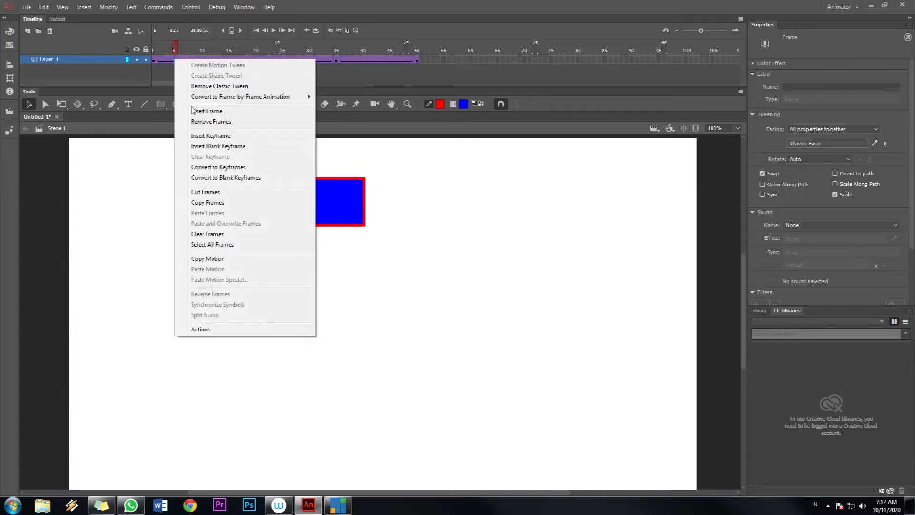
left_click(193, 135)
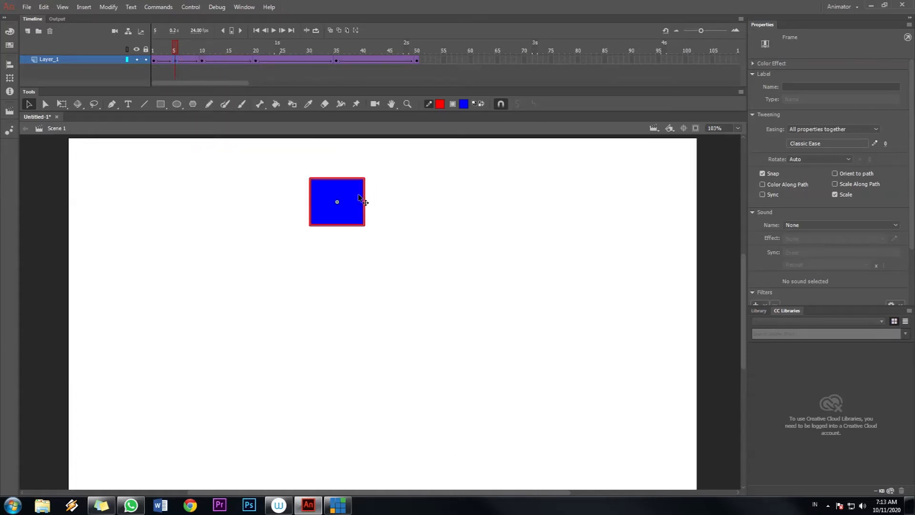
left_click(61, 106)
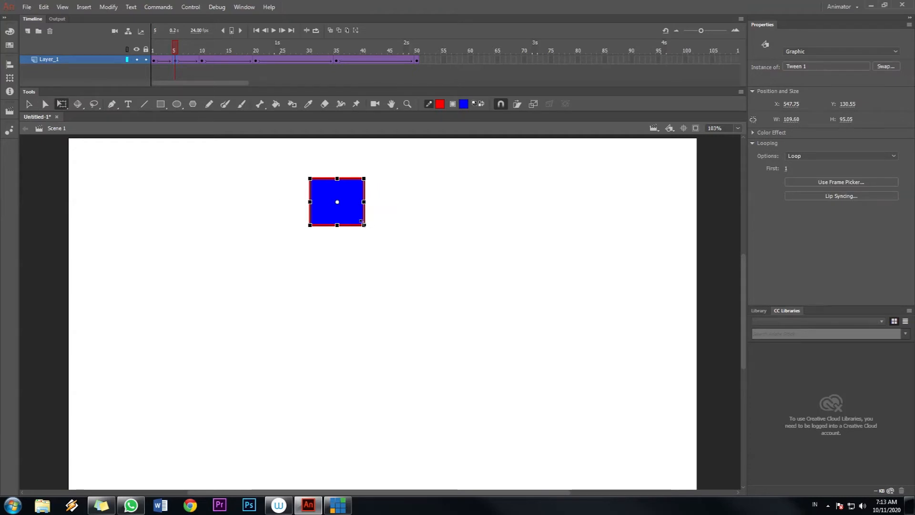
left_click_drag(362, 223, 408, 262)
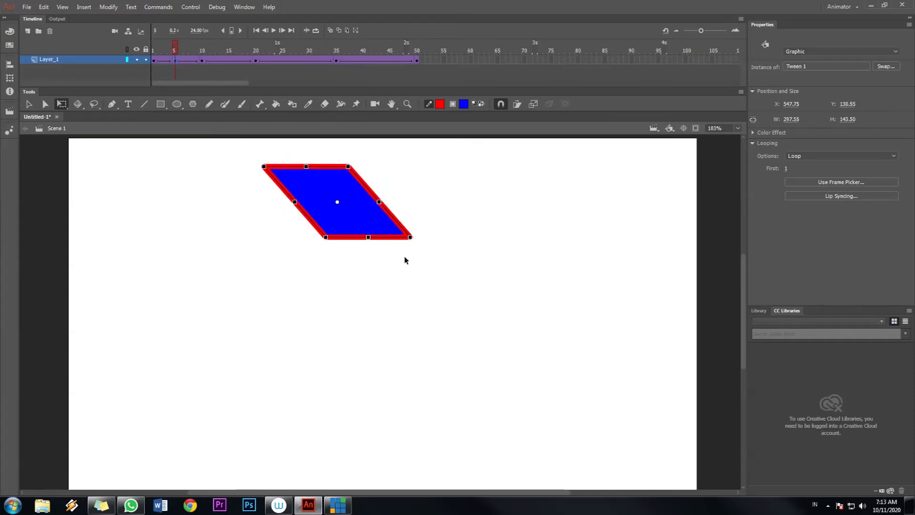
key("ctrl+z")
left_click_drag(377, 234, 391, 248)
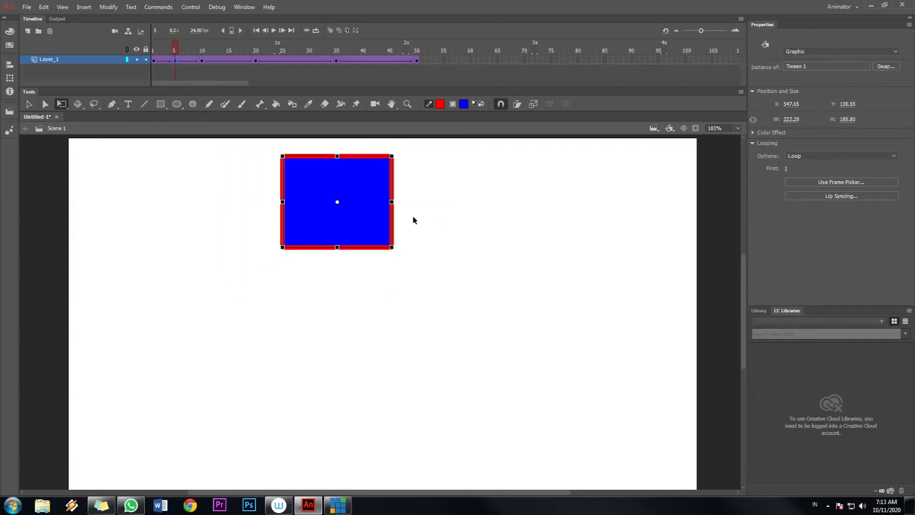
Play the animation from frame 1 to check the size change around frame 5.
left_click_drag(175, 48, 143, 49)
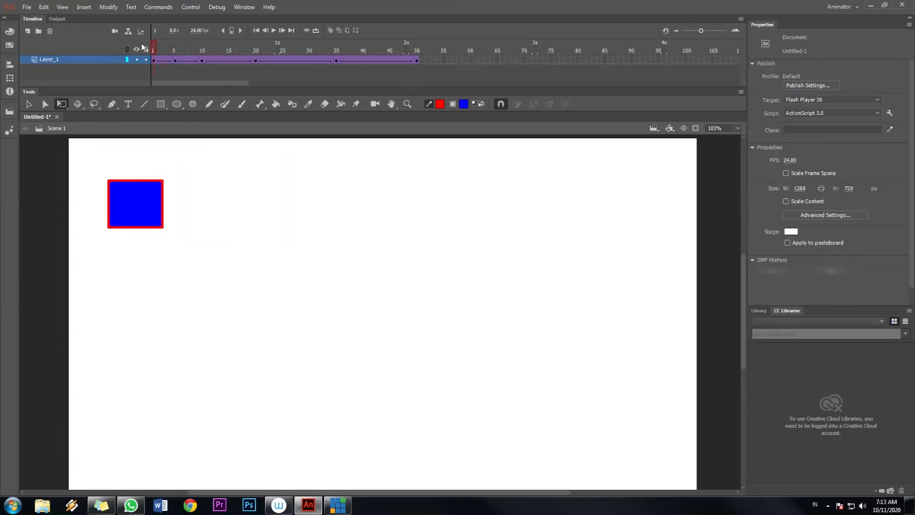
left_click(273, 31)
left_click(273, 30)
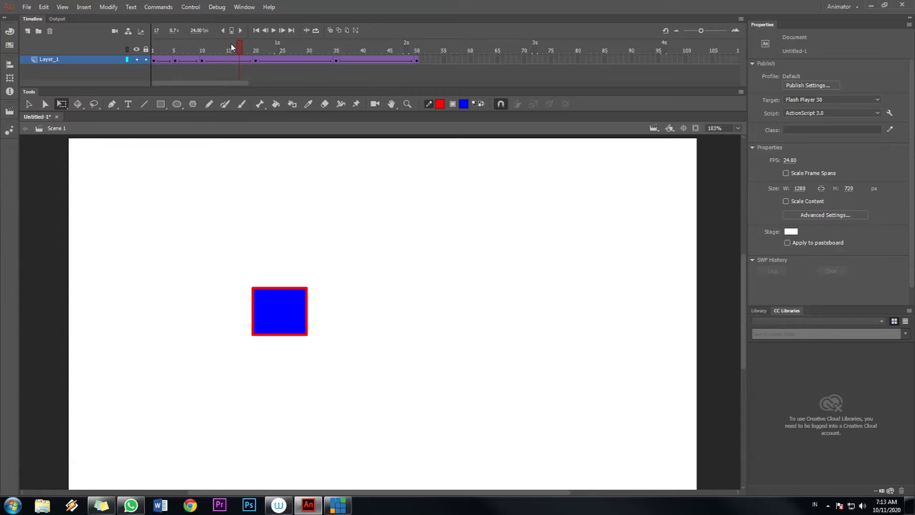
Enlarge the blue rectangle at the frame 10 keyframe to about 483 × 419 px.
left_click_drag(232, 46, 201, 52)
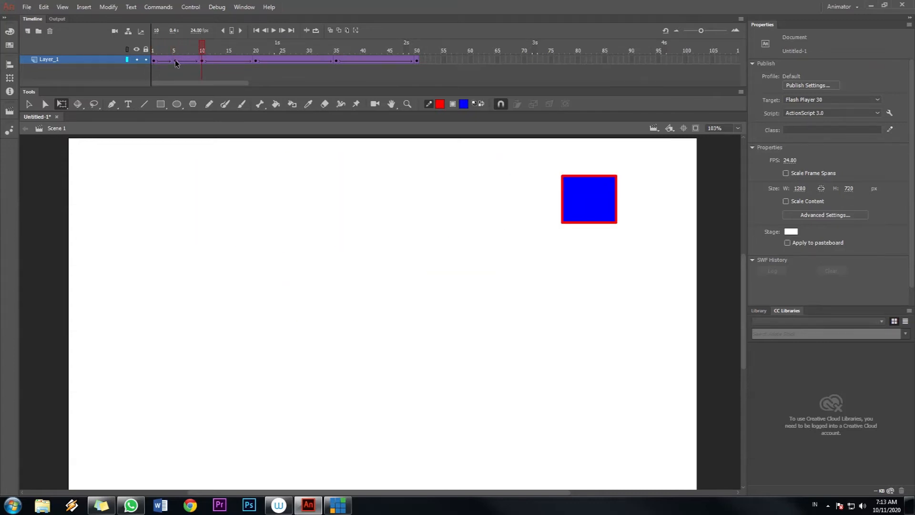
left_click(176, 59)
left_click(202, 60)
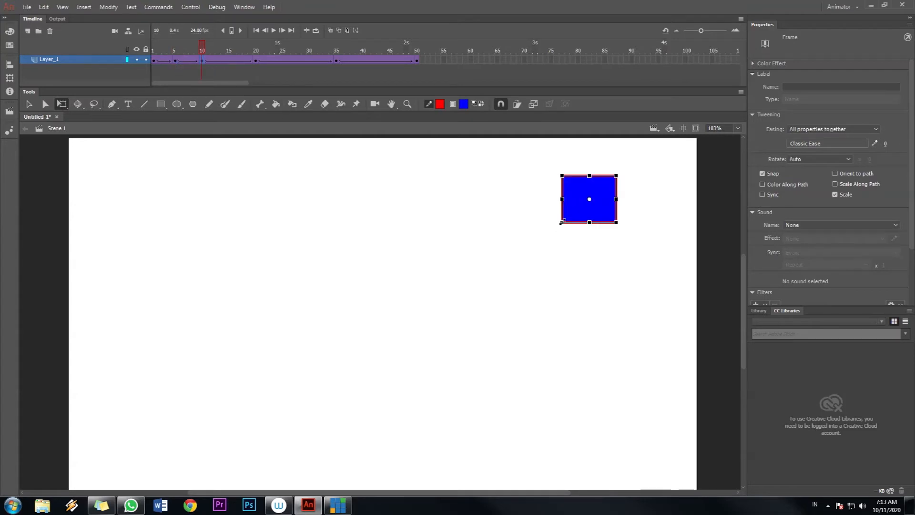
left_click_drag(558, 224, 438, 302)
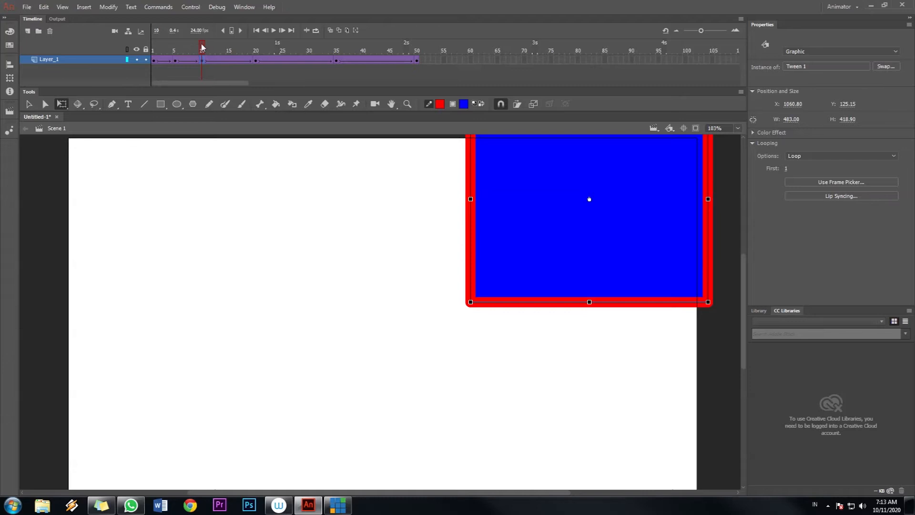
Play the timeline from frame 1 to check the rectangle growing up to frame 10.
left_click(153, 51)
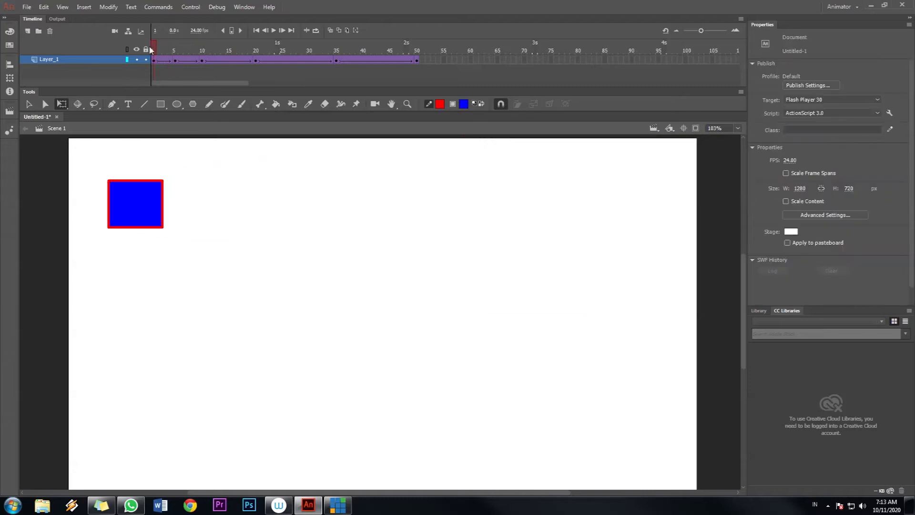
left_click(272, 31)
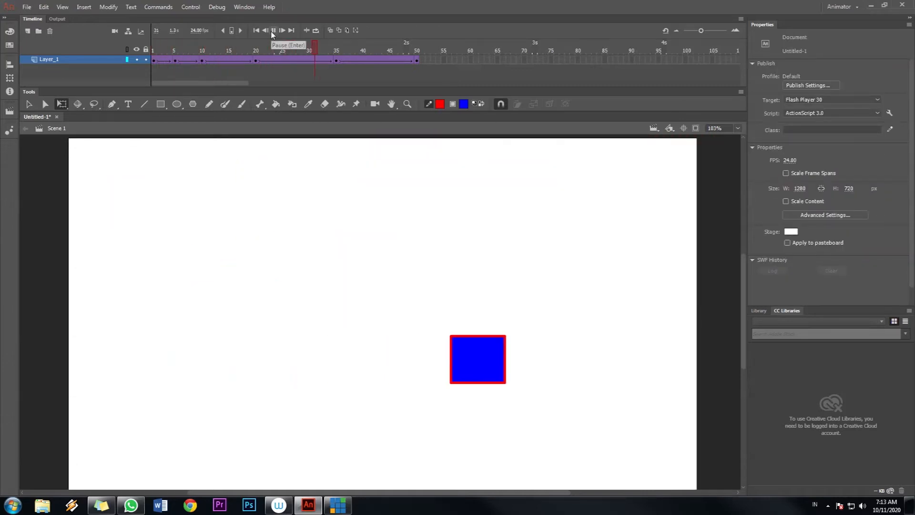
key("Return")
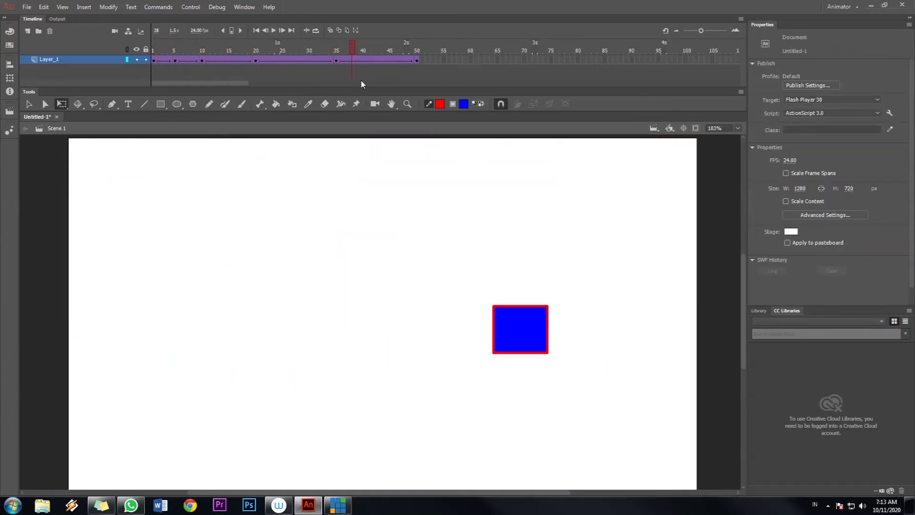
Rotate the enlarged rectangle clockwise at the frame 5 keyframe and scrub through the opening frames of the timeline.
left_click(176, 60)
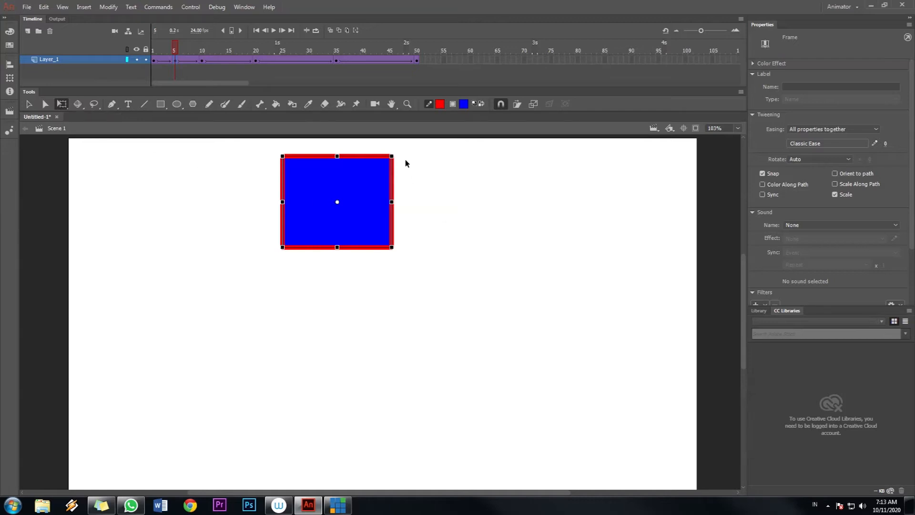
left_click_drag(396, 163, 367, 235)
left_click(149, 45)
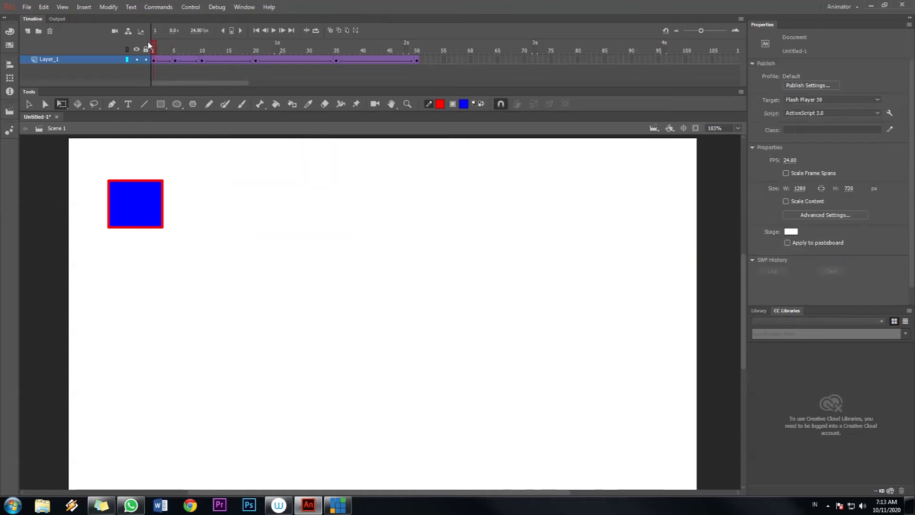
left_click(166, 49)
left_click_drag(166, 48, 142, 50)
Apply the Alpha color effect to the rectangle at frame 50, lower it to the minimum, and play the animation from frame 1.
left_click(416, 60)
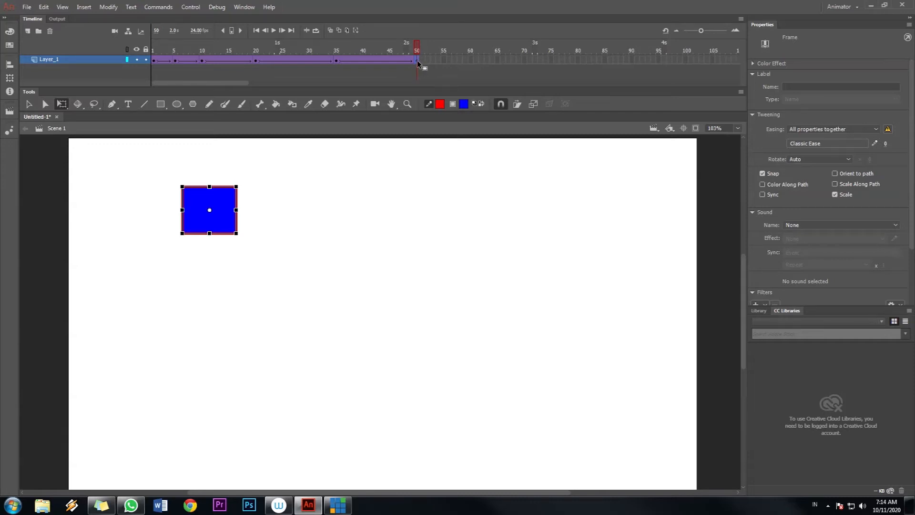
left_click(210, 208)
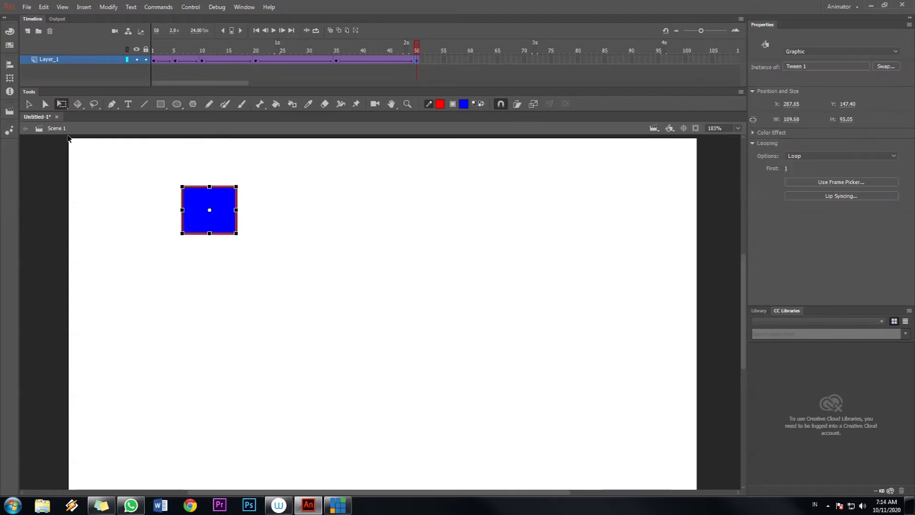
left_click(28, 106)
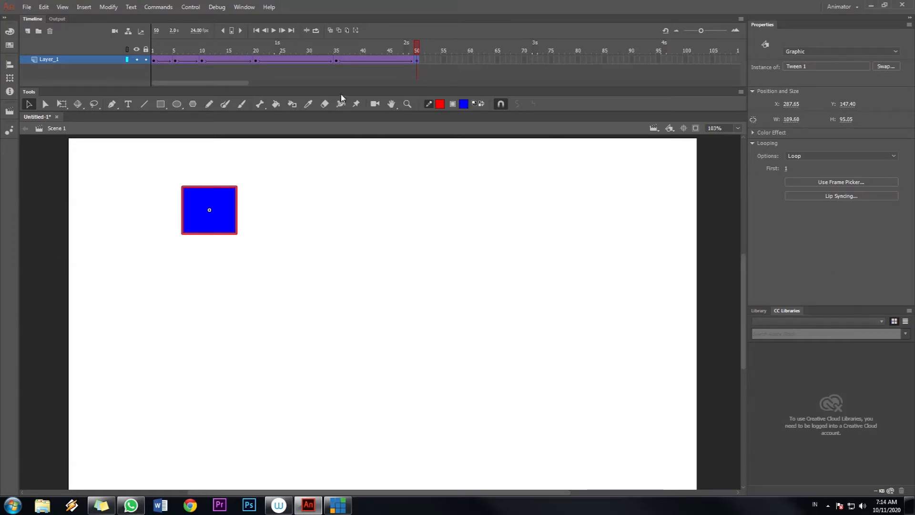
left_click(417, 60)
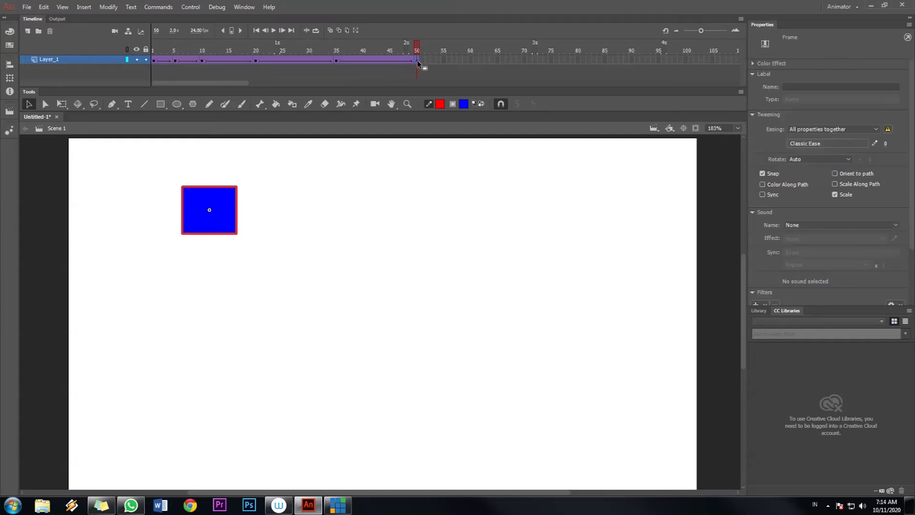
left_click(212, 198)
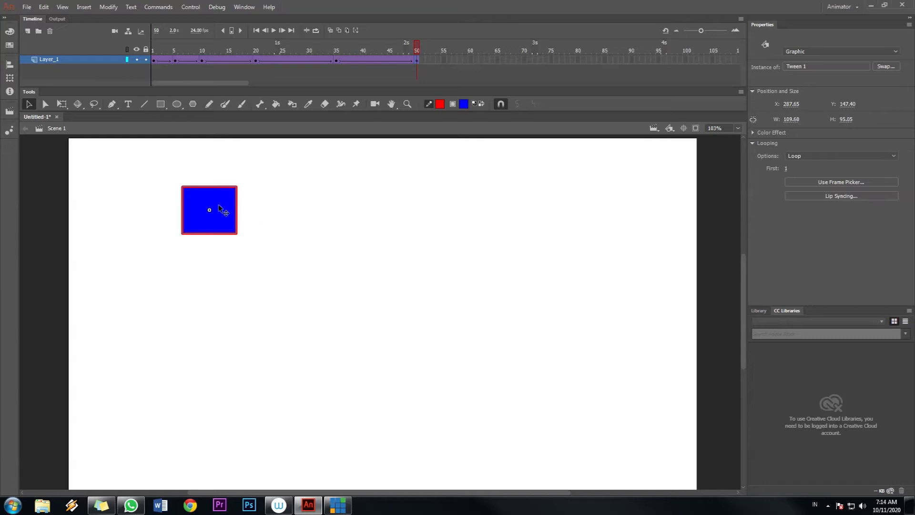
left_click(753, 132)
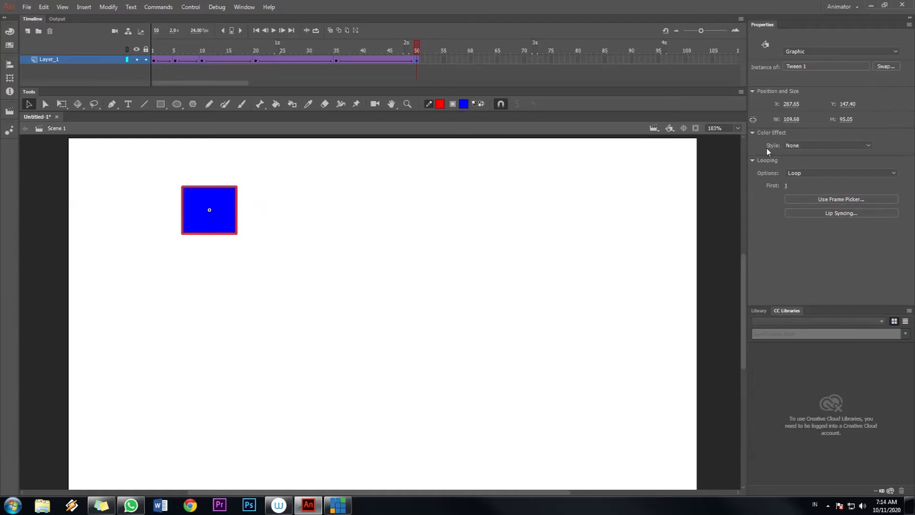
left_click(805, 146)
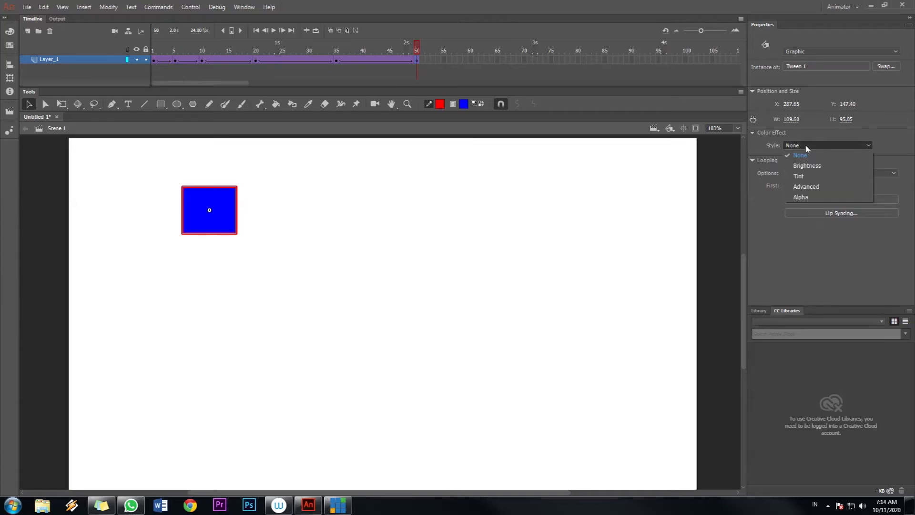
left_click(800, 197)
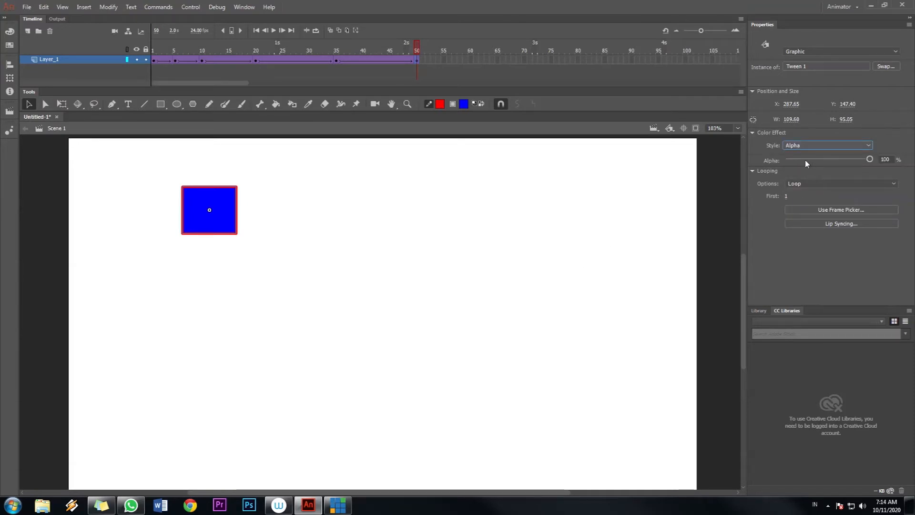
left_click_drag(870, 159, 785, 160)
left_click_drag(416, 49, 110, 41)
left_click(274, 30)
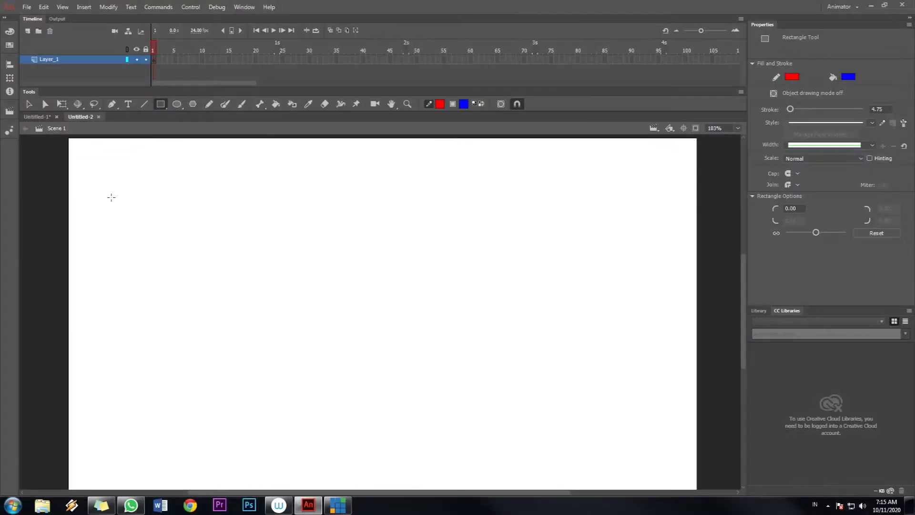
Draw a blue rectangle with a red outline, about 169 × 122 px, at the new document's upper left and extend the layer to frame 50.
mouse_move(92, 164)
left_mouse_down()
mouse_move(216, 261)
mouse_move(184, 255)
mouse_move(176, 224)
left_mouse_up()
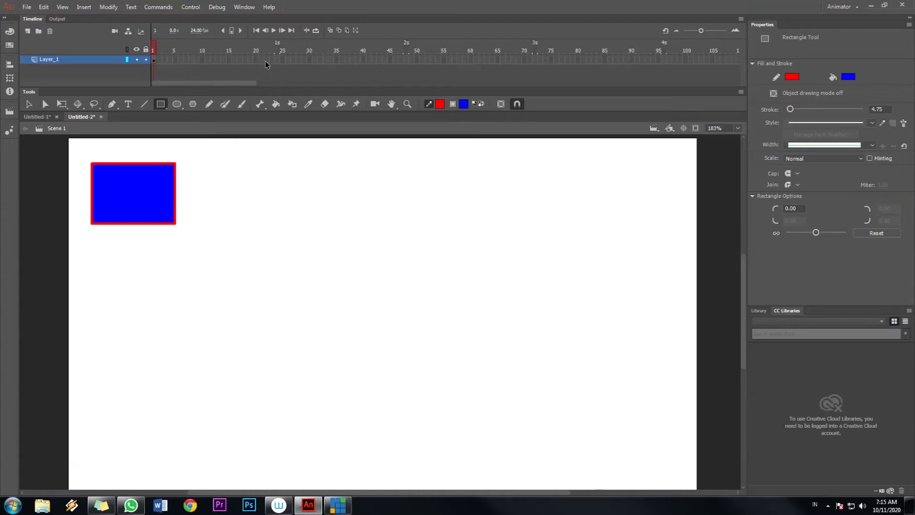
right_click(416, 59)
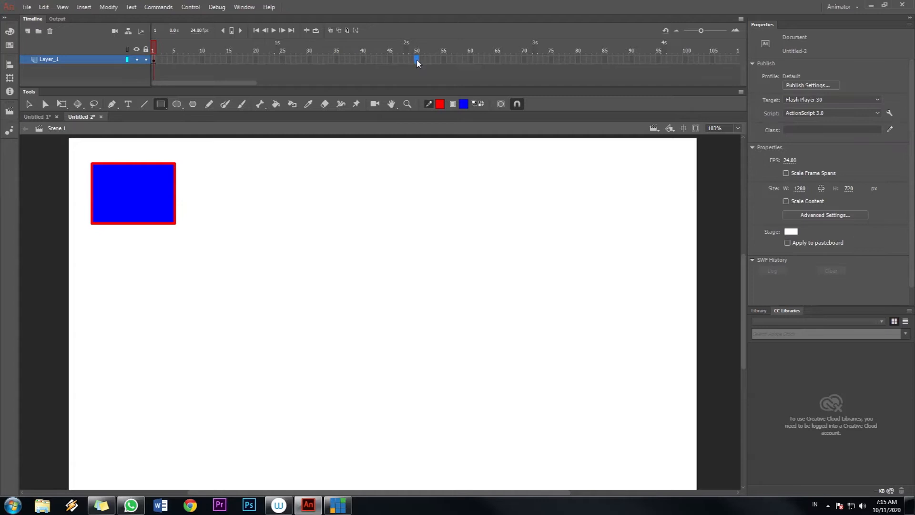
left_click(447, 111)
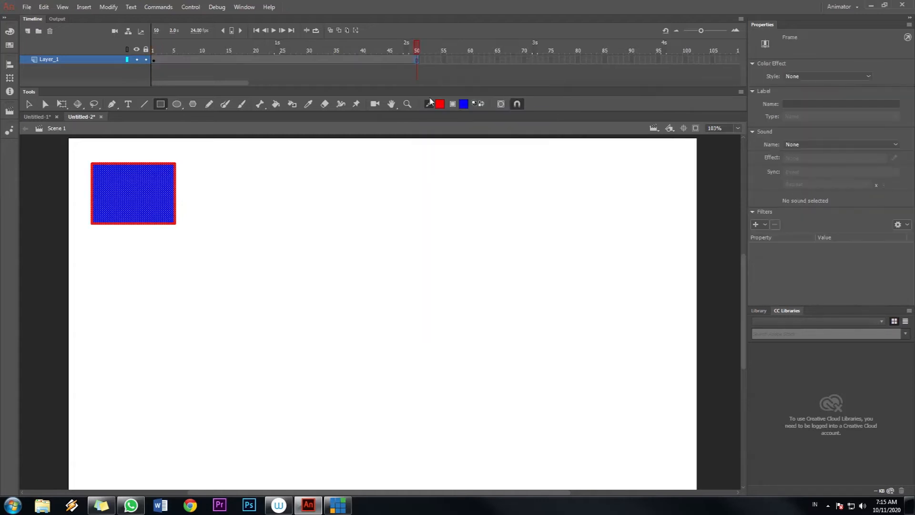
Create a classic tween on the rectangle's frame span and insert a keyframe at frame 50.
right_click(414, 59)
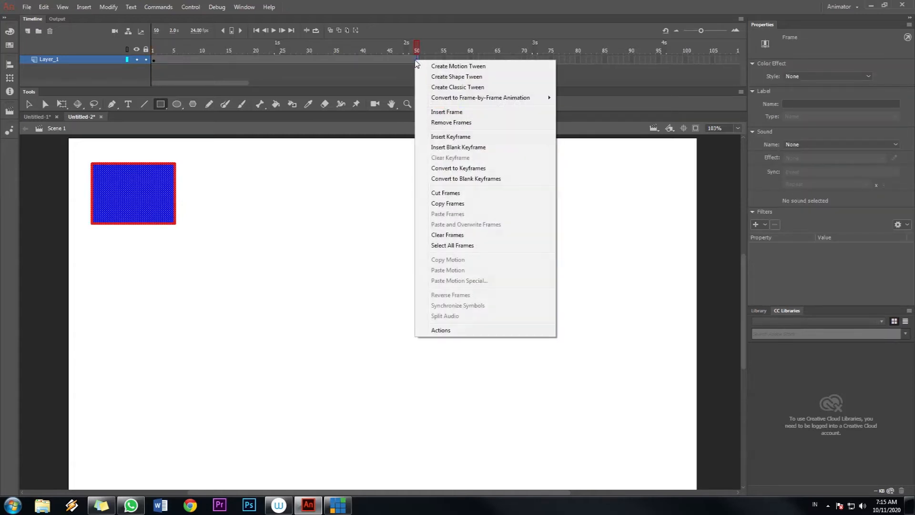
left_click(431, 86)
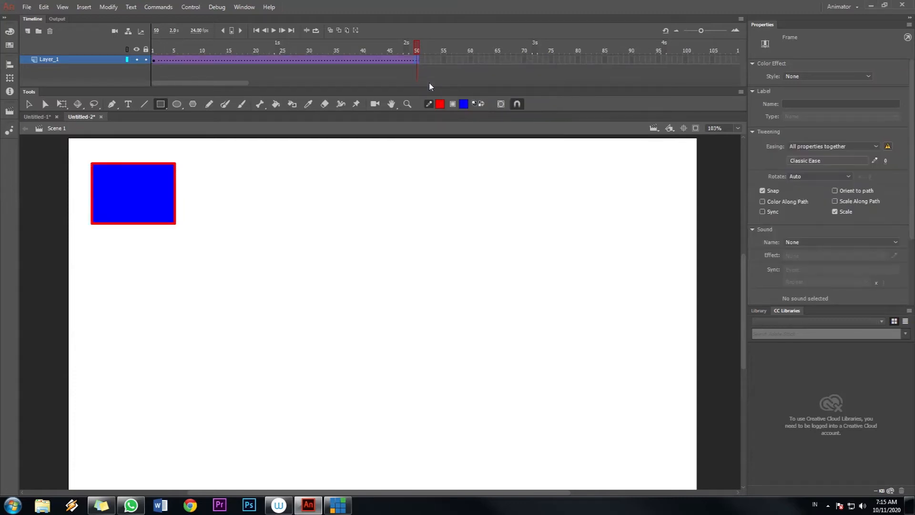
right_click(416, 61)
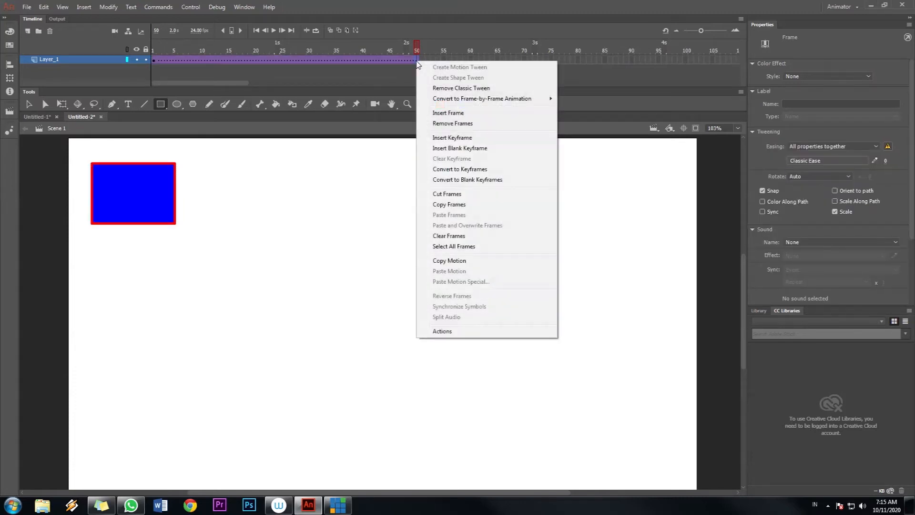
left_click(443, 138)
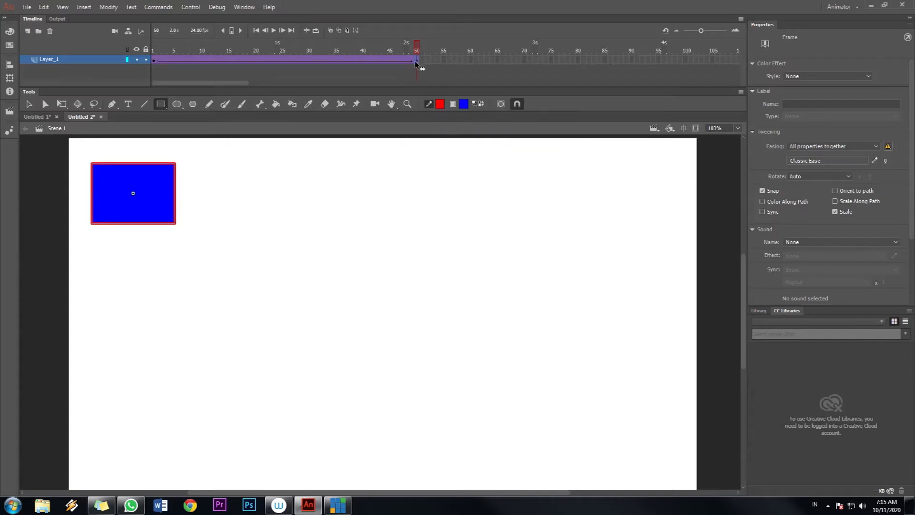
Move the rectangle at frame 50 horizontally to the stage's right side, at about X 1034 px.
left_click(29, 104)
left_click(111, 177)
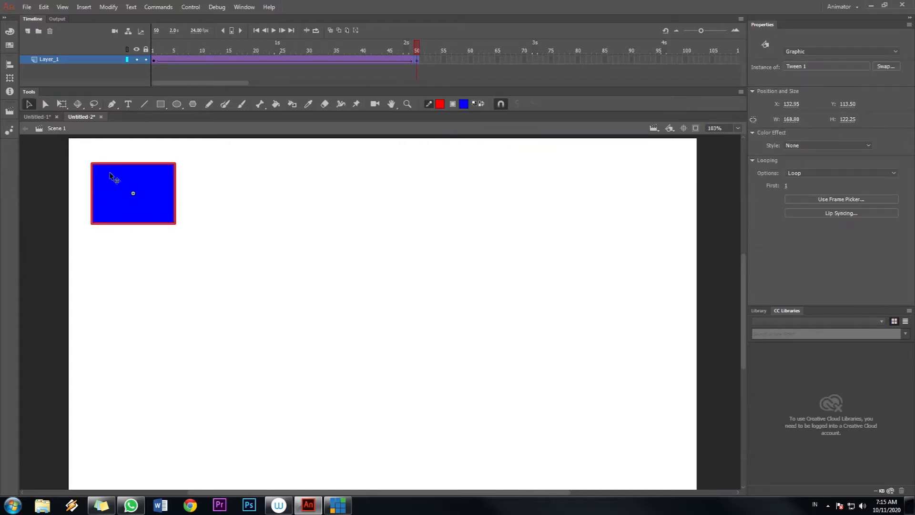
left_click_drag(166, 213, 609, 214)
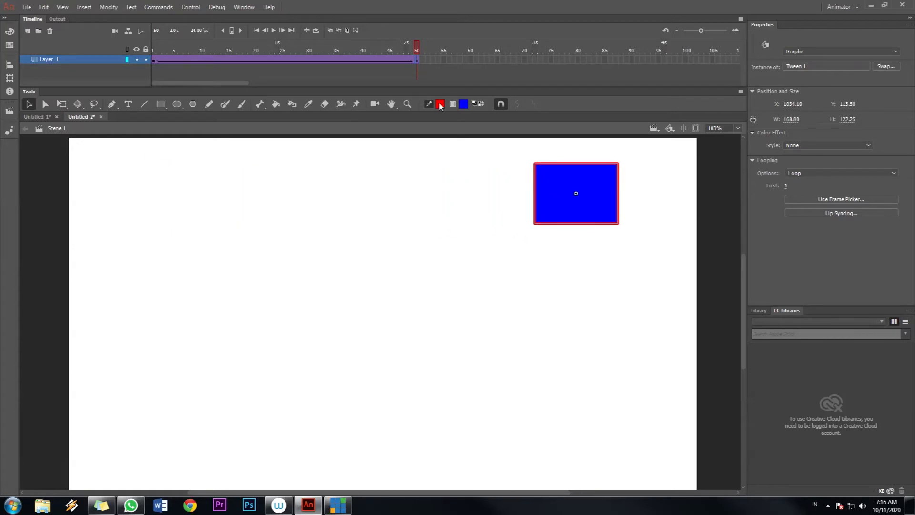
Play the rectangle's classic tween animation from frame 1 and replay it.
left_click_drag(416, 48, 128, 47)
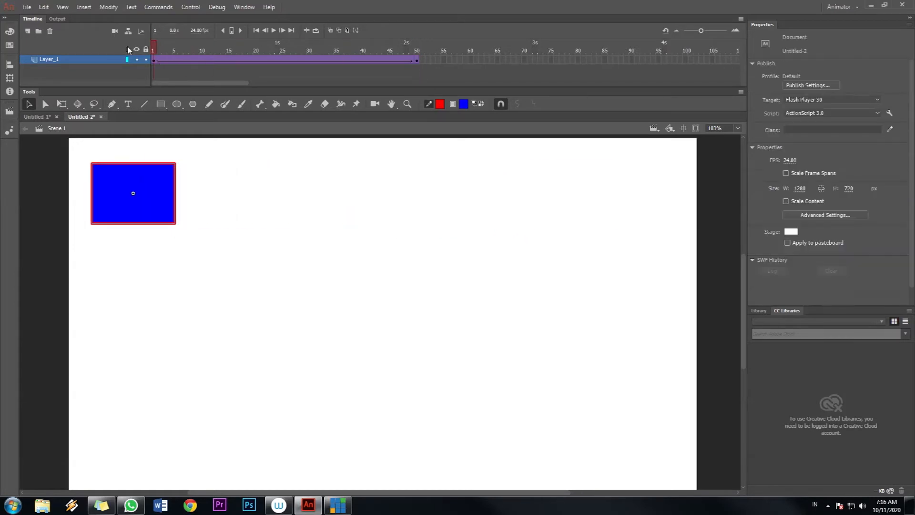
left_click(273, 30)
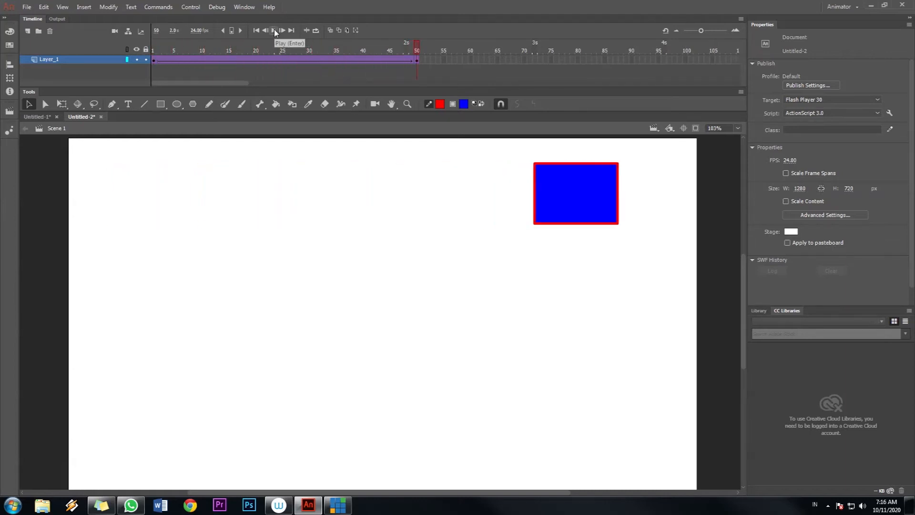
left_click(273, 29)
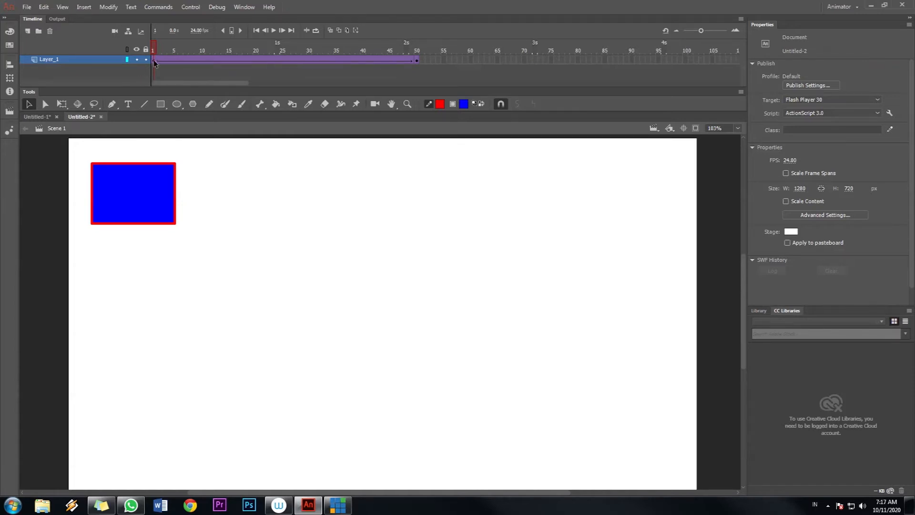
Set the classic tween's Classic Ease strength to 100 and play the animation from frame 1 several times.
left_click(93, 61)
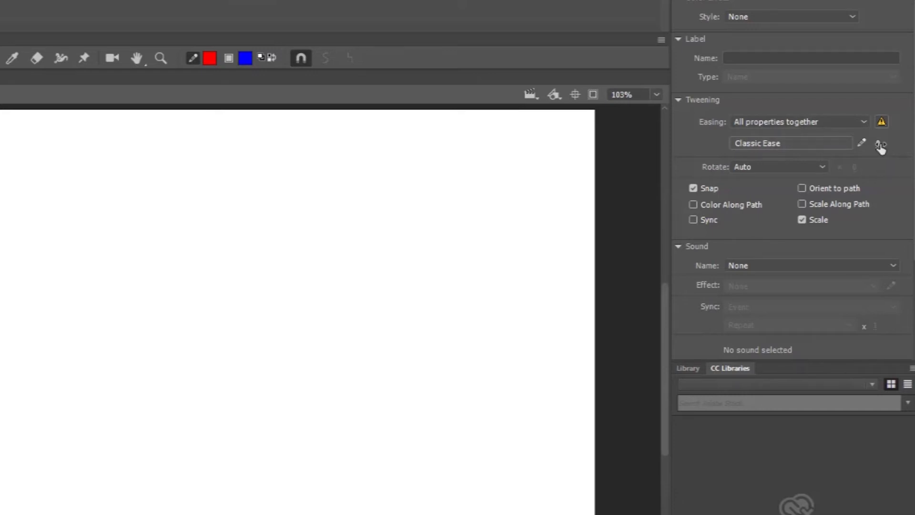
left_click_drag(879, 143, 914, 143)
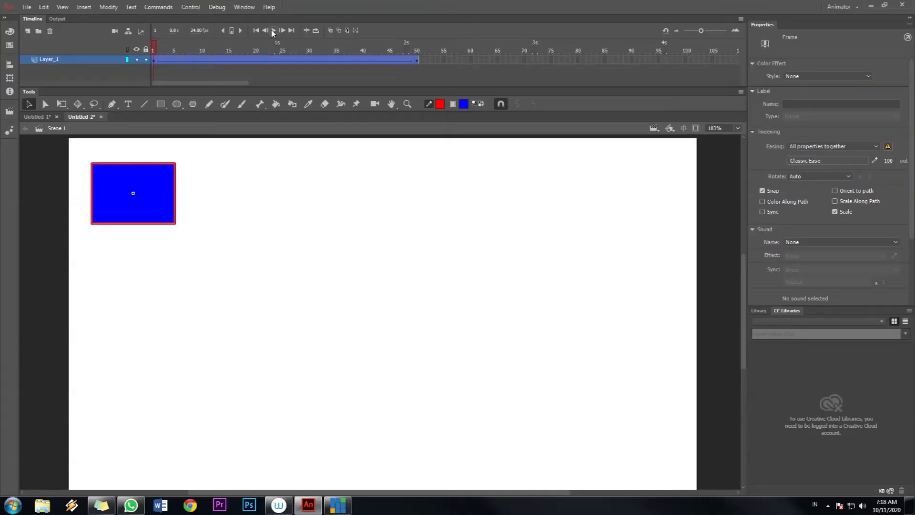
left_click(273, 31)
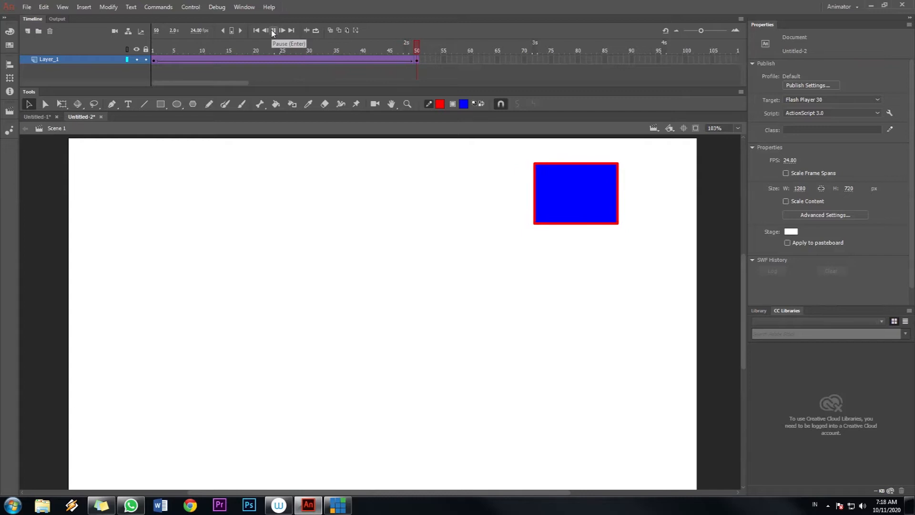
left_click(273, 31)
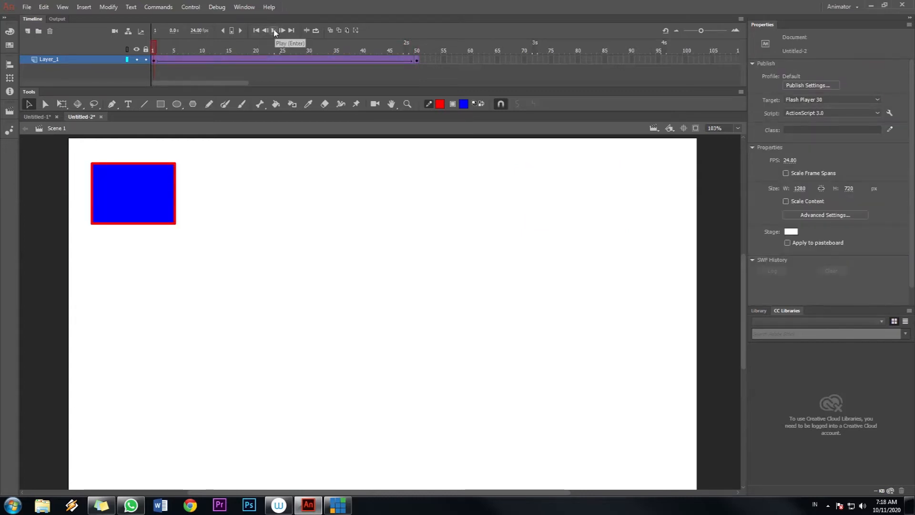
left_click(274, 31)
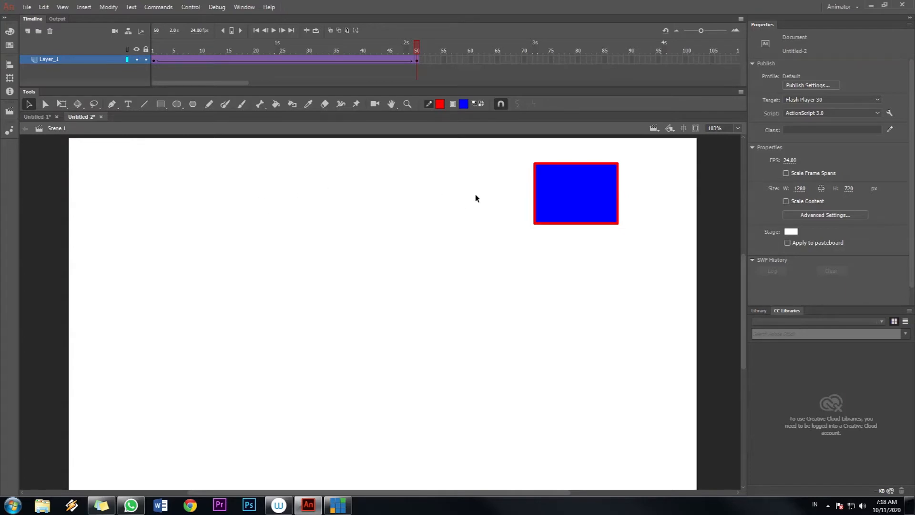
left_click(153, 50)
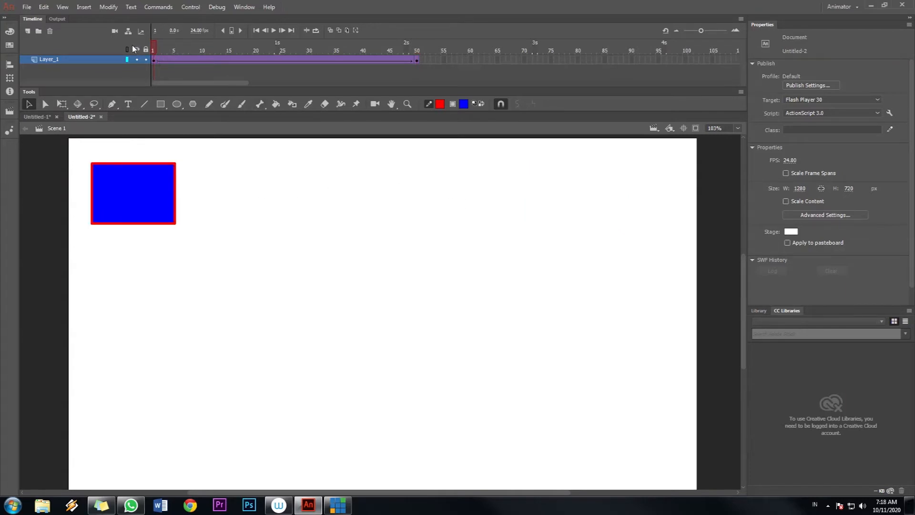
left_click(274, 30)
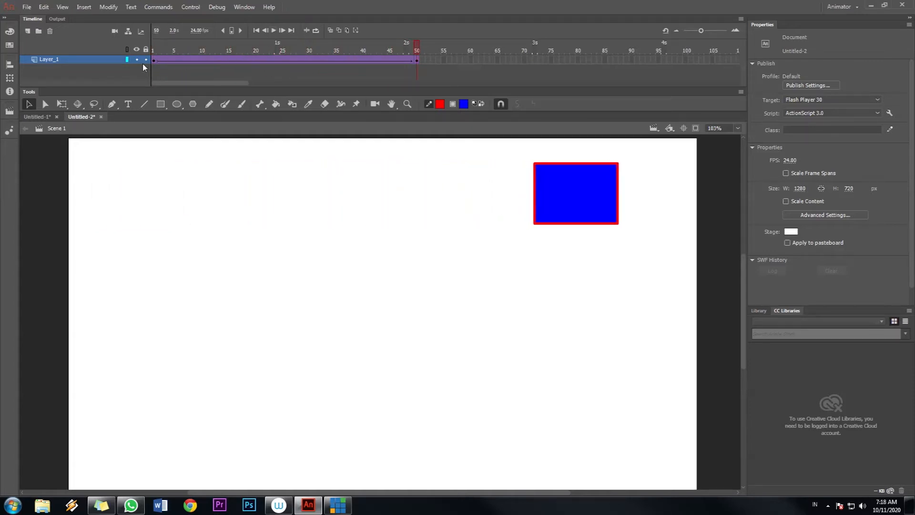
Set the classic tween's Classic Ease strength to -99 and play the animation from frame 1.
left_click(100, 61)
left_click_drag(242, 45, 101, 59)
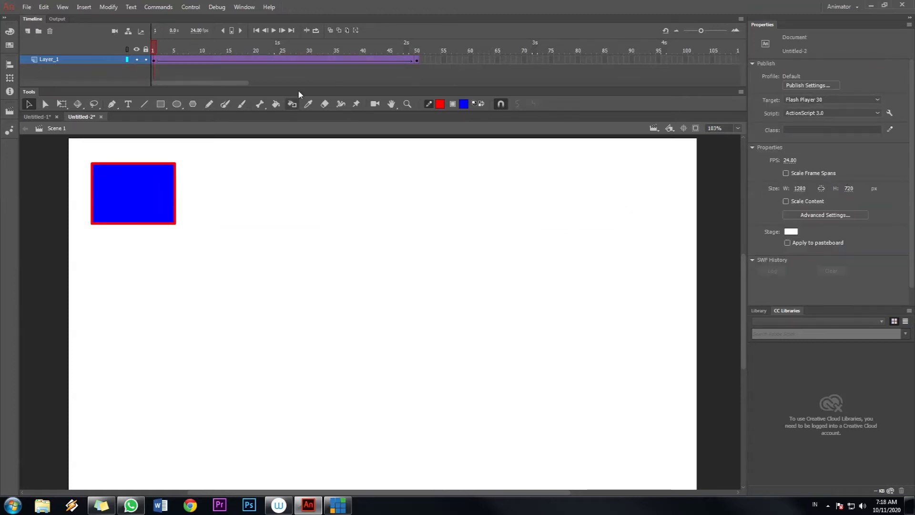
left_click(109, 59)
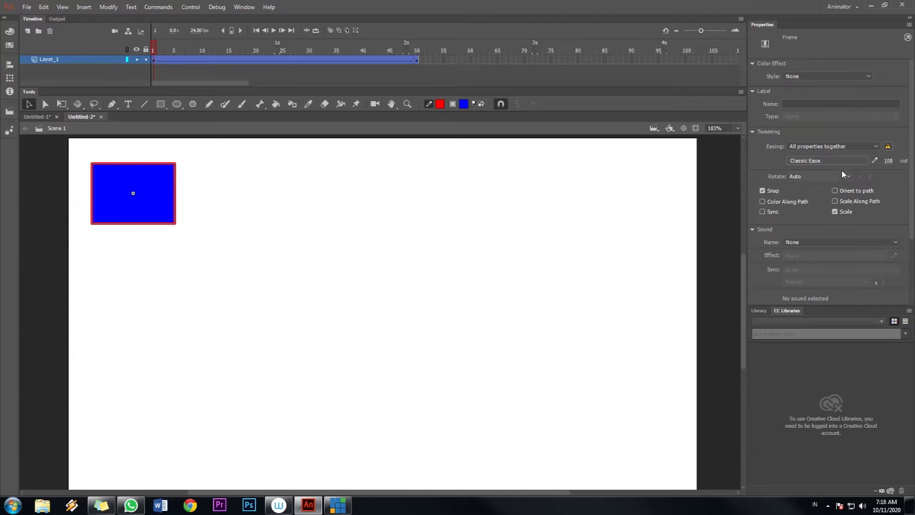
left_click_drag(896, 163, 705, 156)
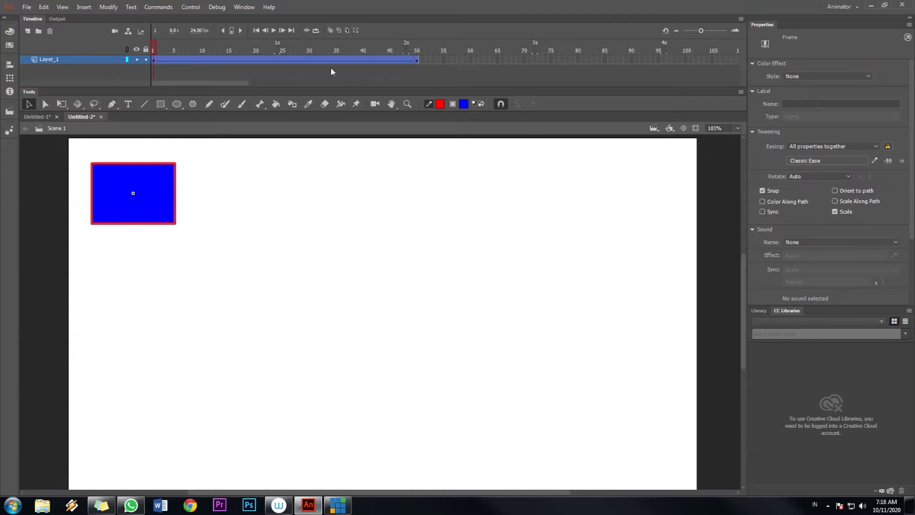
left_click(274, 30)
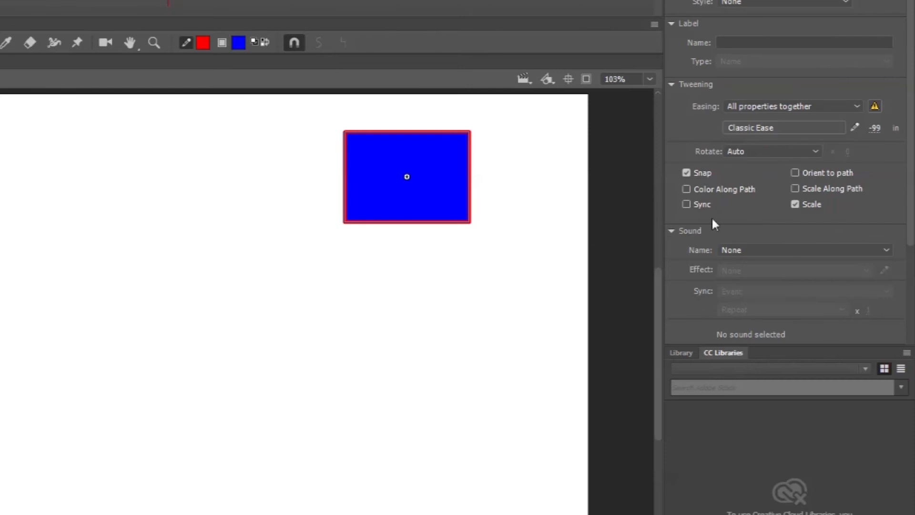
Open the tween's easing presets and compare the Ease In, Ease Out and Ease In Out curves.
left_click(778, 126)
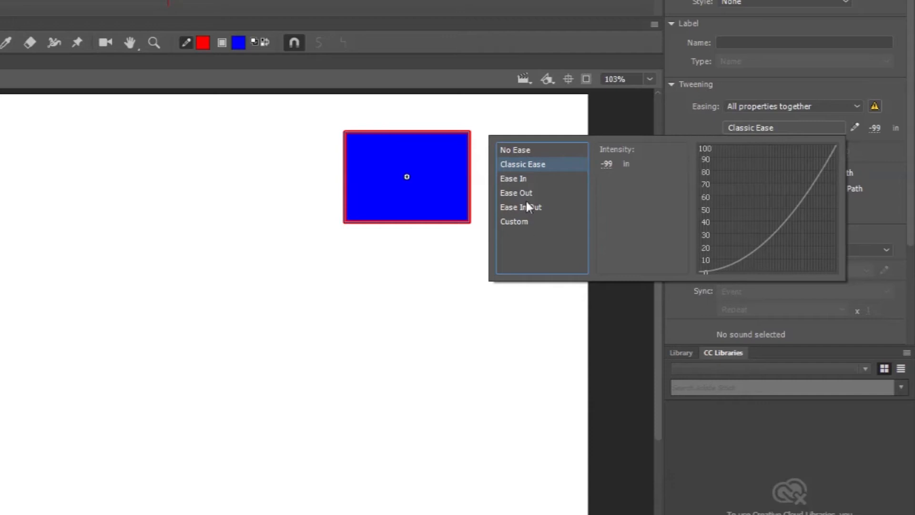
left_click(519, 177)
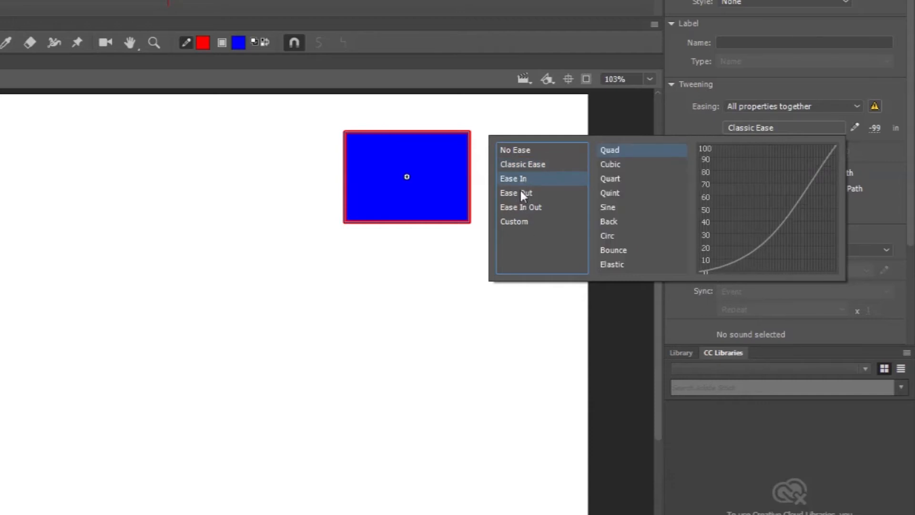
left_click(518, 193)
left_click(518, 207)
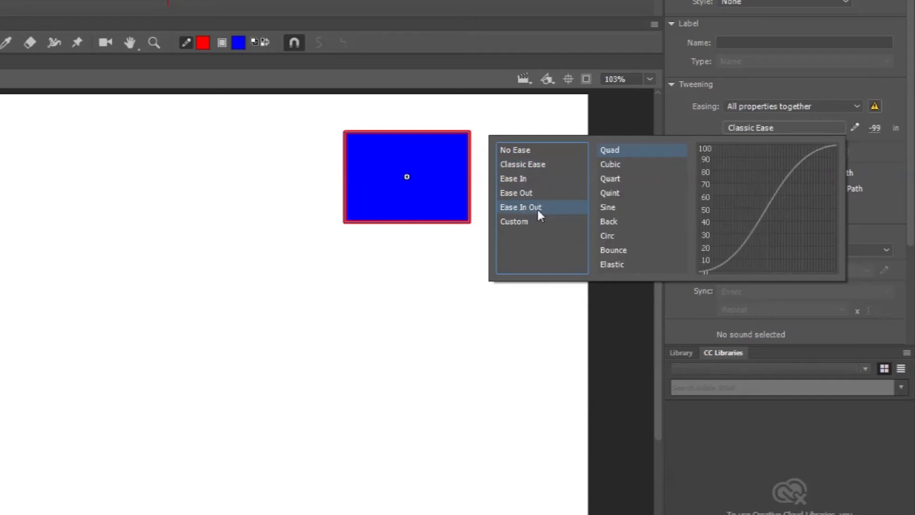
left_click(516, 179)
left_click(517, 192)
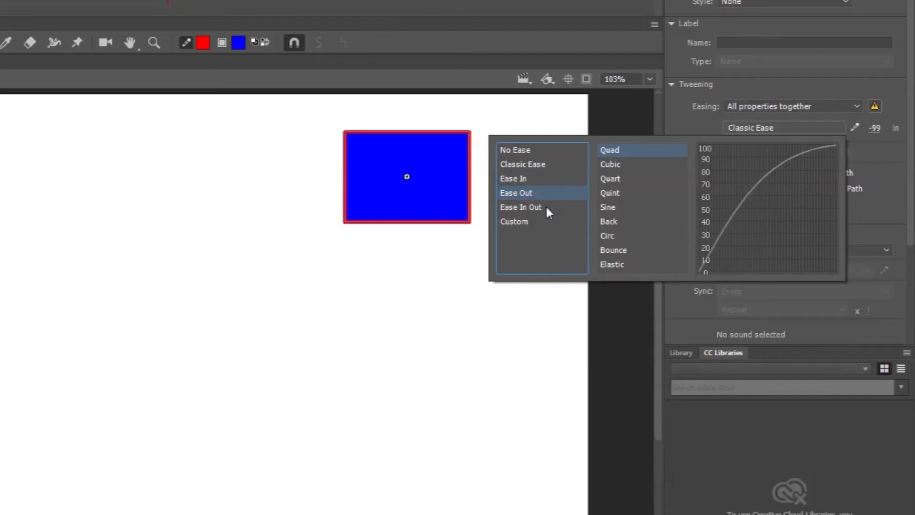
left_click(543, 208)
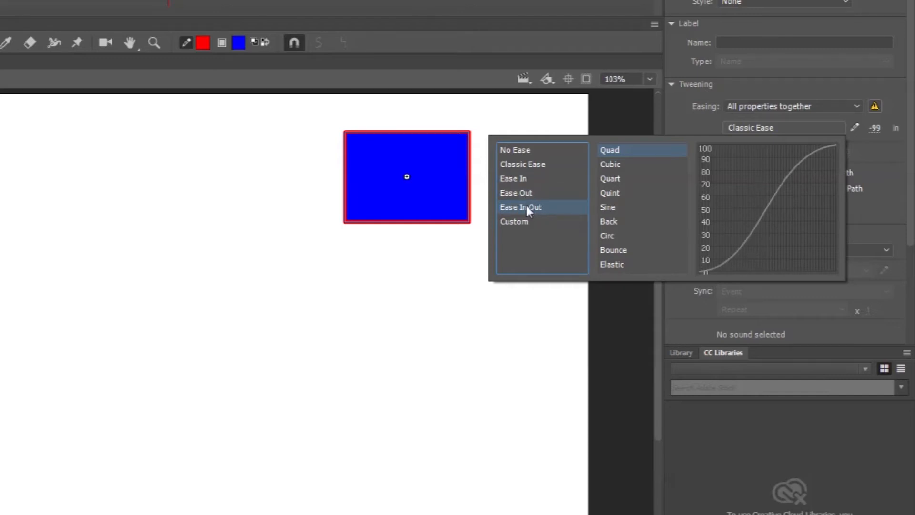
Compare the Cubic, Quart, Quint and Sine variants of Ease In Out and apply Quint to the tween.
left_click(634, 164)
left_click(630, 179)
left_click(630, 207)
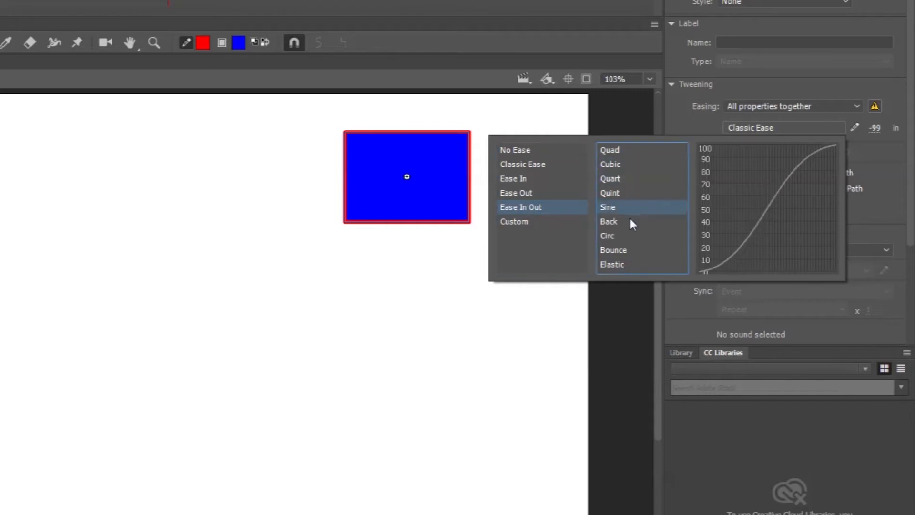
left_click(629, 166)
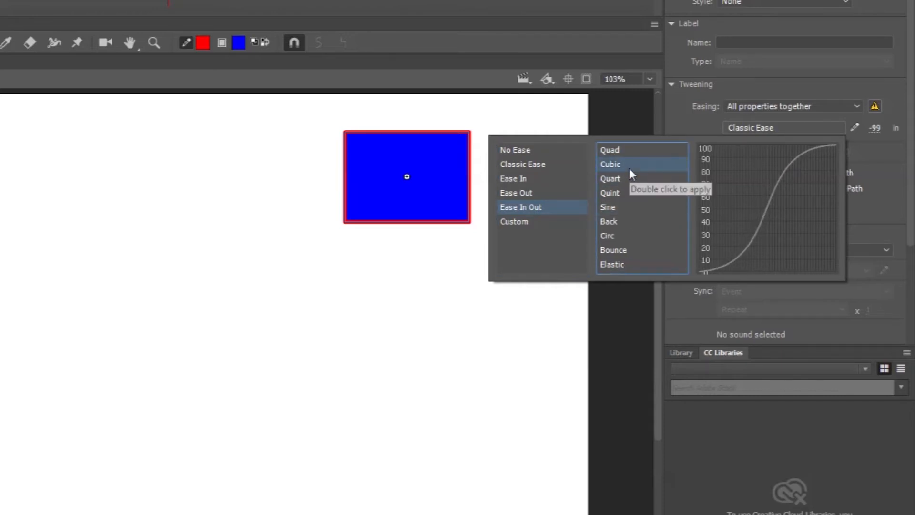
left_click(636, 178)
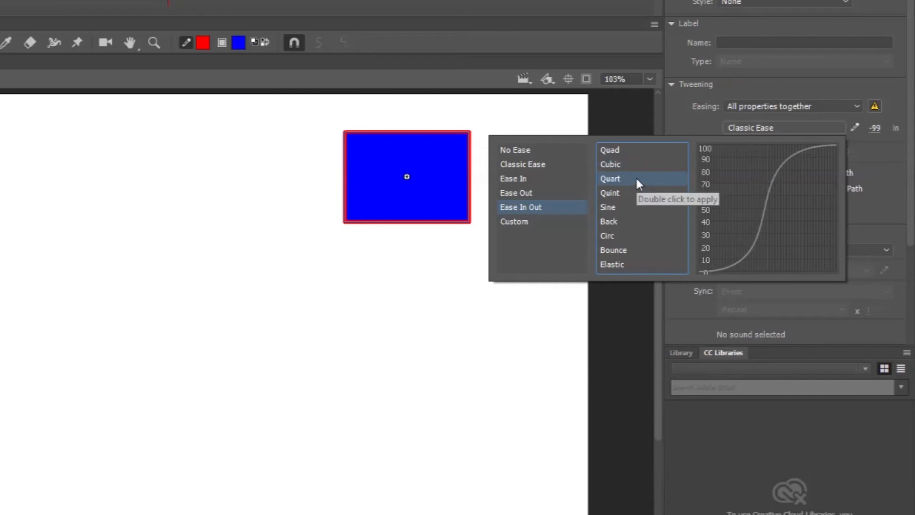
left_click(628, 194)
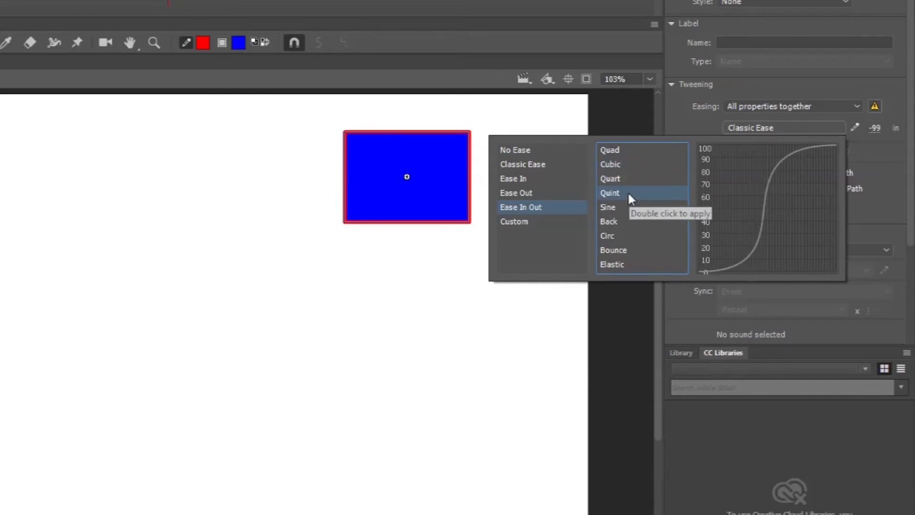
double_click(610, 192)
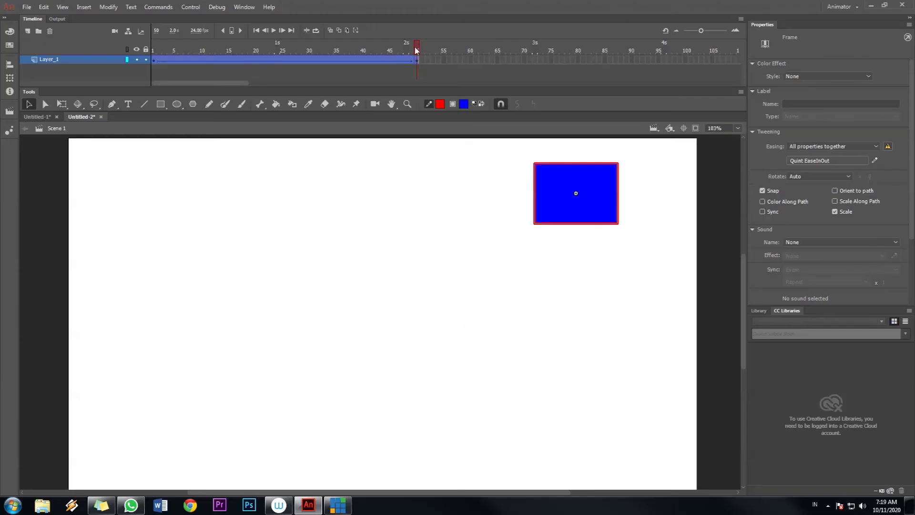
Return to frame 1 and play the animation twice to review the eased motion.
left_click_drag(415, 49, 134, 50)
left_click(272, 30)
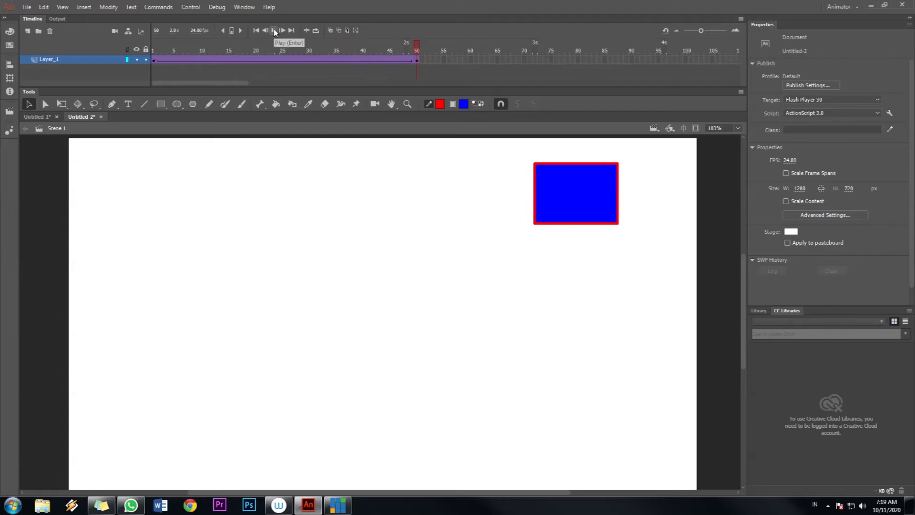
left_click(274, 31)
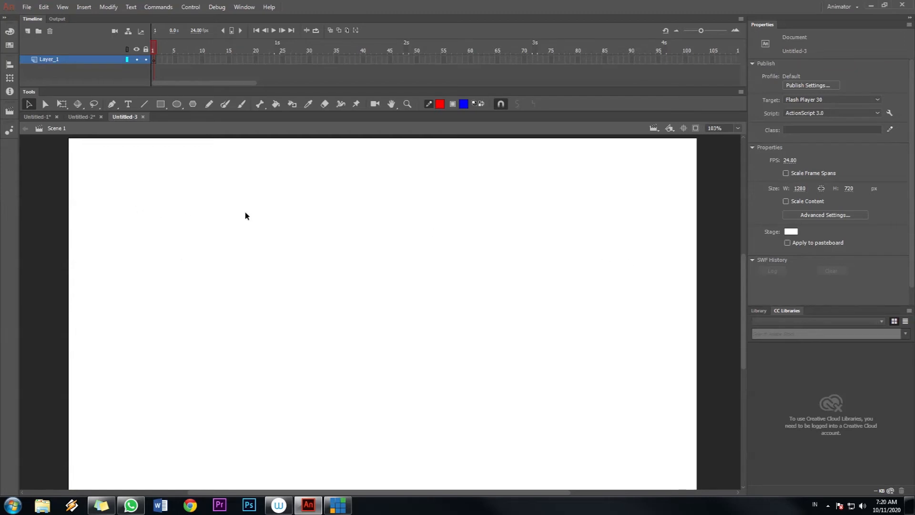
Draw a blue circle with a red outline at the new document's left side and extend the layer to frame 50.
left_click(176, 105)
left_click_drag(122, 212, 228, 320)
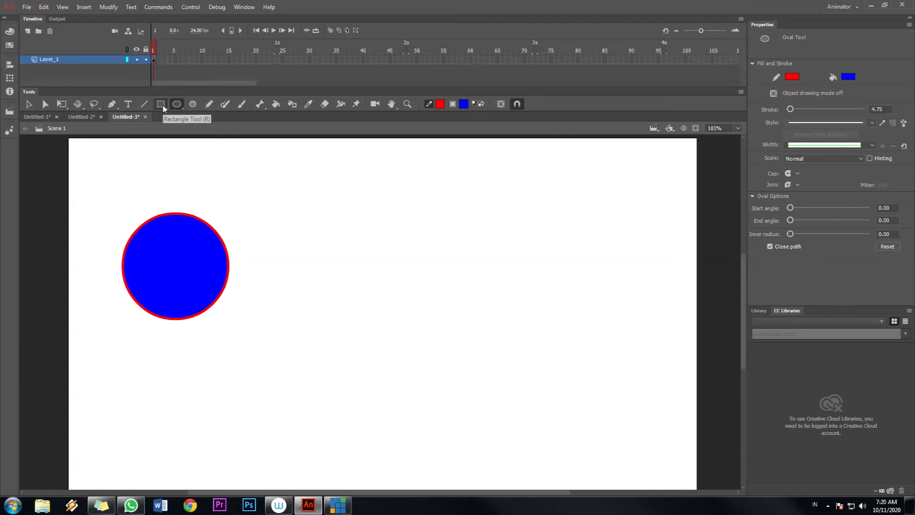
left_click(154, 60)
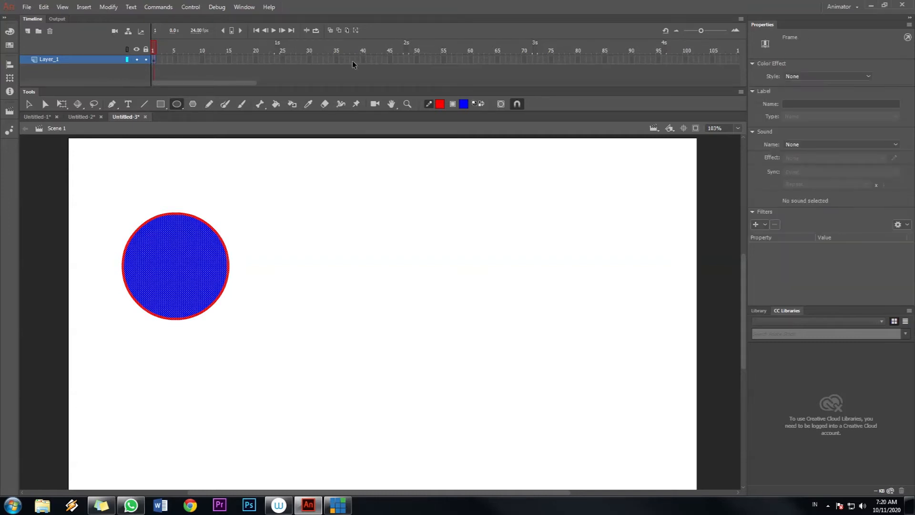
left_click(389, 59)
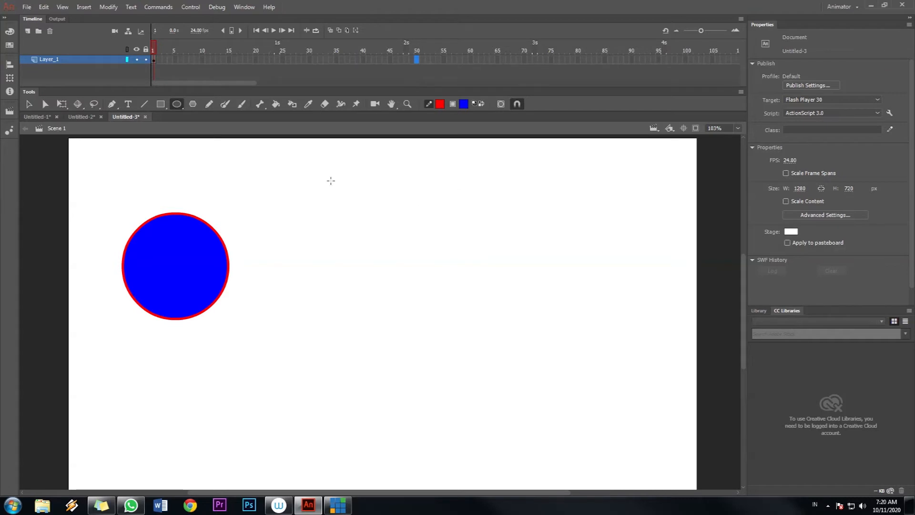
right_click(416, 60)
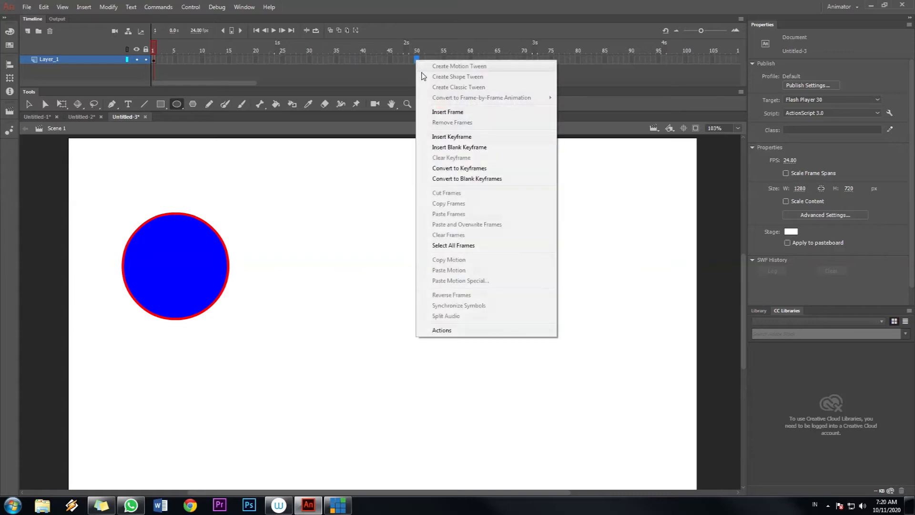
left_click(435, 111)
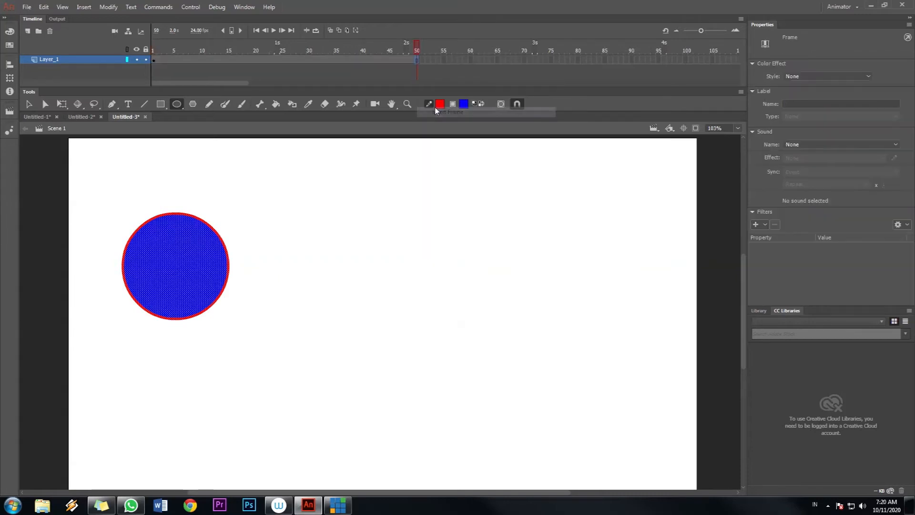
Insert a keyframe at frame 51 of the circle's layer.
left_click(421, 58)
right_click(421, 58)
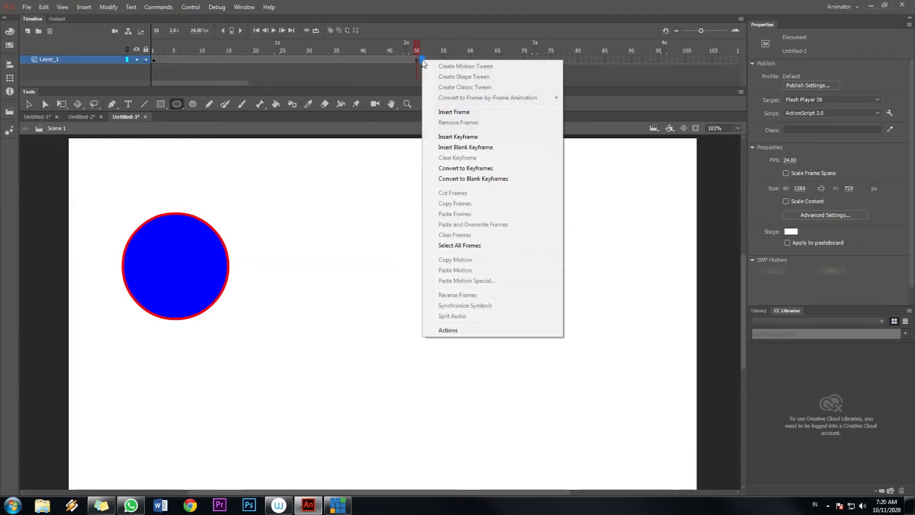
left_click(436, 136)
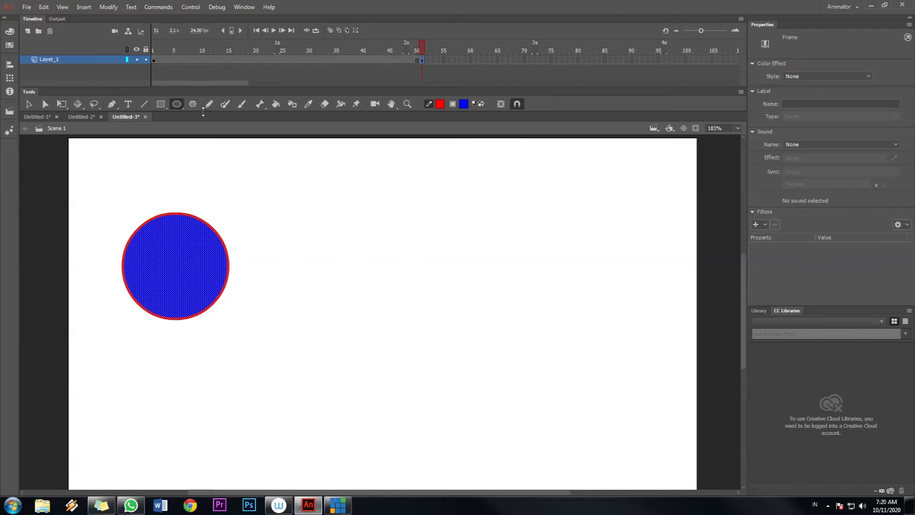
Draw a blue rectangle with a red outline, about 345 × 325 px, at the stage's right side on frame 51.
left_click(160, 107)
left_click_drag(451, 187, 621, 345)
left_click(29, 106)
Change the fill of the rectangle on frame 51 from the swatches to magenta, keeping its red outline.
left_click(527, 253)
left_click(465, 104)
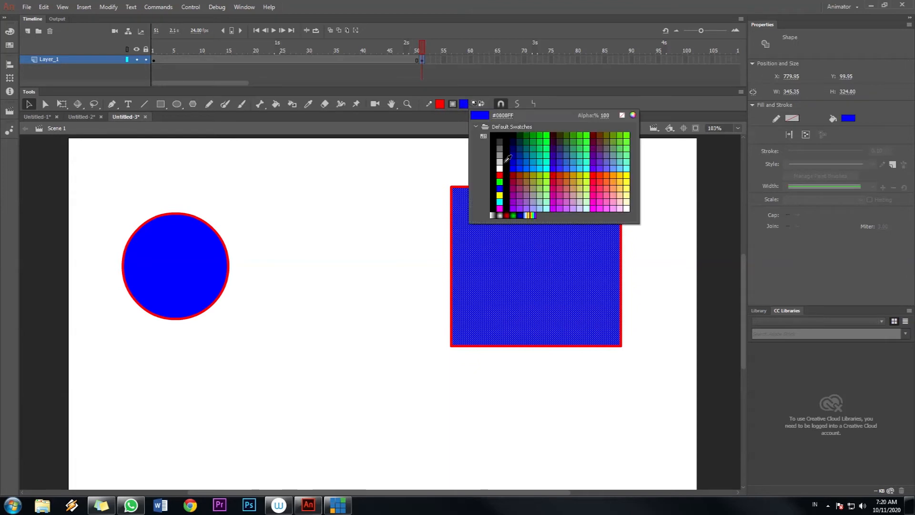
left_click(472, 111)
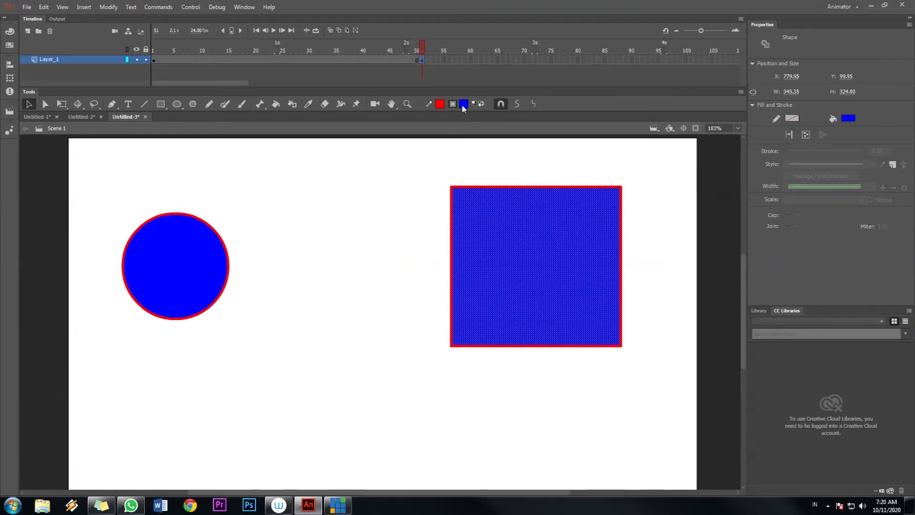
left_click(463, 103)
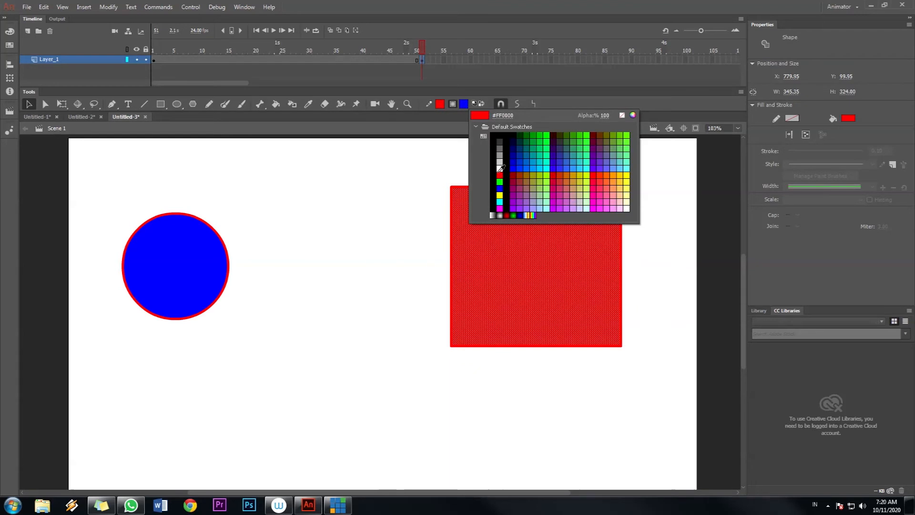
left_click(499, 208)
left_click(389, 176)
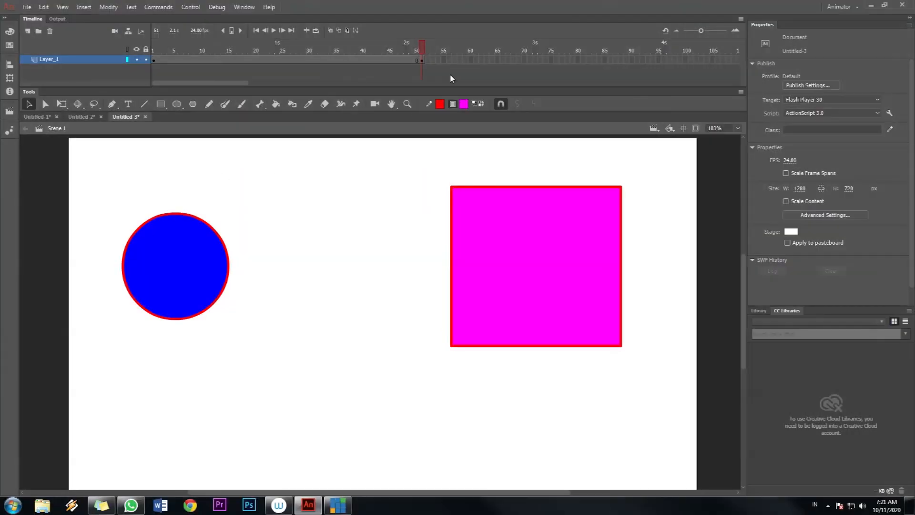
Delete the circle from frame 51, leaving only the rectangle there, and scrub back through the timeline to check the frames.
left_click(422, 61)
left_click_drag(123, 184, 289, 372)
left_click_drag(102, 178, 313, 399)
key("Delete")
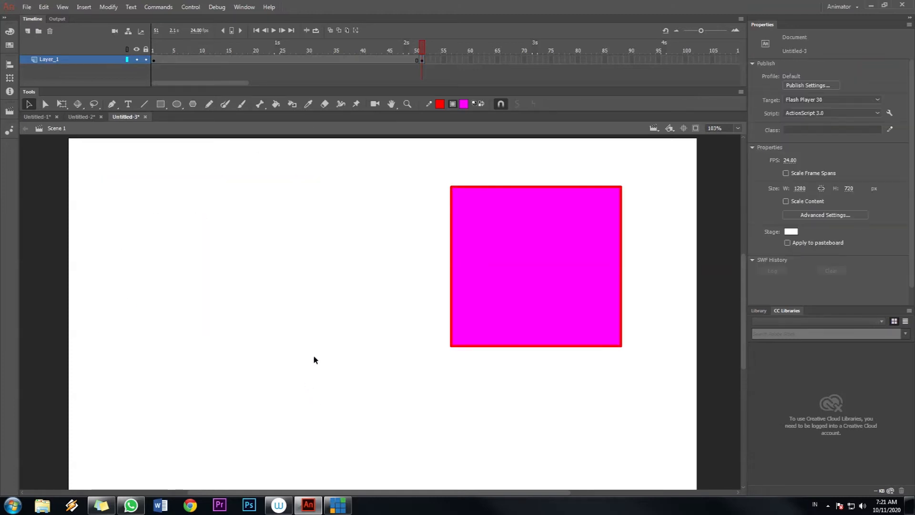
left_click_drag(422, 46, 341, 47)
mouse_move(174, 46)
left_mouse_down()
mouse_move(161, 46)
mouse_move(425, 57)
mouse_move(177, 56)
left_mouse_up()
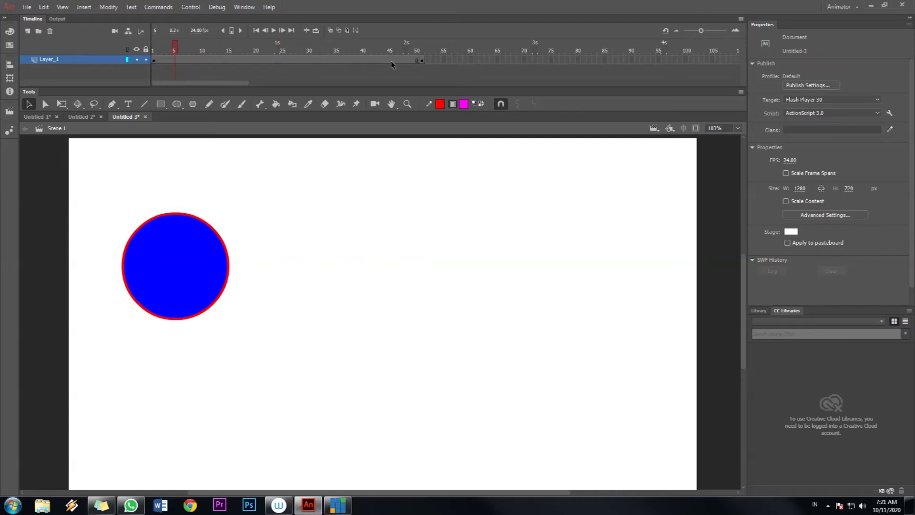
Create a shape tween between the circle on frame 1 and the rectangle on frame 51, and play it from the start.
right_click(329, 60)
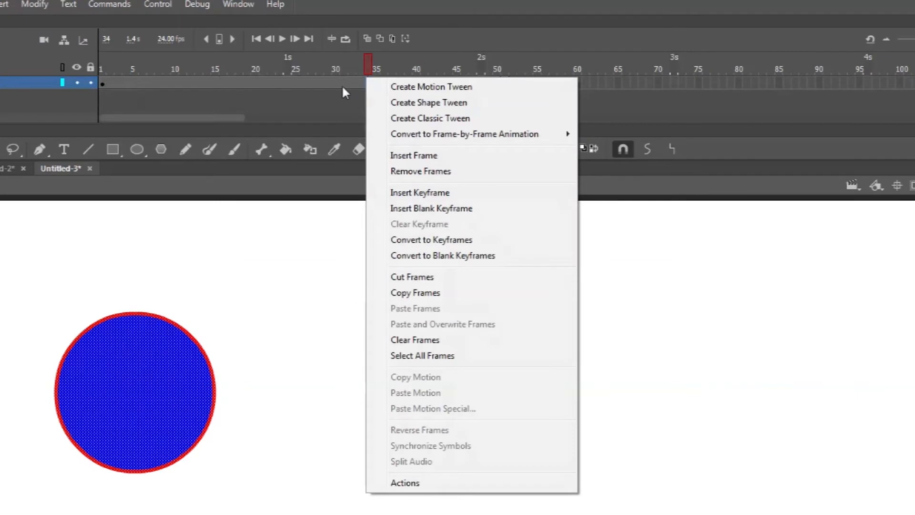
right_click(315, 59)
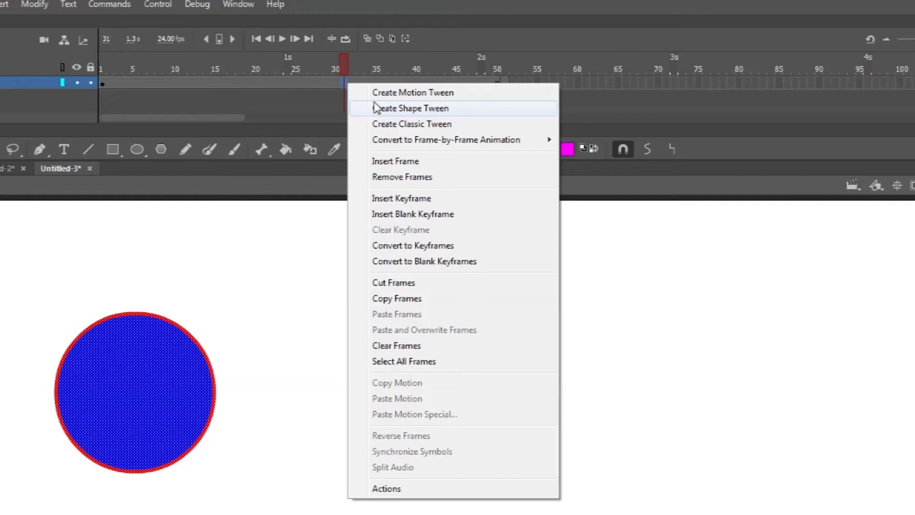
left_click(376, 107)
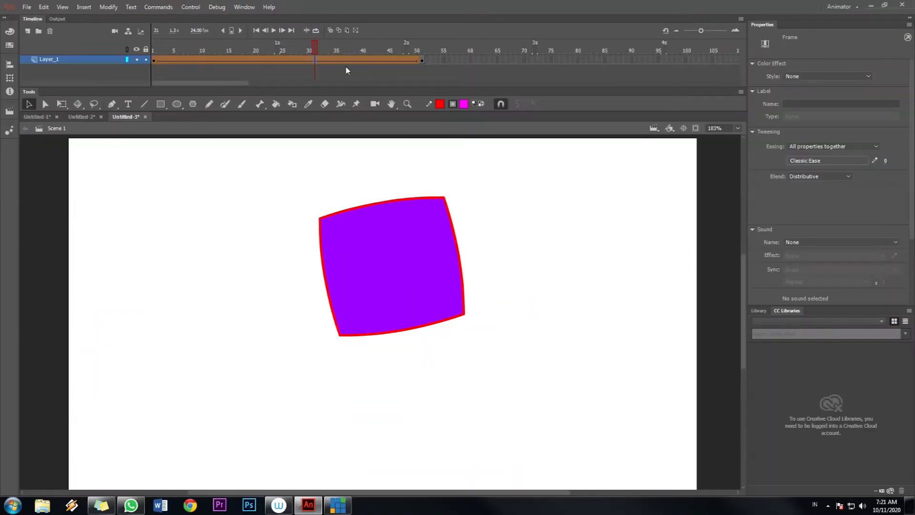
left_click_drag(316, 44, 154, 44)
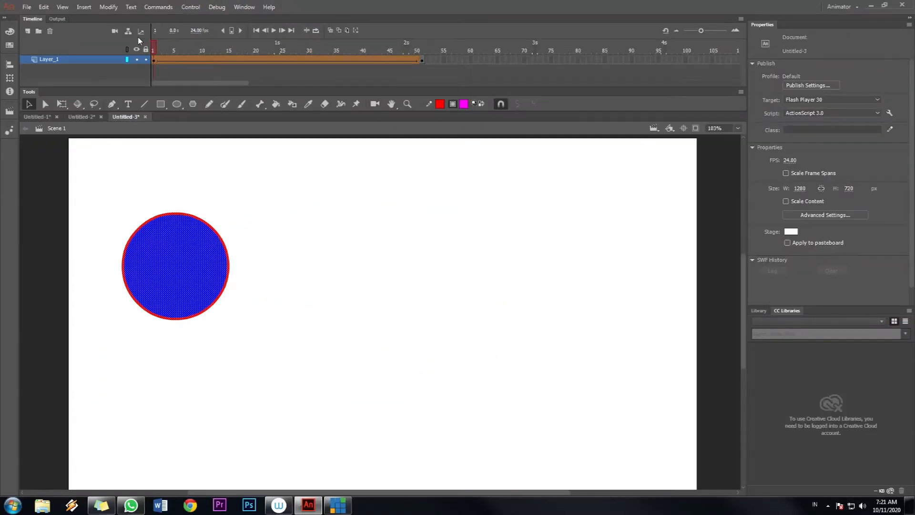
left_click(273, 31)
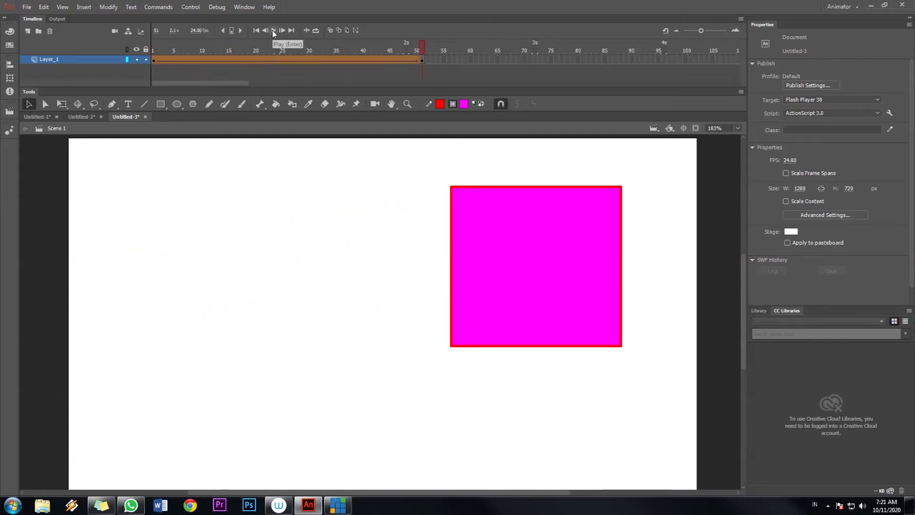
Reshape the rectangle on frame 51 by bending its top, right and bottom edges outward and its left edge deeply inward.
left_click(411, 45)
mouse_move(411, 45)
left_mouse_down()
mouse_move(136, 43)
mouse_move(426, 51)
left_mouse_up()
left_click(590, 239)
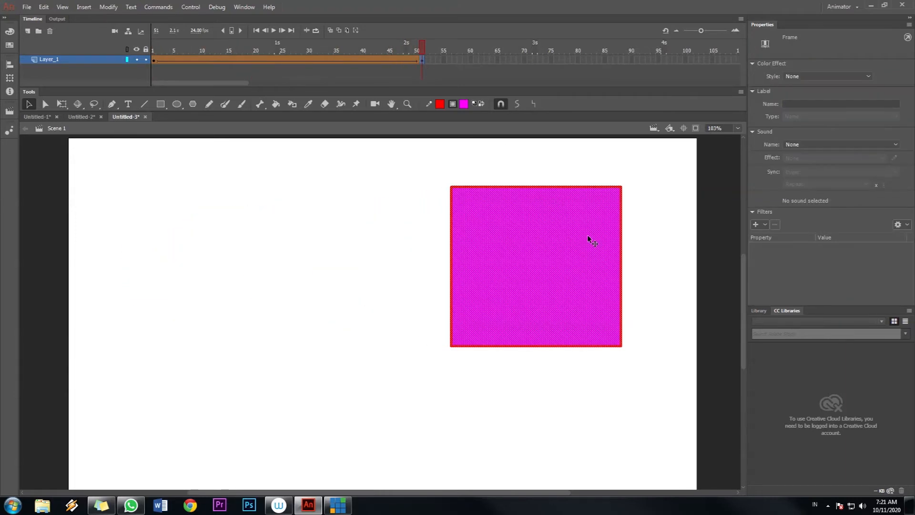
left_click(657, 210)
left_click_drag(561, 185, 558, 166)
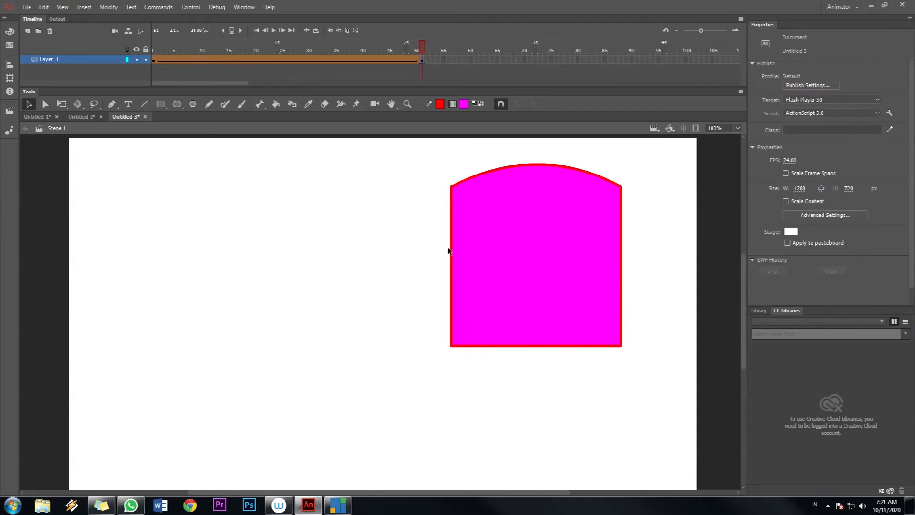
left_click_drag(451, 250, 548, 279)
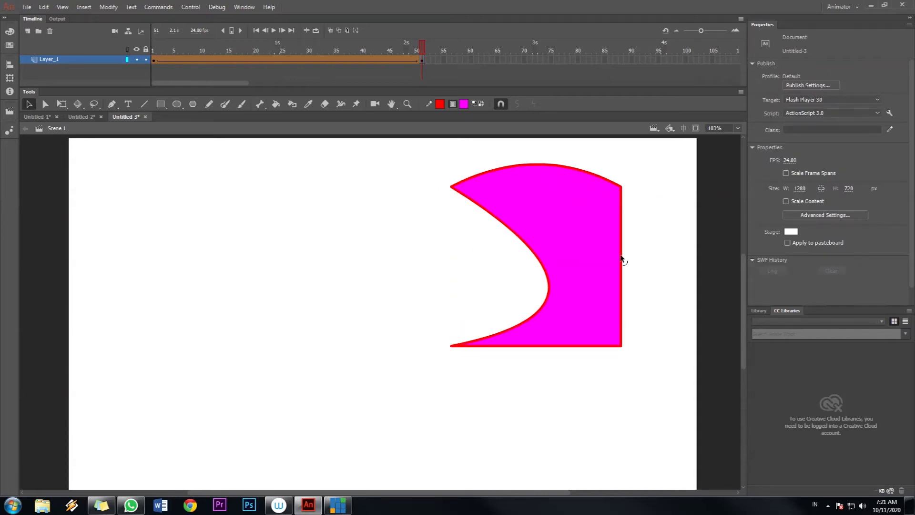
left_click_drag(620, 258, 642, 276)
left_click_drag(570, 347, 503, 431)
Play the animation from frame 1 to review the morph into the curved shape.
left_click_drag(422, 47, 240, 48)
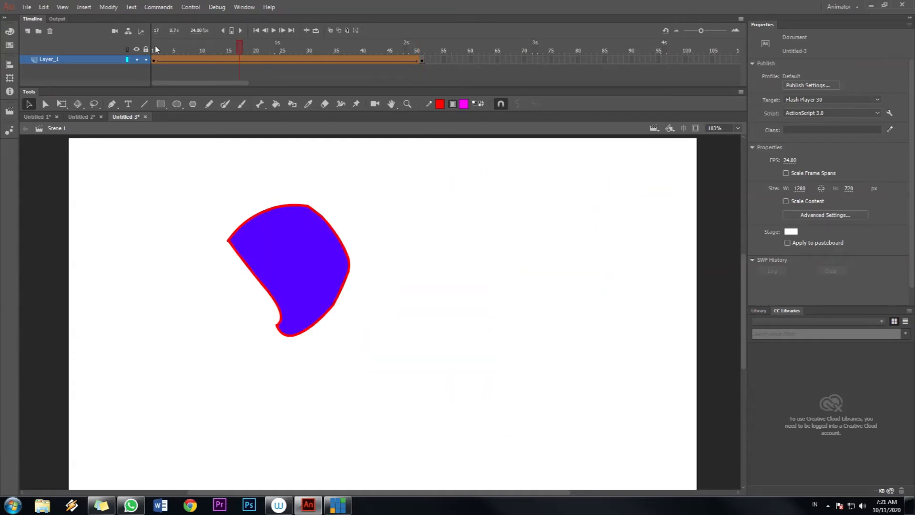
left_click(255, 30)
left_click(275, 32)
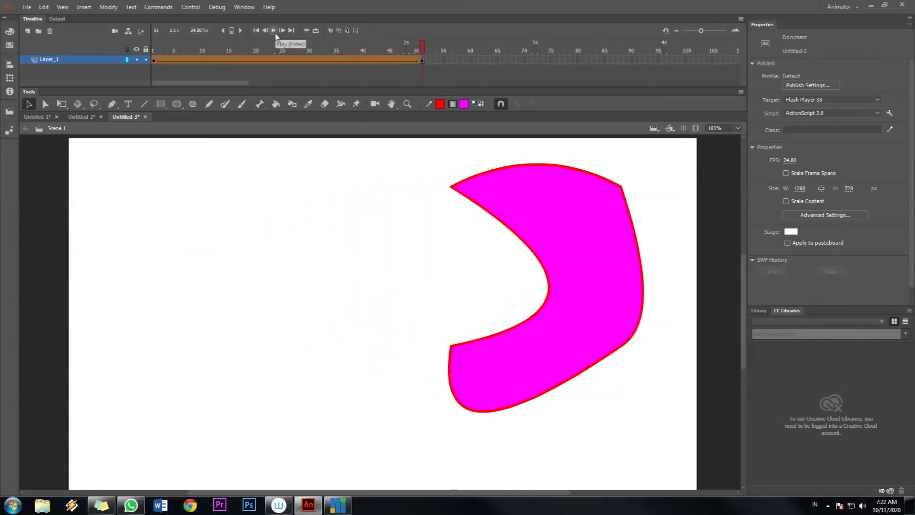
Bend the upper-right edge of the circle on frame 1 inward to form a bean shape, and play the animation.
left_click(153, 51)
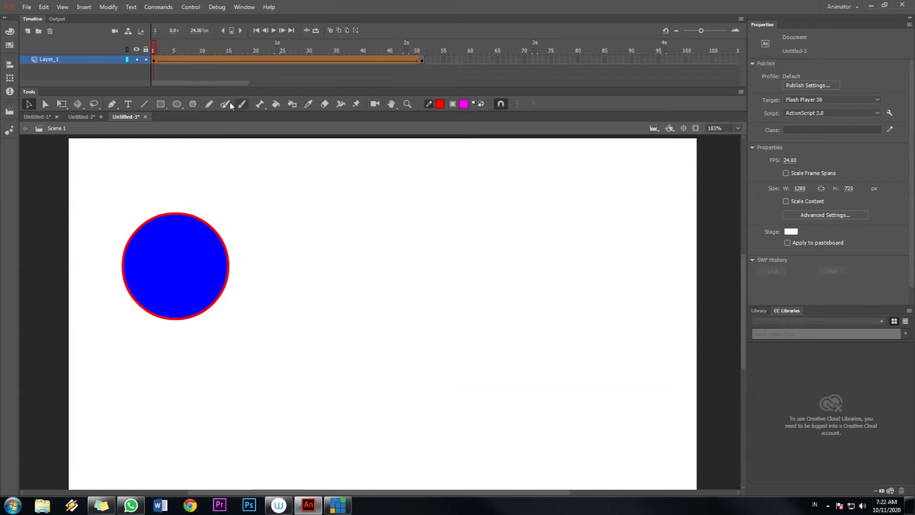
left_click_drag(222, 240, 128, 200)
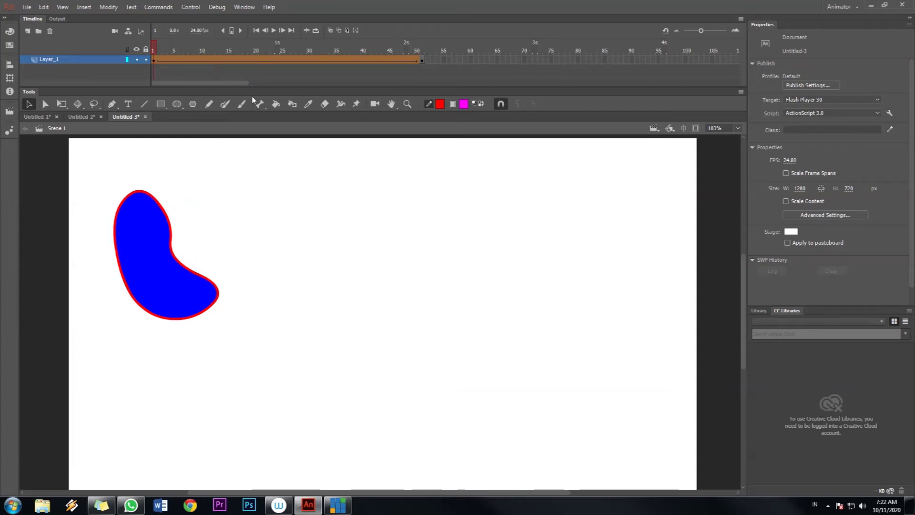
left_click(273, 31)
Extend the layer to frame 65 with an inserted frame and play the animation from frame 1.
left_click(497, 59)
right_click(496, 59)
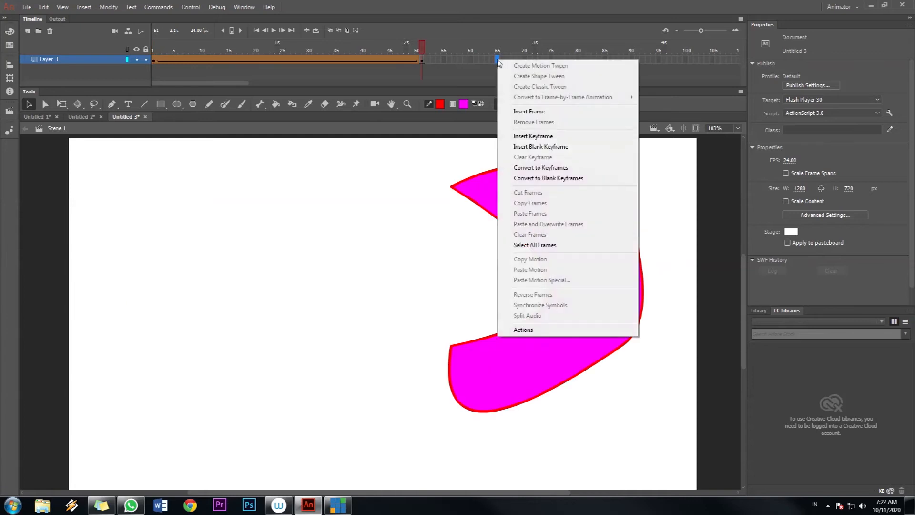
left_click(511, 113)
left_click_drag(429, 52, 153, 50)
left_click(274, 31)
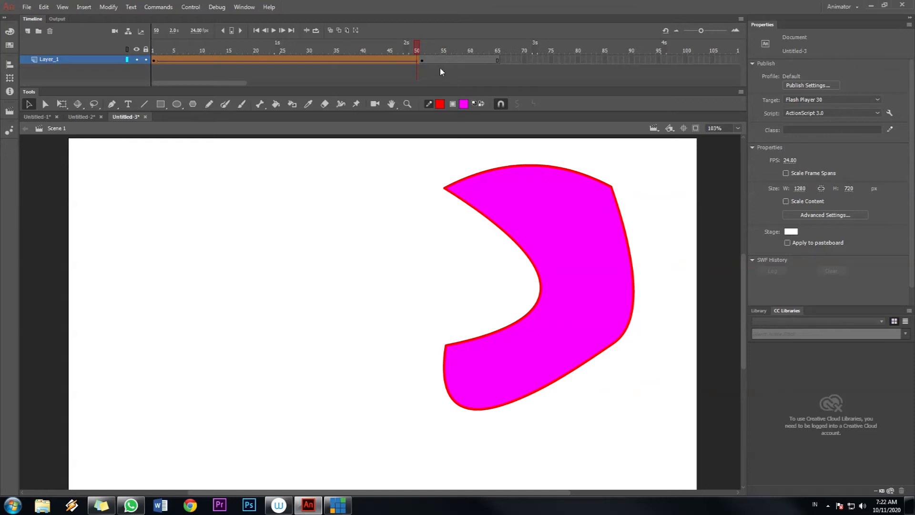
Delete the curved magenta shape from frame 51 and add the static text "tulisan" on that frame instead.
left_click(422, 60)
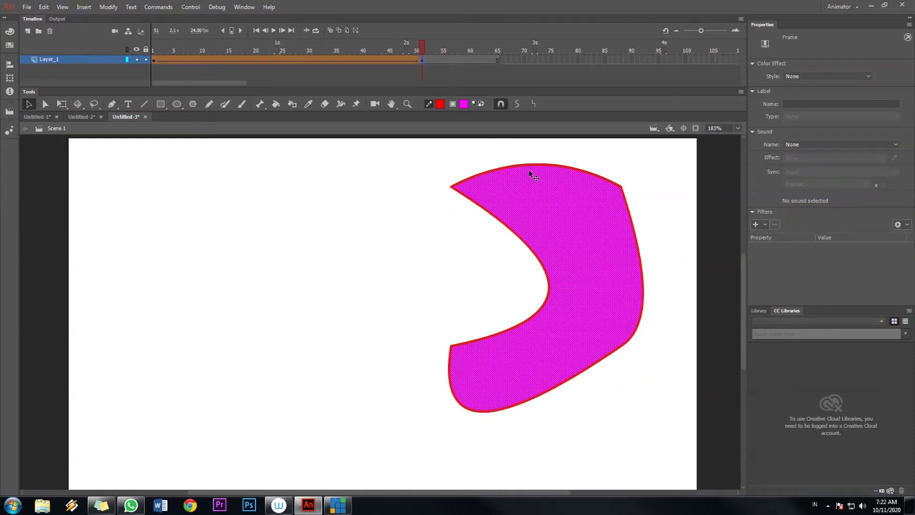
left_click_drag(423, 61, 439, 74)
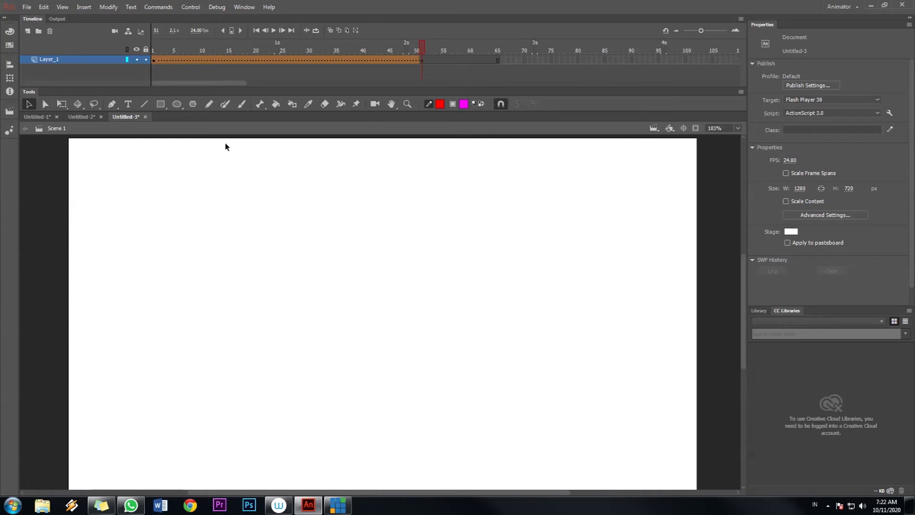
left_click(128, 103)
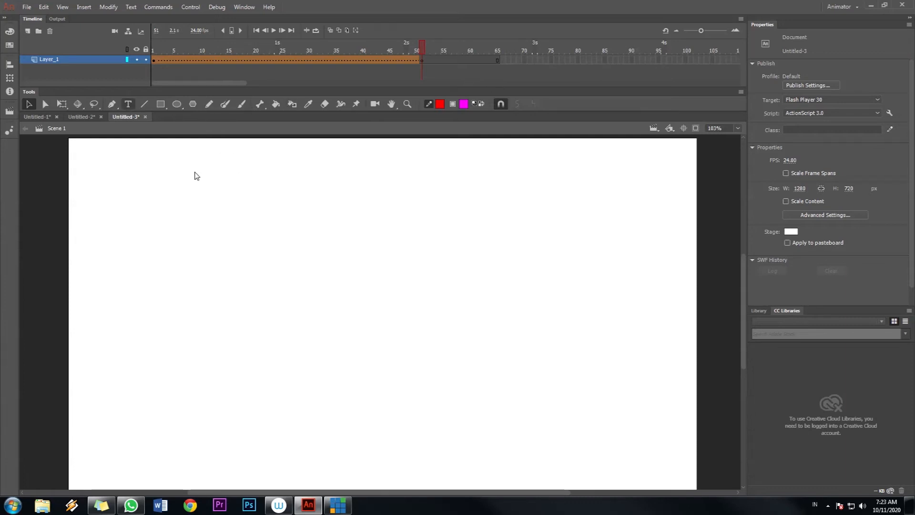
left_click(354, 268)
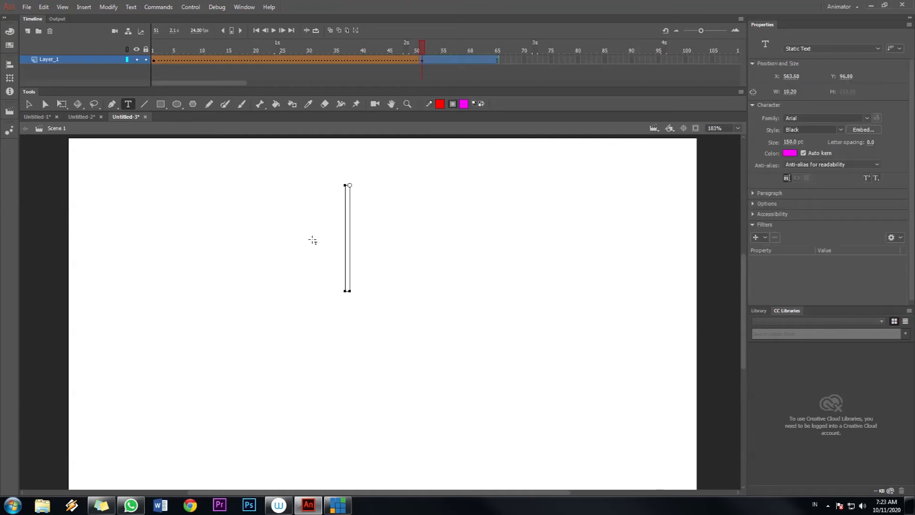
type("tu")
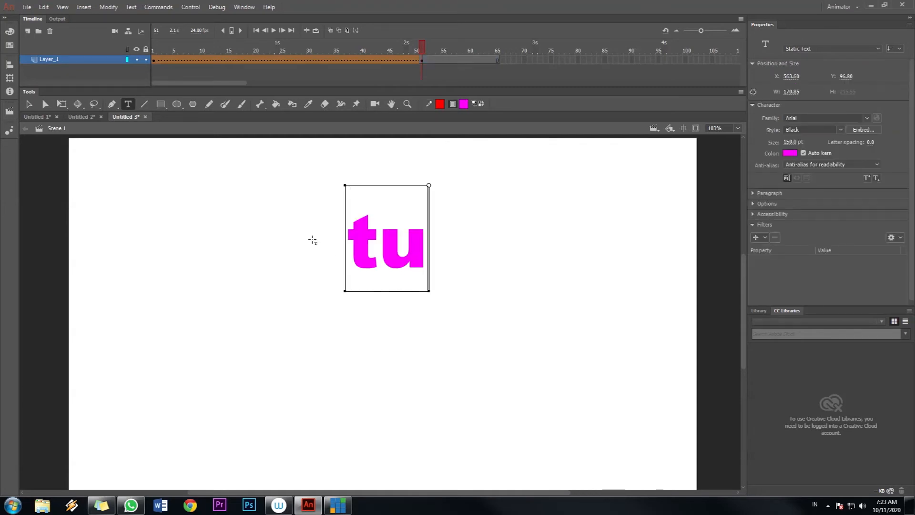
type("lid")
key("BackSpace")
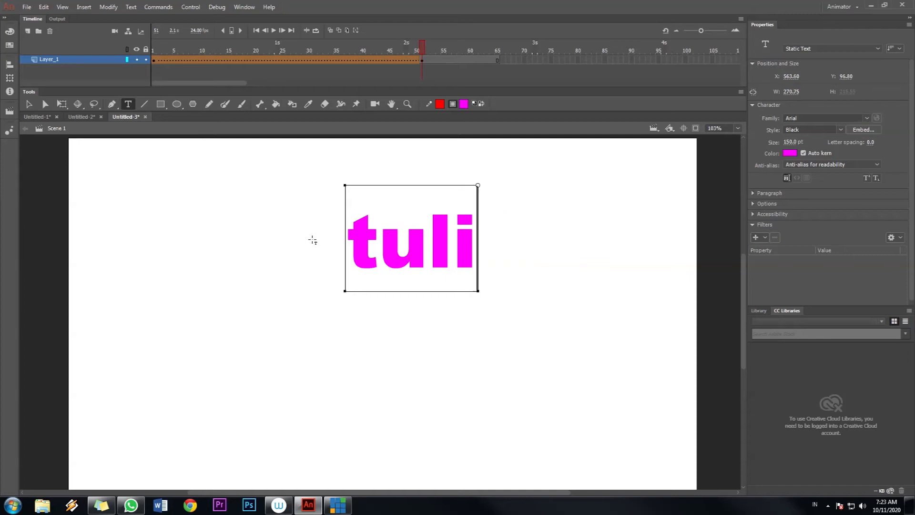
type("san")
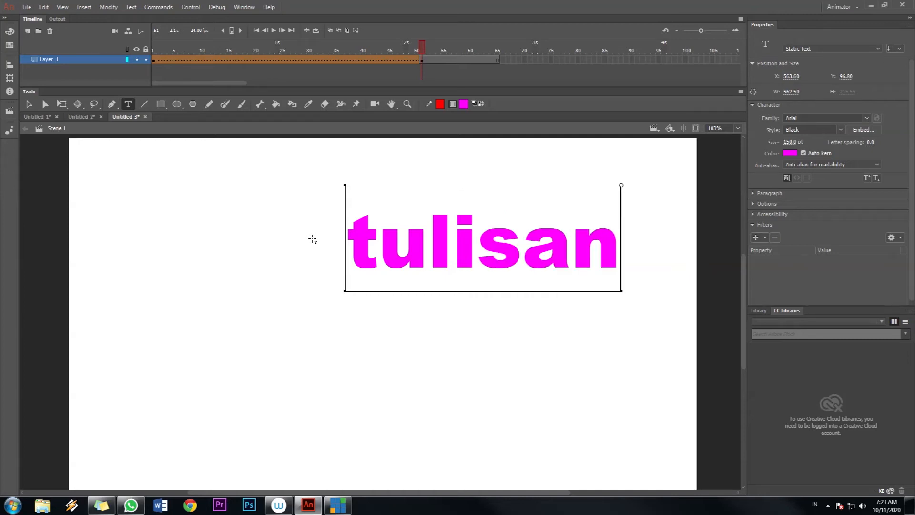
Select the "tulisan" text and change its color to blue-violet.
left_click(29, 104)
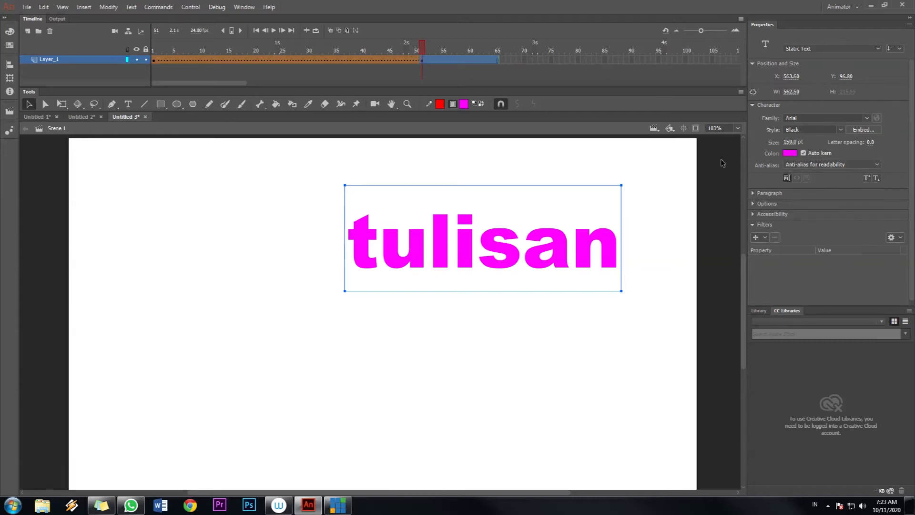
left_click(790, 153)
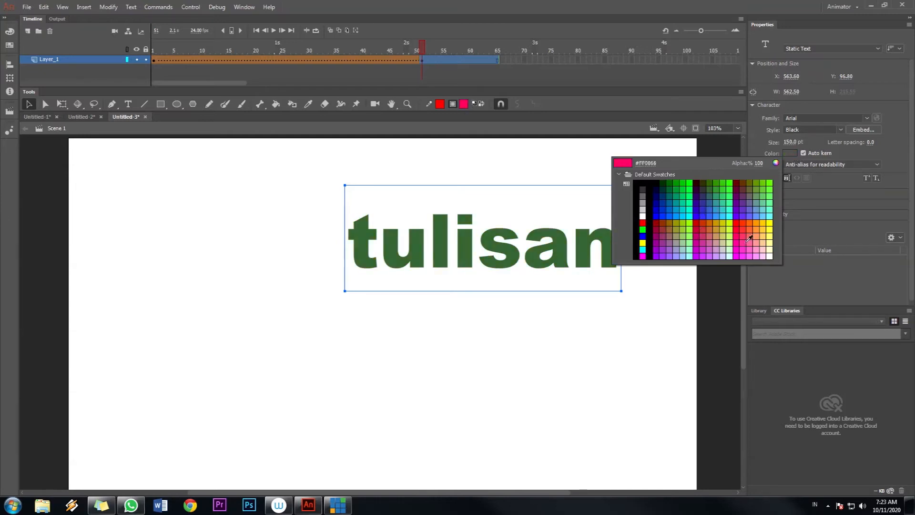
left_click(743, 212)
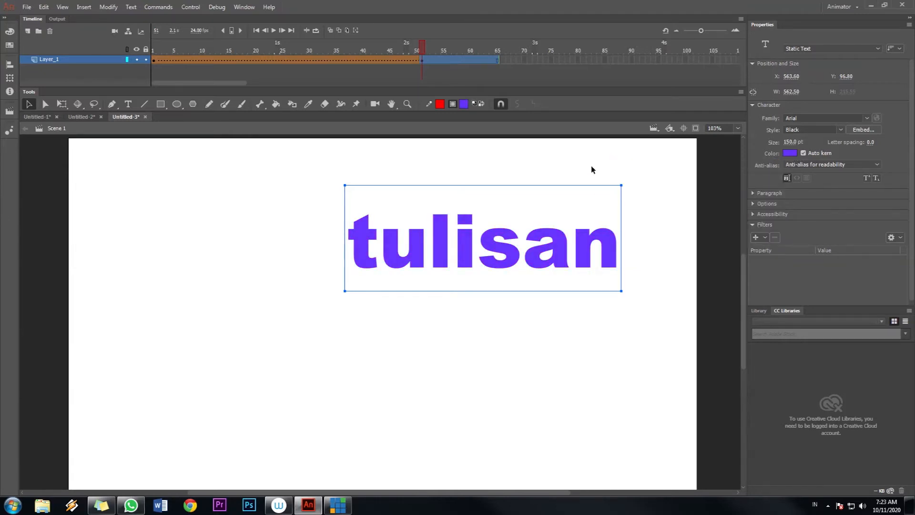
Play the animation from frame 1 to check the transition from the bean shape to the text.
left_click_drag(421, 45, 145, 56)
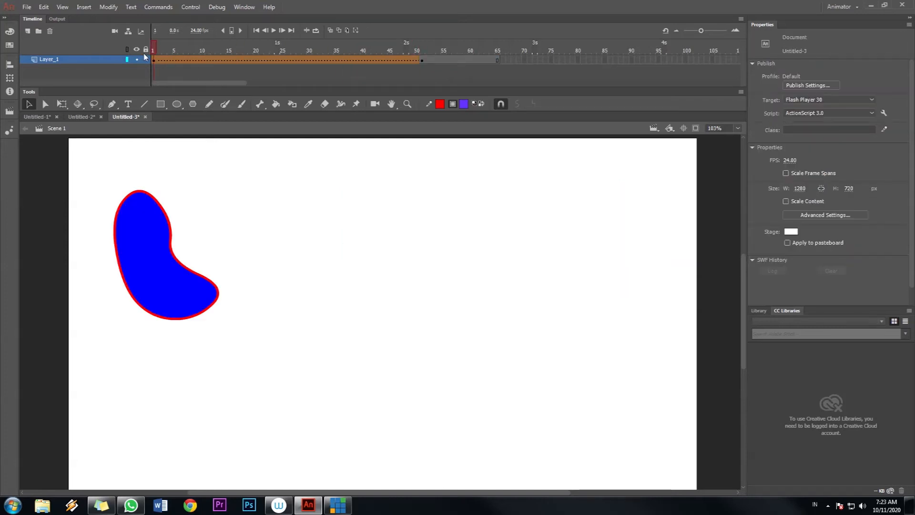
left_click(274, 32)
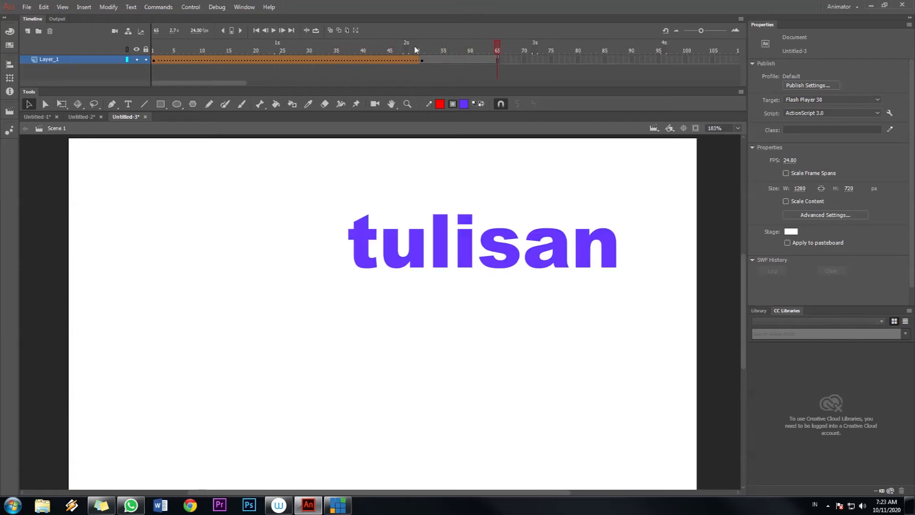
Break apart the "tulisan" text on frame 51 into individual letters.
mouse_move(406, 50)
left_mouse_down()
mouse_move(273, 46)
mouse_move(421, 54)
left_mouse_up()
left_click(473, 263)
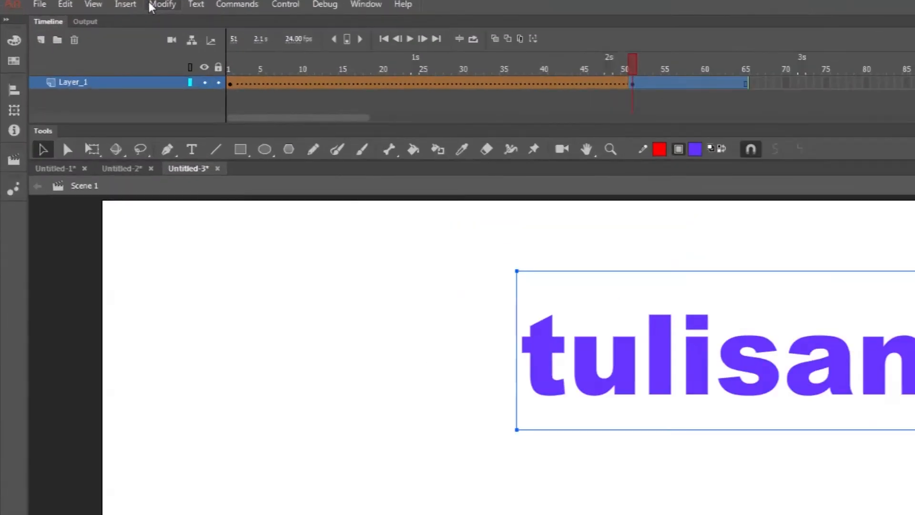
left_click(101, 7)
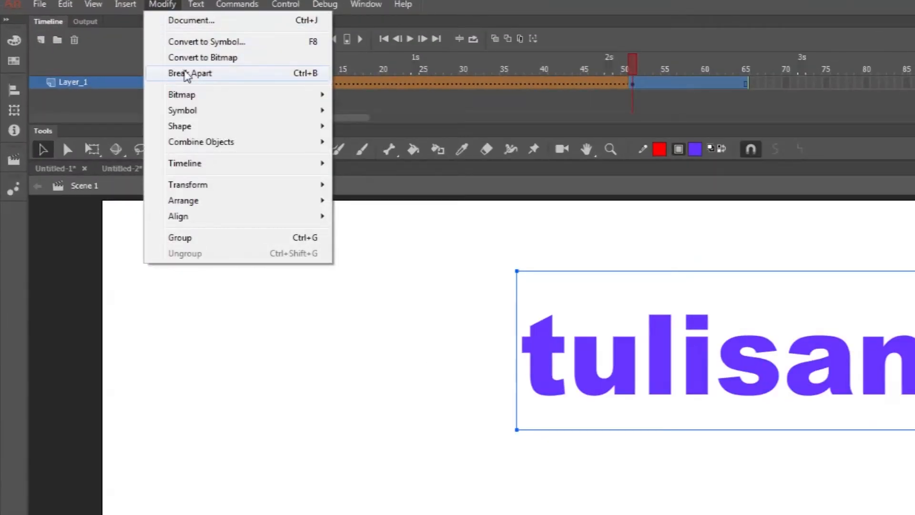
left_click(190, 74)
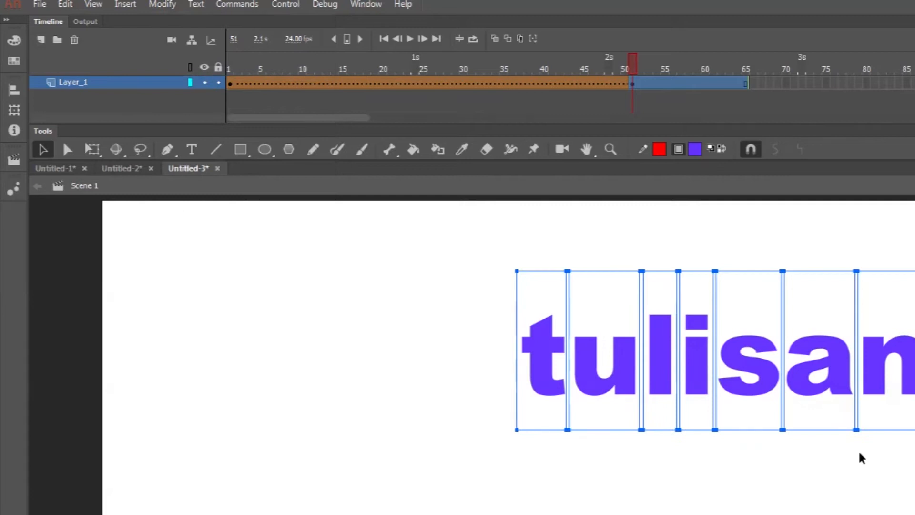
Break apart the individual letters of "tulisan" on frame 51 into editable shapes.
left_click_drag(275, 69, 618, 72)
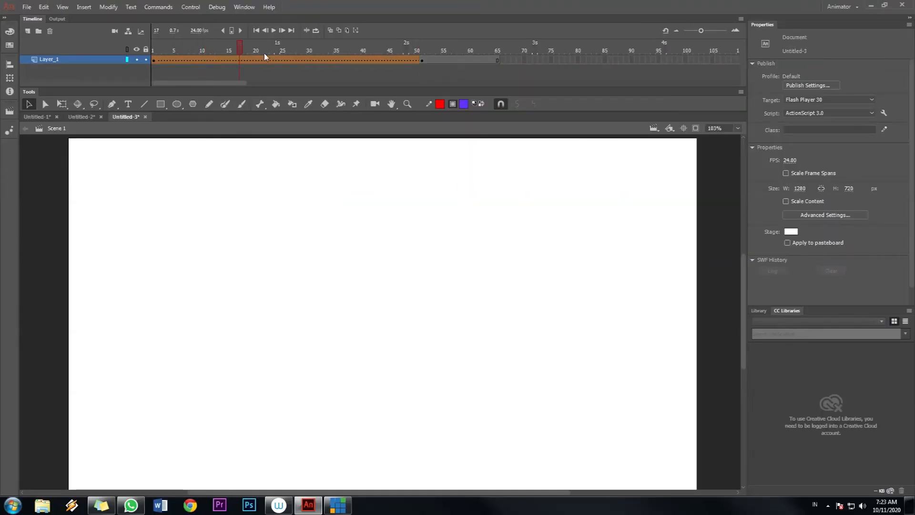
left_click_drag(414, 56, 423, 61)
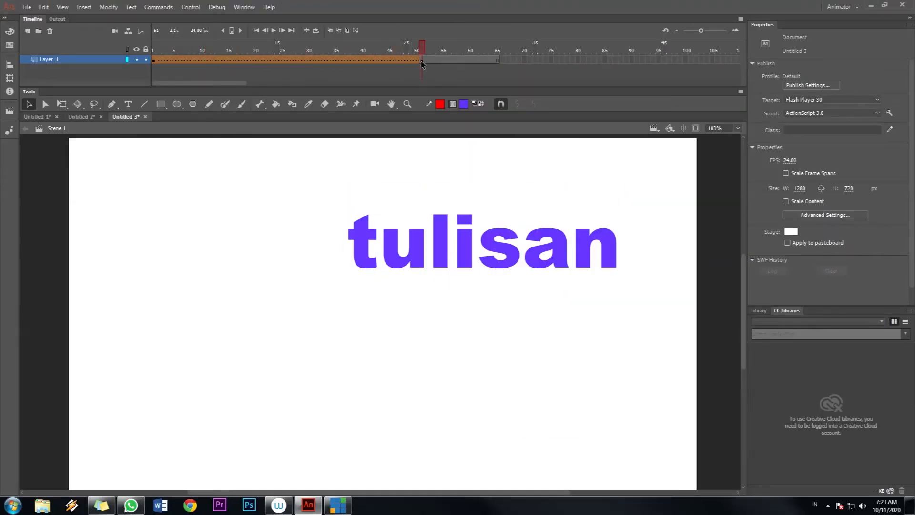
left_click(421, 61)
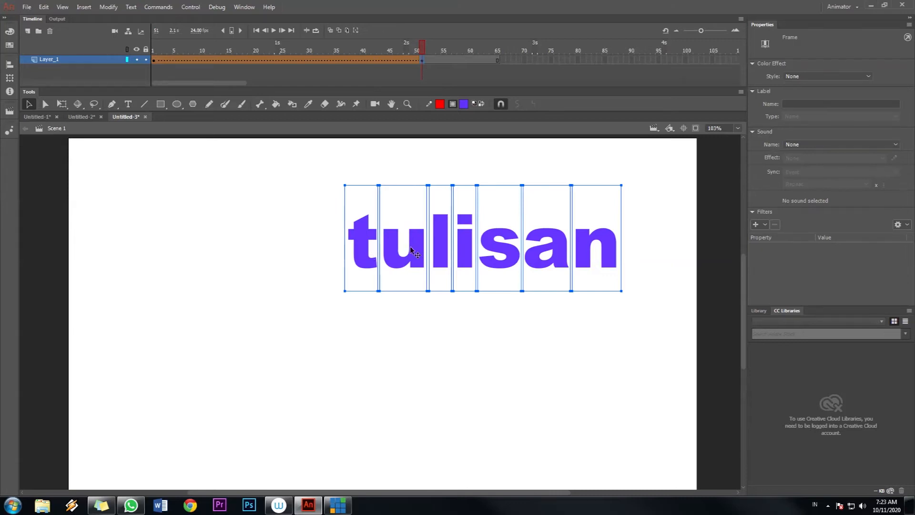
left_click(424, 250)
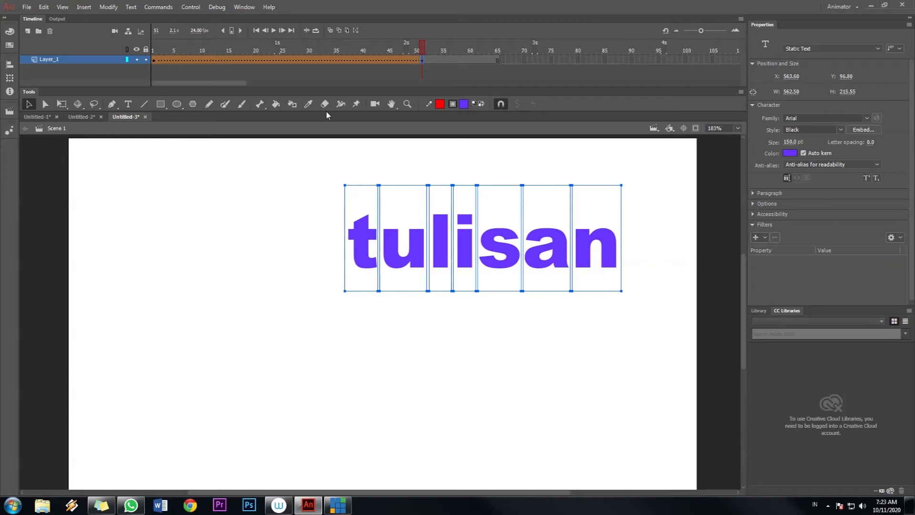
left_click(109, 7)
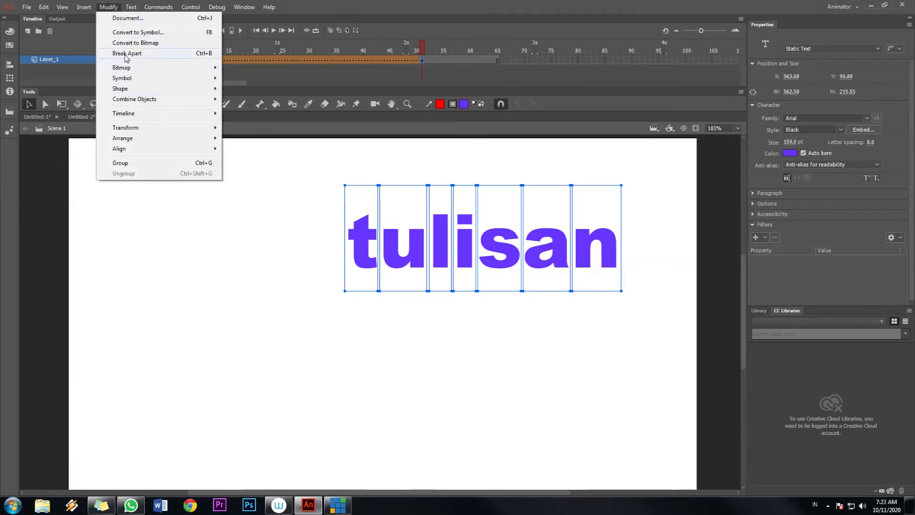
left_click(126, 53)
left_click(596, 302)
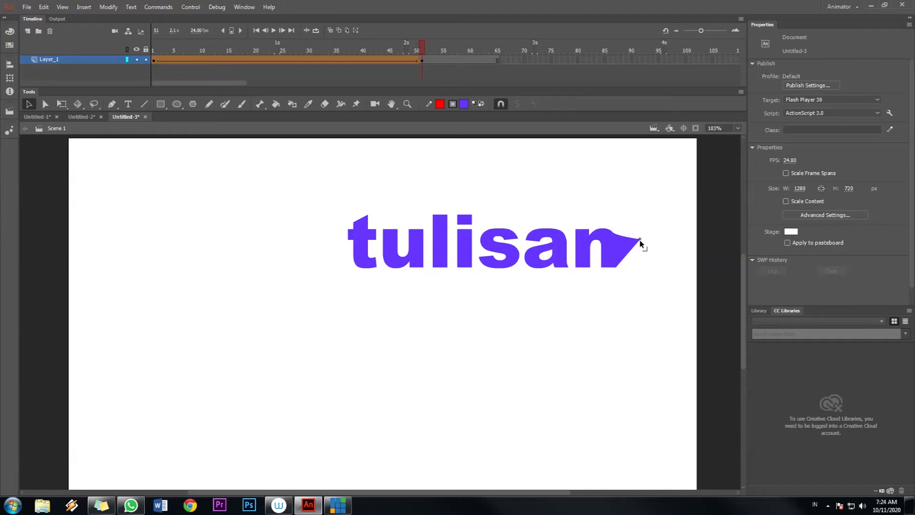
Pull the edges of the letter "n" outward and downward, and play the shape tween from frame 1.
left_click_drag(625, 259, 626, 266)
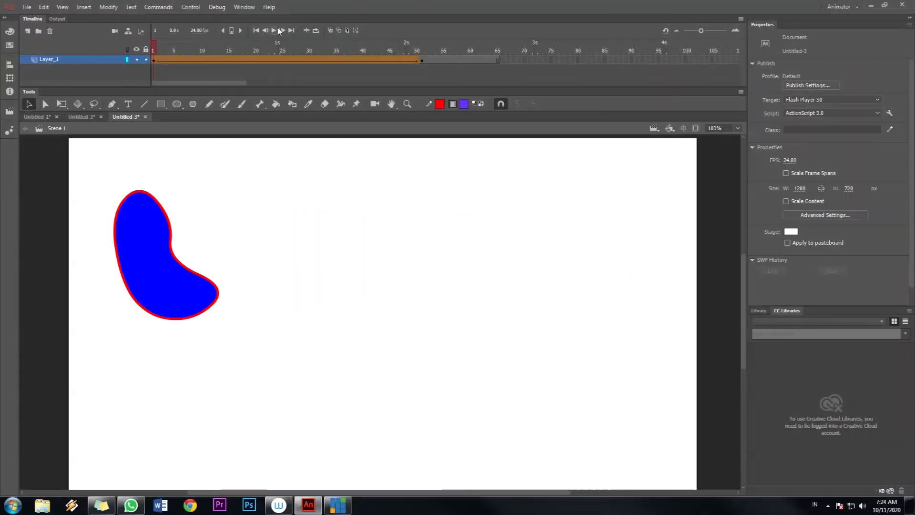
left_click(274, 31)
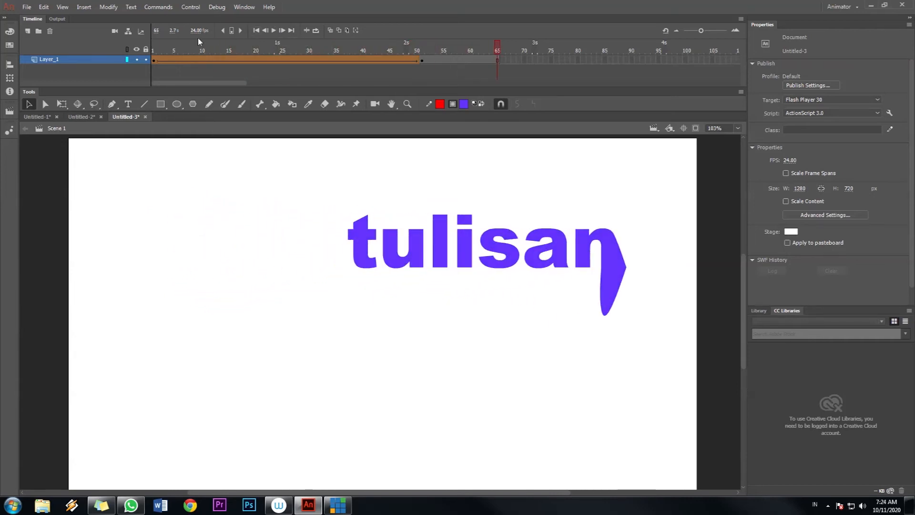
Delete the entire broken-apart "tulisan" shape from the keyframe at the end of the tween.
left_click_drag(153, 50, 431, 67)
left_click_drag(288, 179, 665, 371)
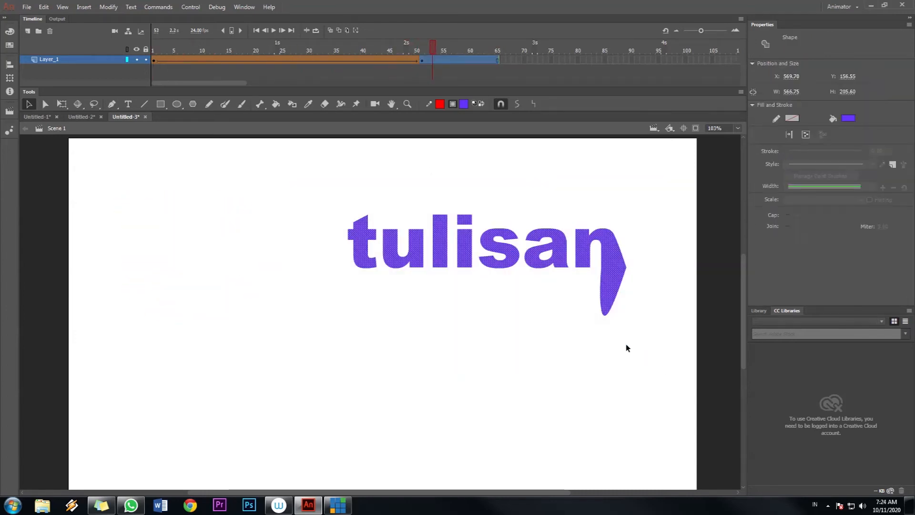
left_click_drag(296, 181, 666, 365)
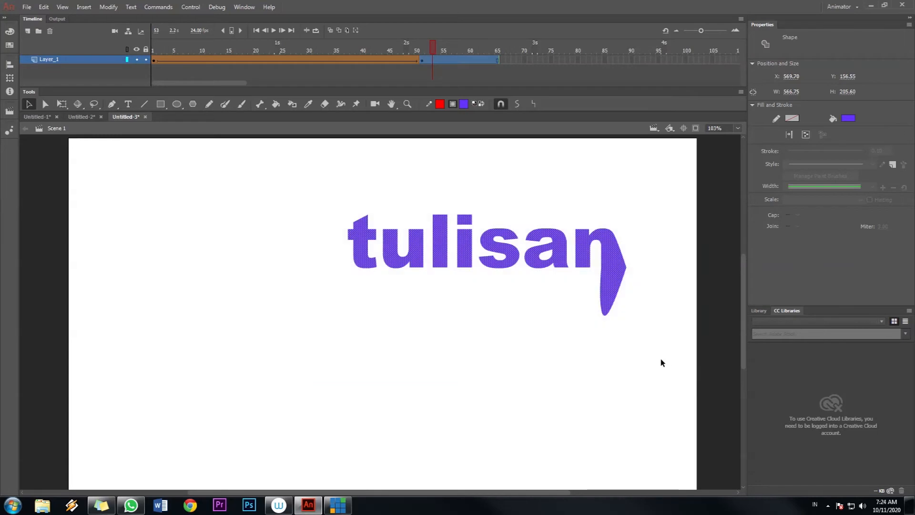
key("Delete")
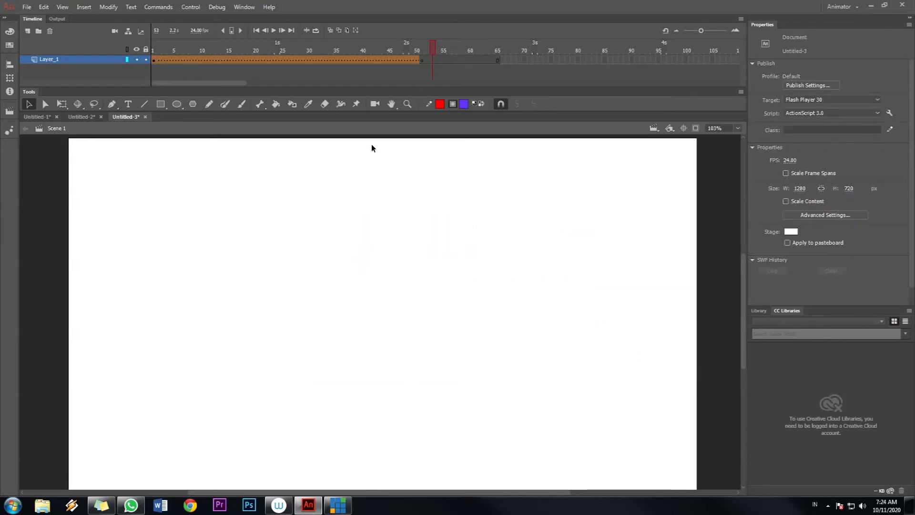
Import Penguins.jpg from the Sample Pictures folder onto the stage.
left_click(27, 7)
mouse_move(96, 147)
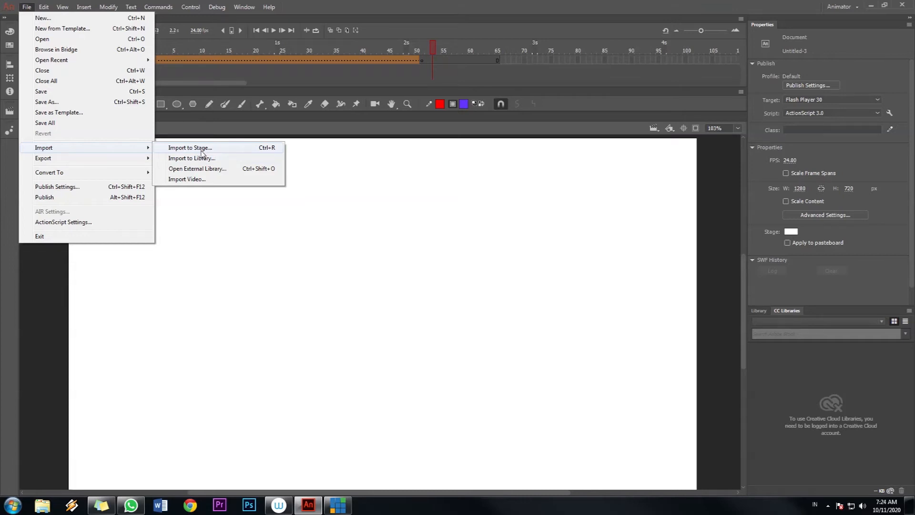
left_click(201, 149)
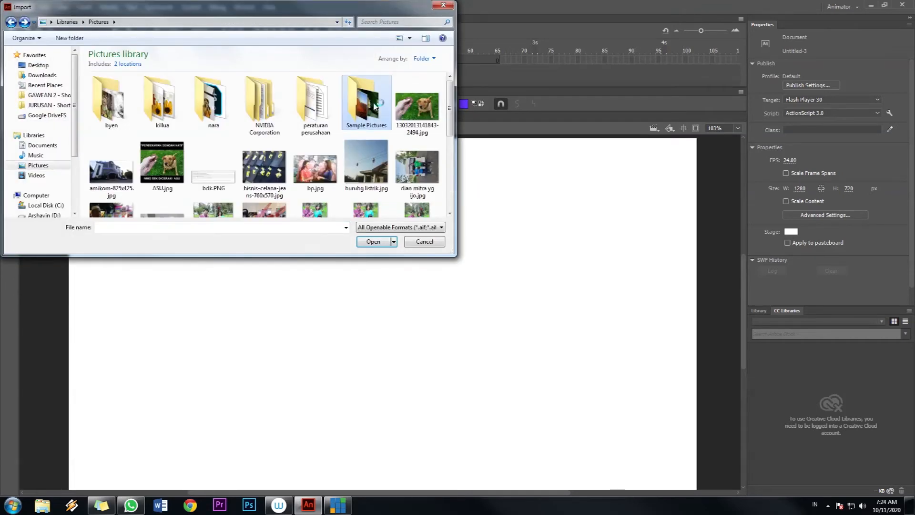
double_click(374, 106)
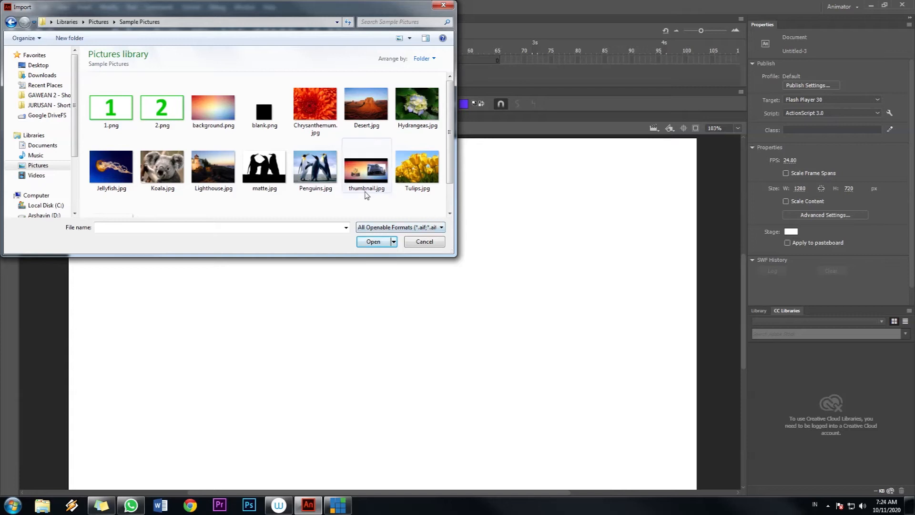
left_click(309, 170)
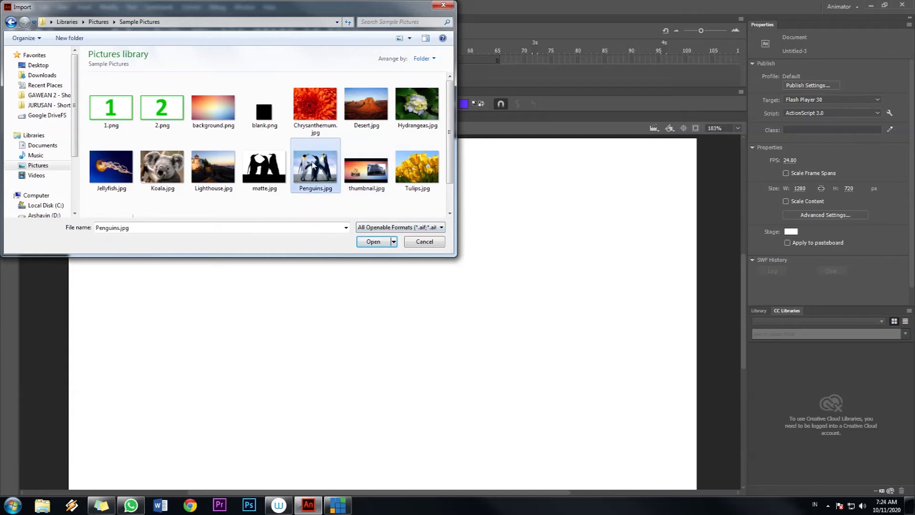
left_click(374, 241)
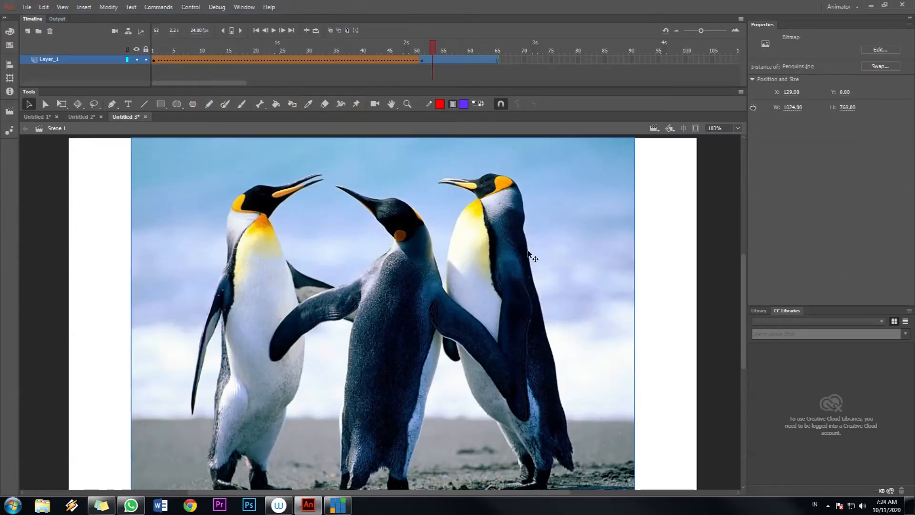
Scale the penguin image down to about 264 × 198 px and place it at about X 781, Y 167.
left_click(61, 104)
left_click_drag(131, 137, 316, 260)
left_click_drag(370, 291, 626, 254)
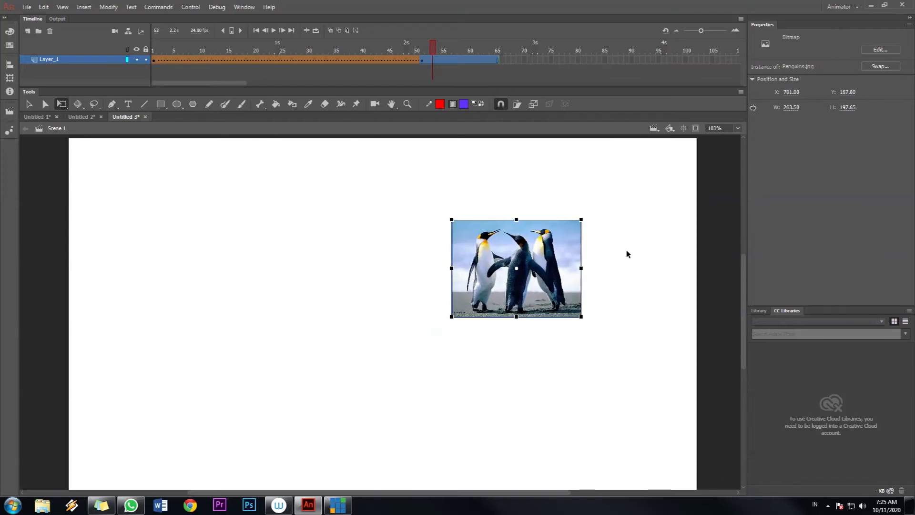
left_click(591, 245)
left_click_drag(442, 50, 406, 49)
left_click(442, 68)
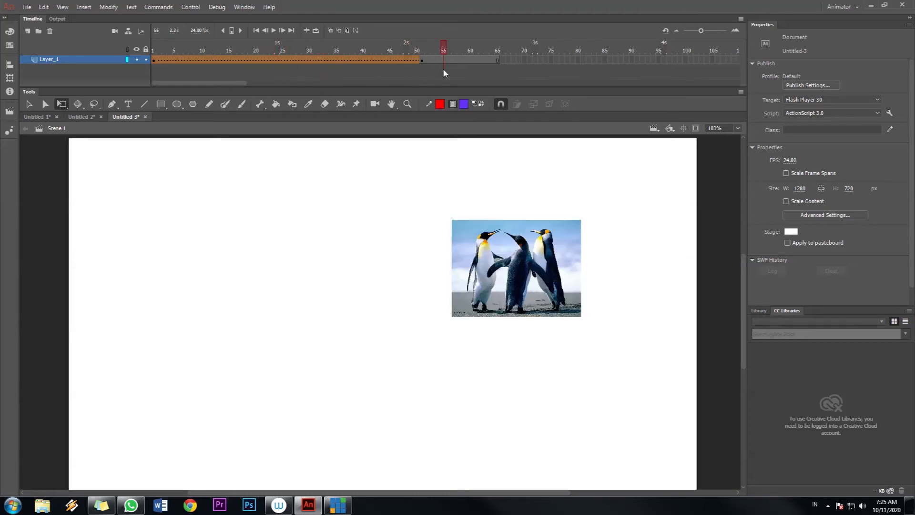
Trace the penguin bitmap into vector shapes with color threshold 100, minimum area 8 pixels, and Normal corner threshold and curve fit.
left_click(539, 287)
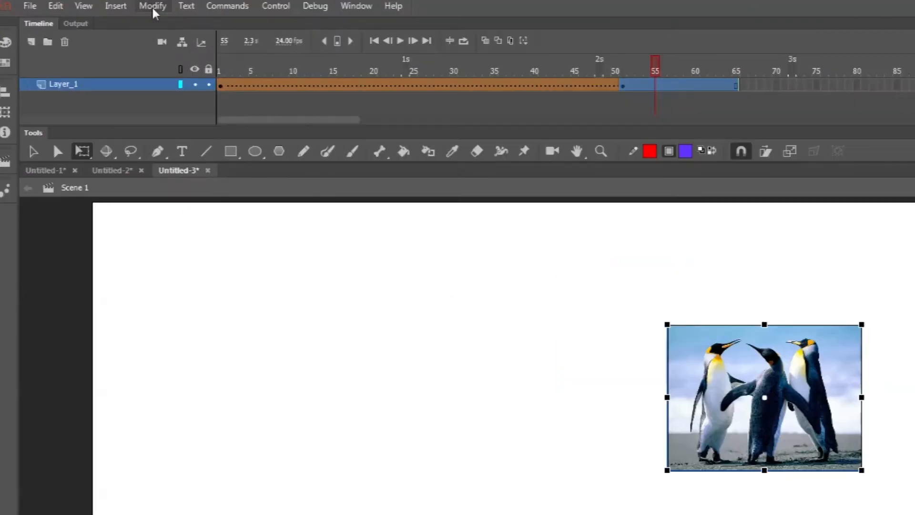
left_click(108, 6)
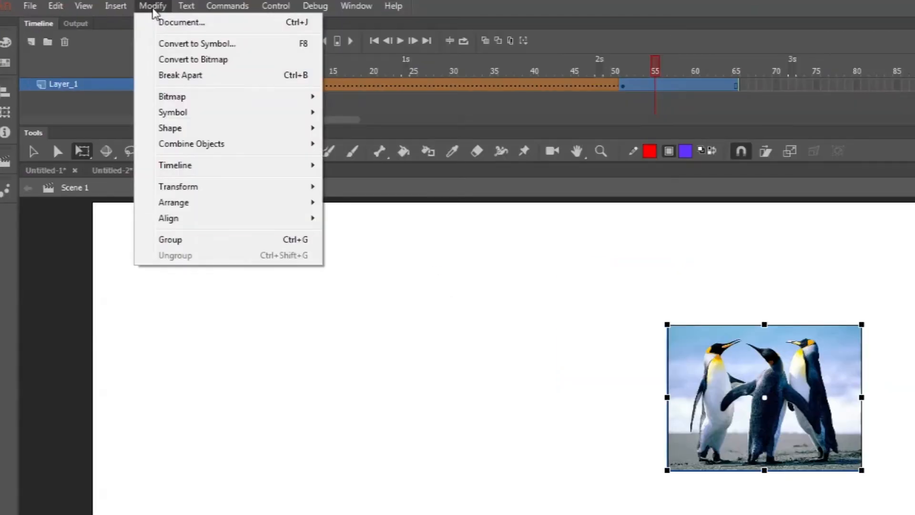
mouse_move(190, 99)
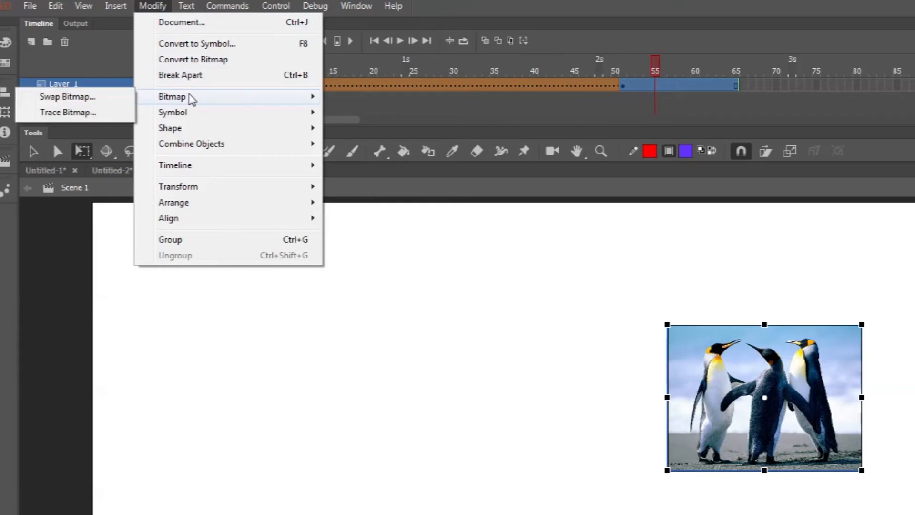
left_click(68, 112)
left_click_drag(670, 306, 655, 284)
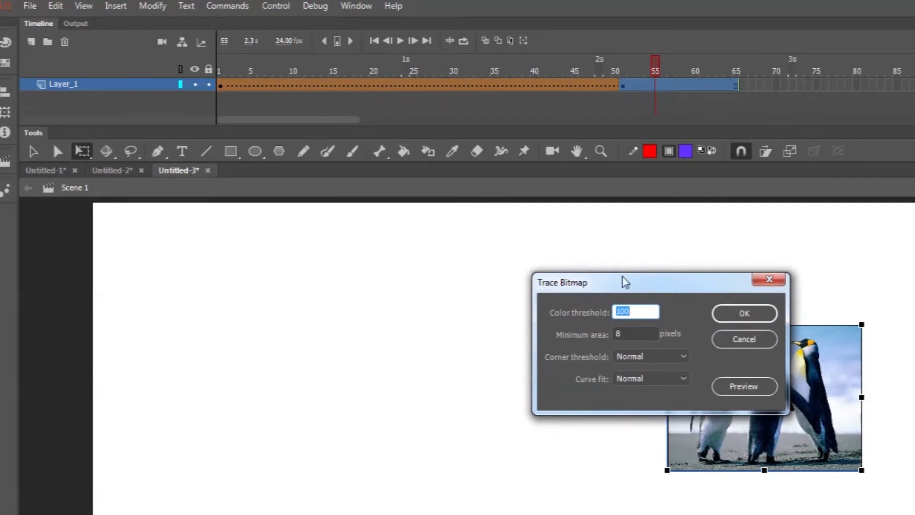
left_click(745, 319)
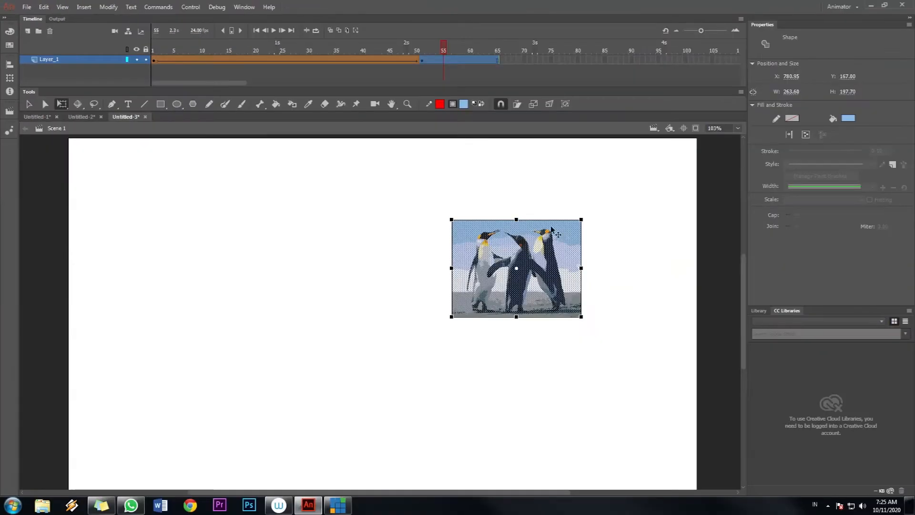
left_click(817, 286)
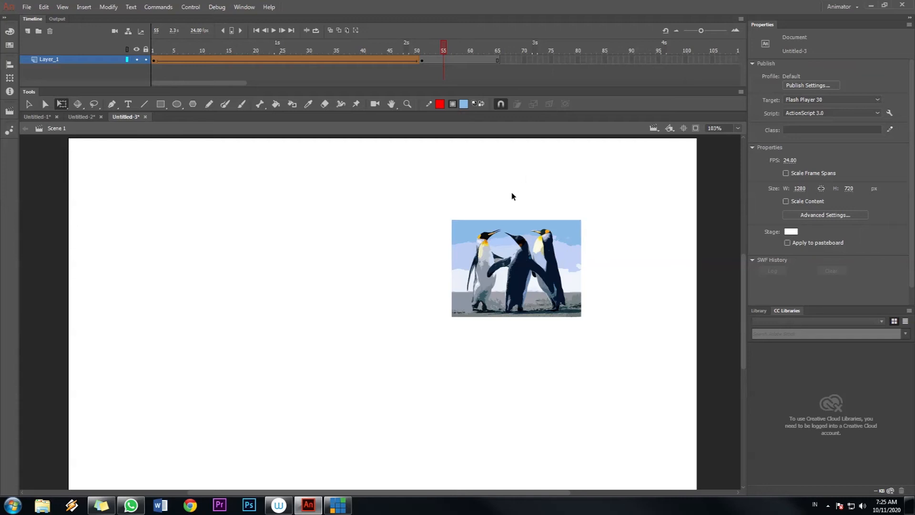
Compare the bean shape on frame 1 with the traced image at the tween's end, and play the animation from frame 1.
left_click(154, 47)
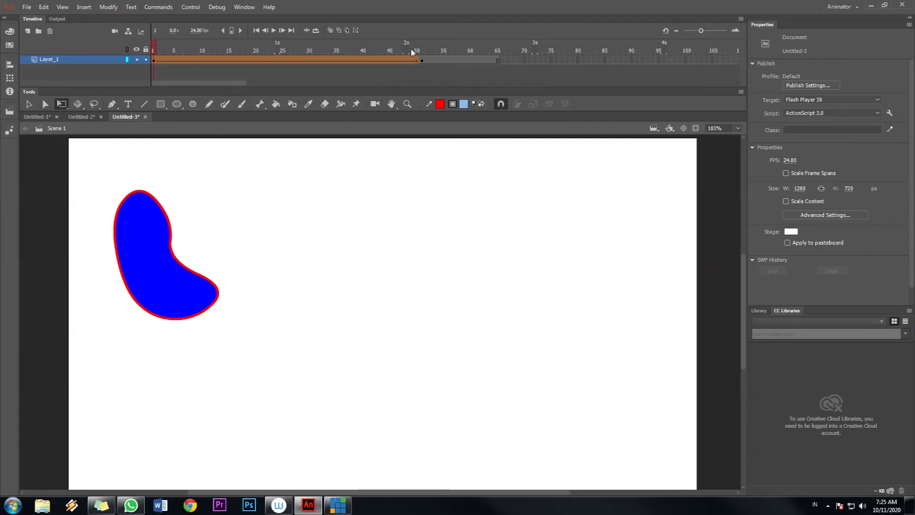
left_click(428, 49)
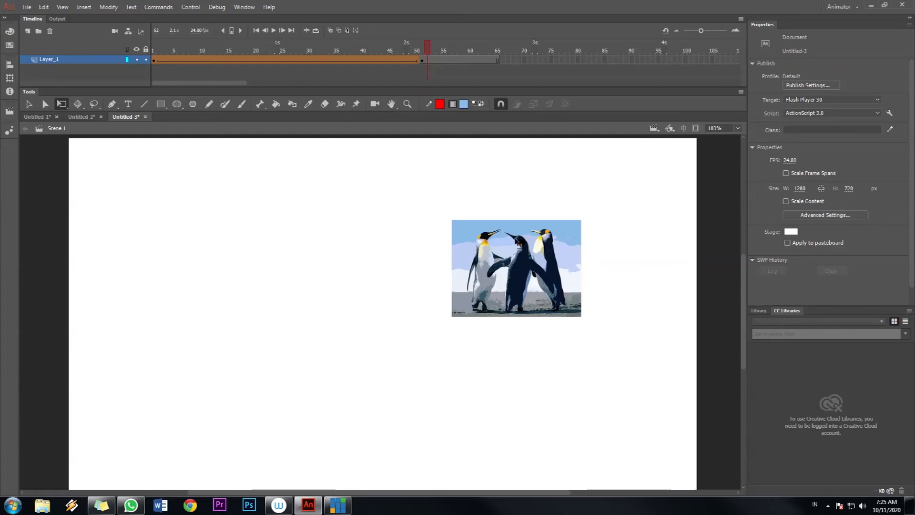
left_click(154, 50)
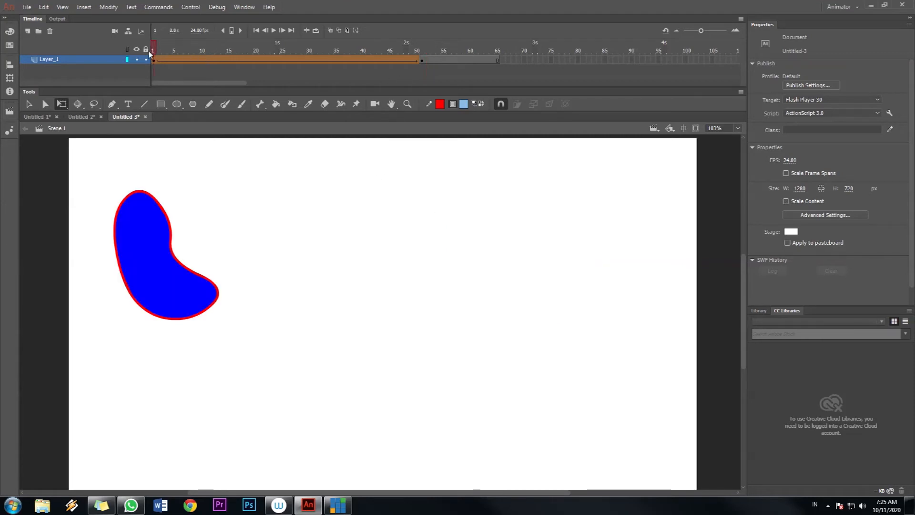
left_click(274, 32)
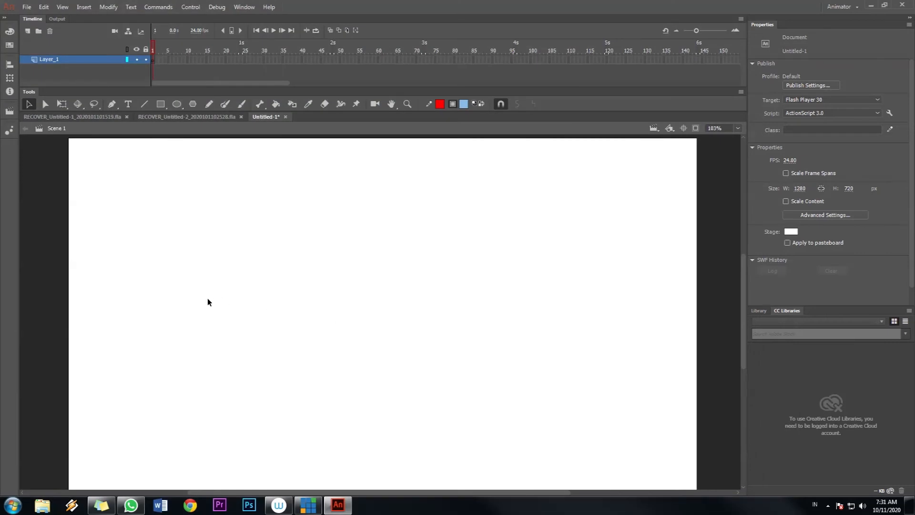
Draw a wide blue rectangle with a red stroke across the middle of the upper stage in the new document.
left_click(161, 105)
left_click(463, 105)
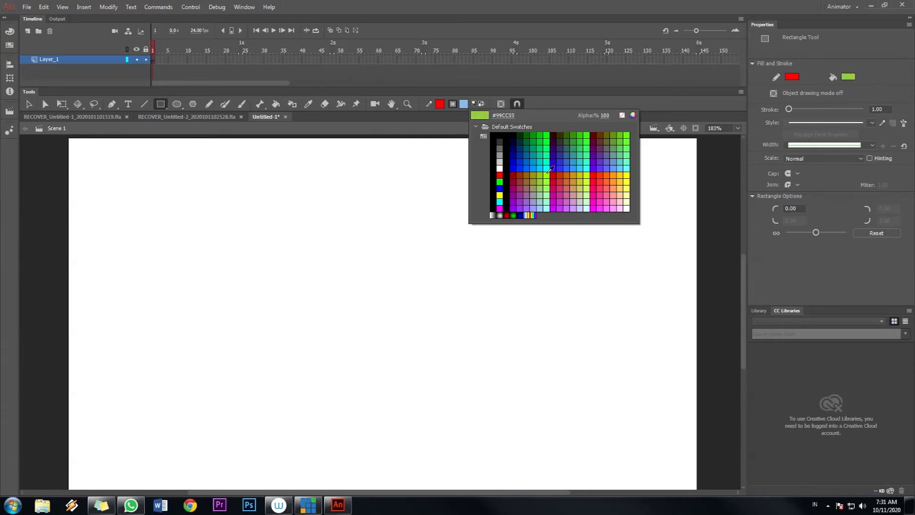
left_click(500, 189)
mouse_move(202, 209)
left_mouse_down()
mouse_move(487, 291)
mouse_move(577, 302)
left_mouse_up()
Add a new layer above the rectangle and draw a tall blue oval about 121 × 372 px crossing the rectangle's left part.
key("o")
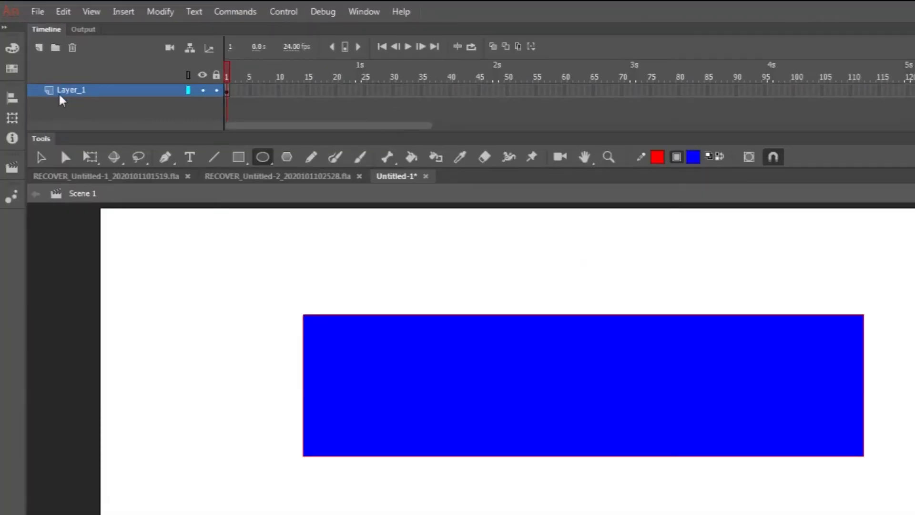
left_click(37, 48)
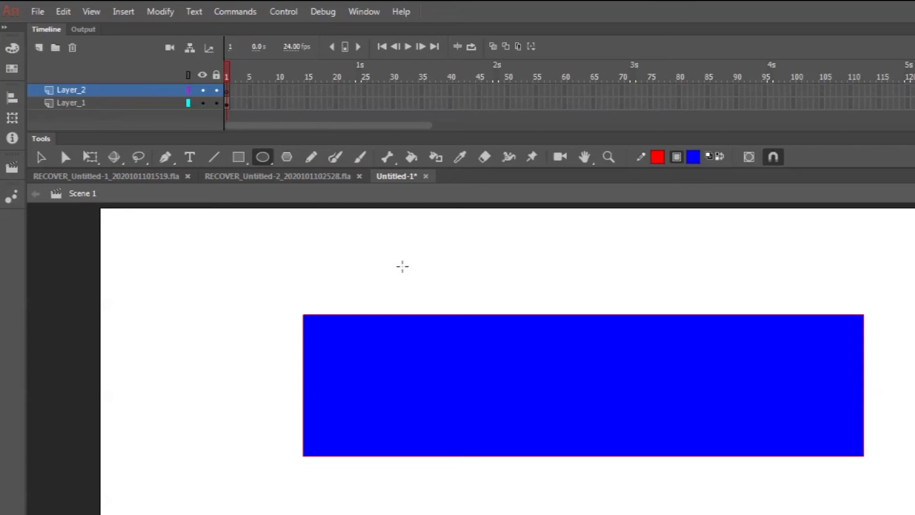
left_click_drag(393, 266, 479, 514)
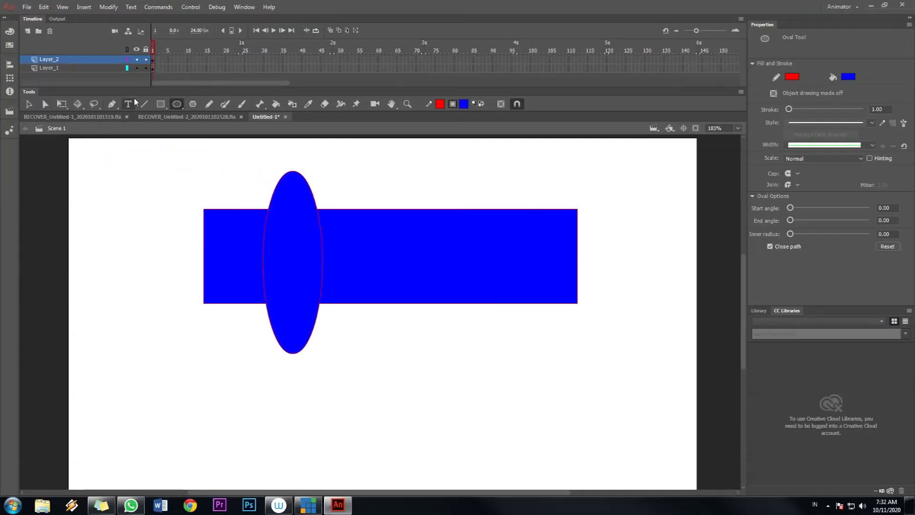
Change the oval's fill color to red.
left_click(28, 104)
left_click(302, 244)
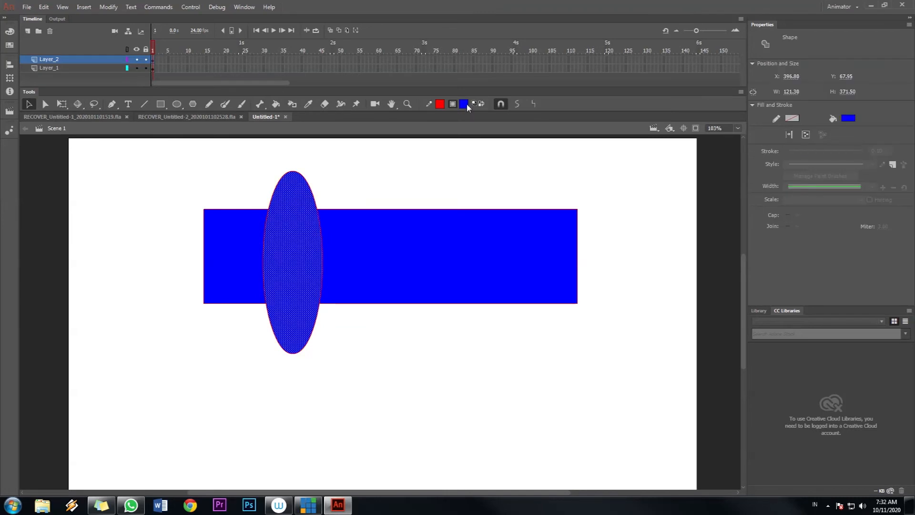
left_click(465, 104)
left_click(592, 175)
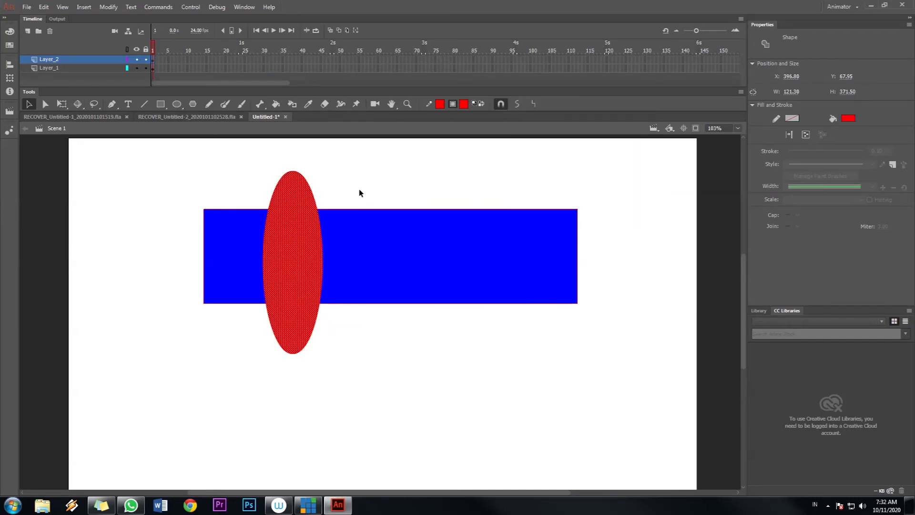
left_click(273, 182)
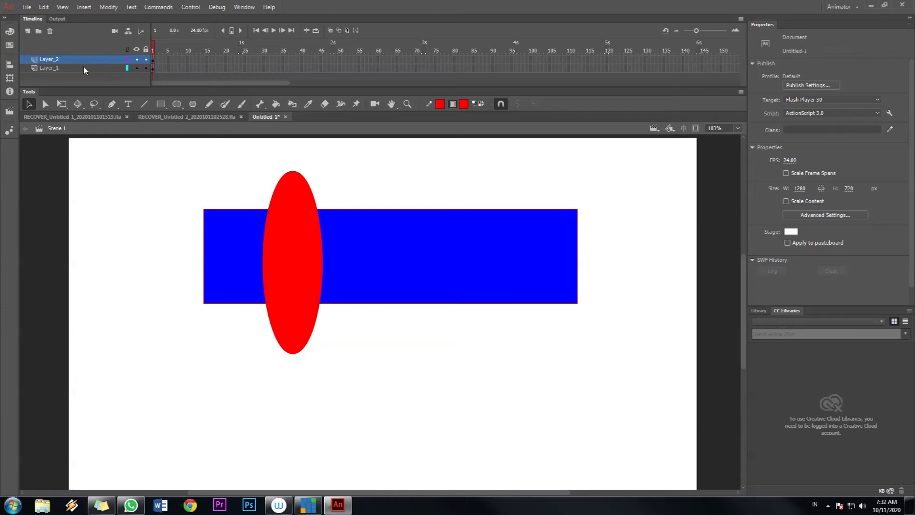
Toggle the oval layer's visibility off and on, and turn that layer into a mask over the rectangle's layer.
left_click(137, 59)
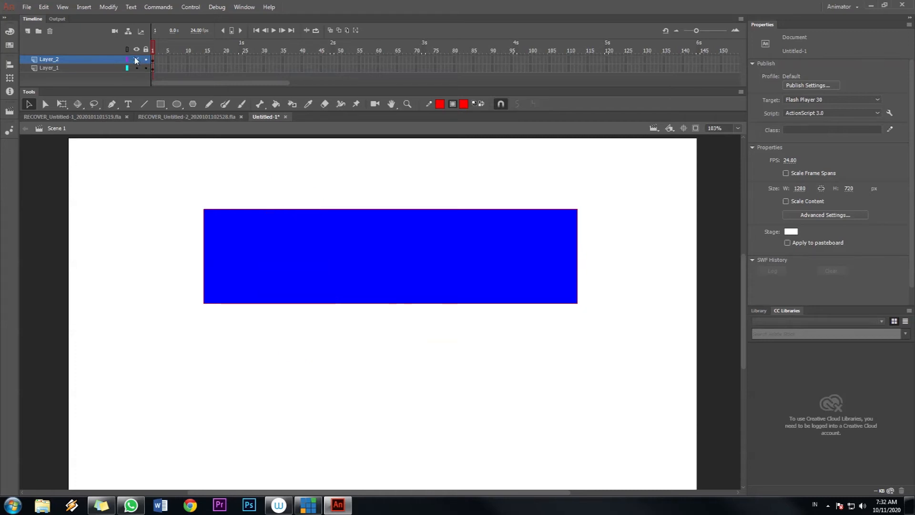
left_click(137, 60)
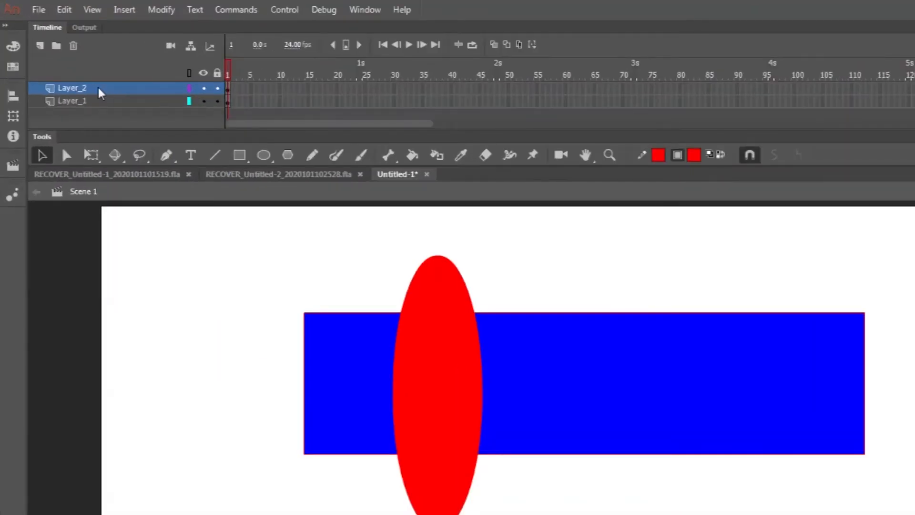
right_click(67, 59)
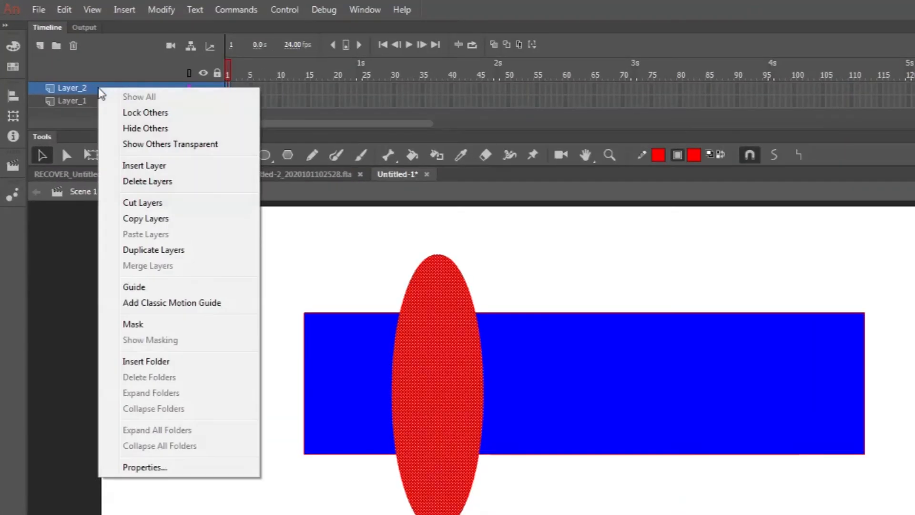
left_click(133, 325)
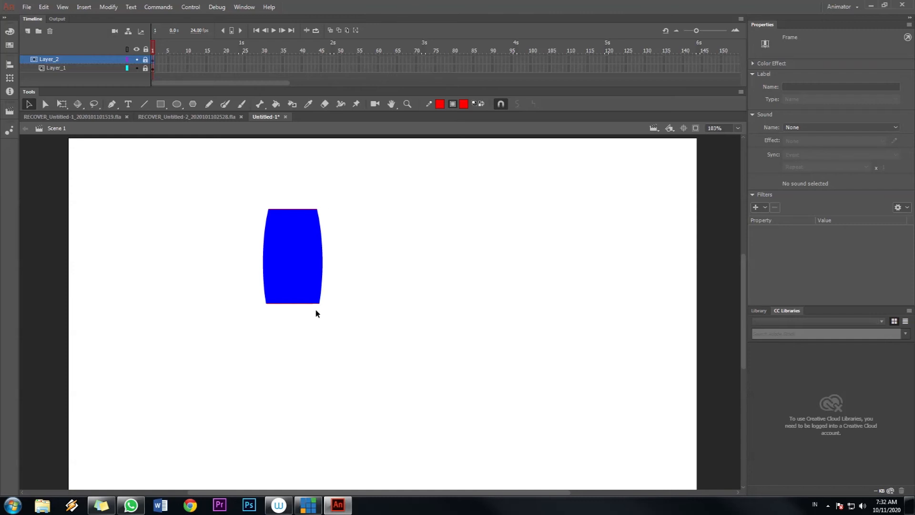
Remove the mask setting from the oval's layer and unlock both layers.
right_click(87, 62)
left_click(112, 217)
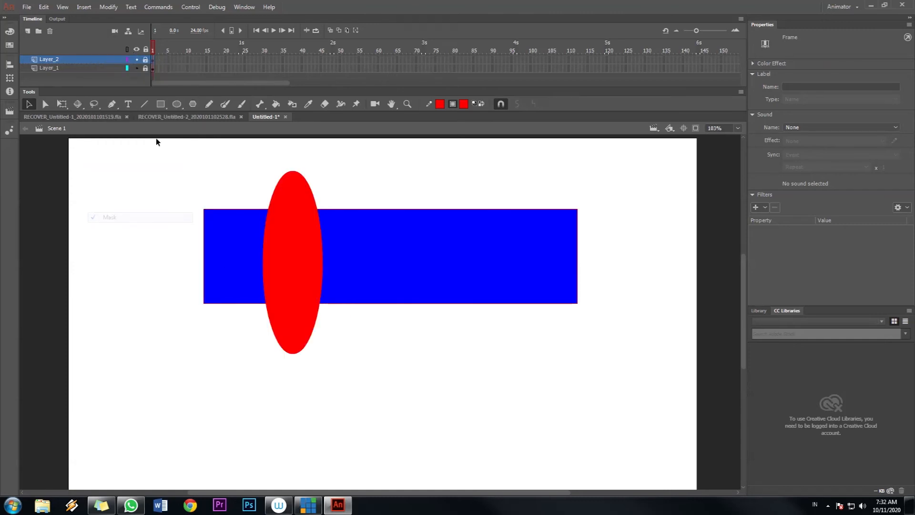
left_click(146, 59)
left_click(145, 68)
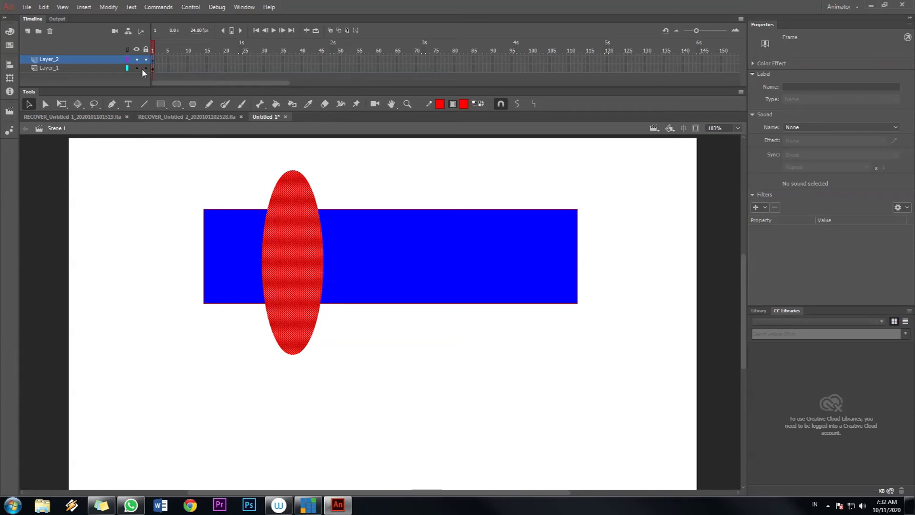
Extend both the oval and rectangle layers to frame 30 by inserting frames.
left_click_drag(264, 57, 265, 76)
left_click(263, 68)
right_click(264, 67)
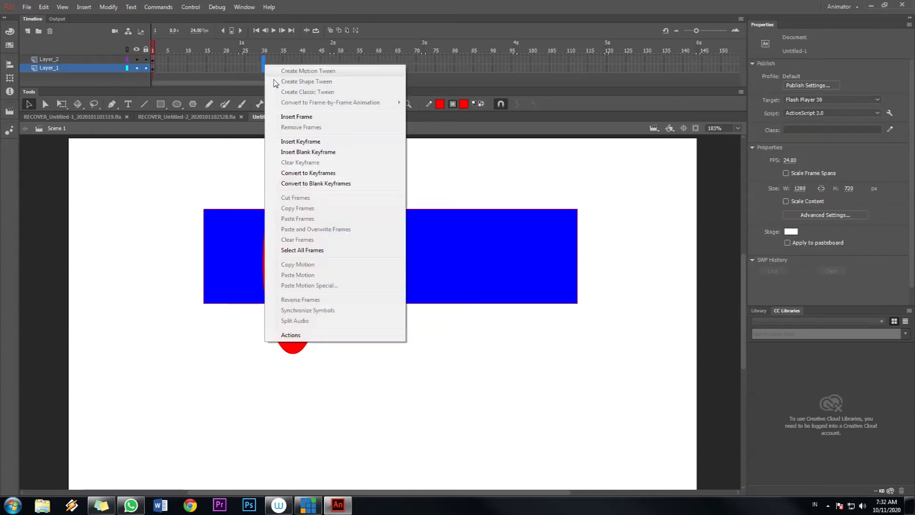
left_click(294, 117)
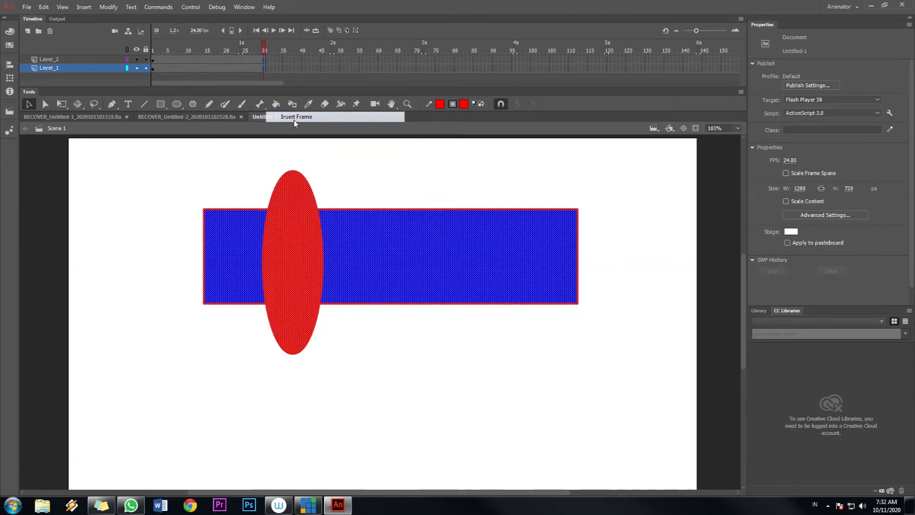
Create a classic tween on the oval's layer.
left_click(88, 60)
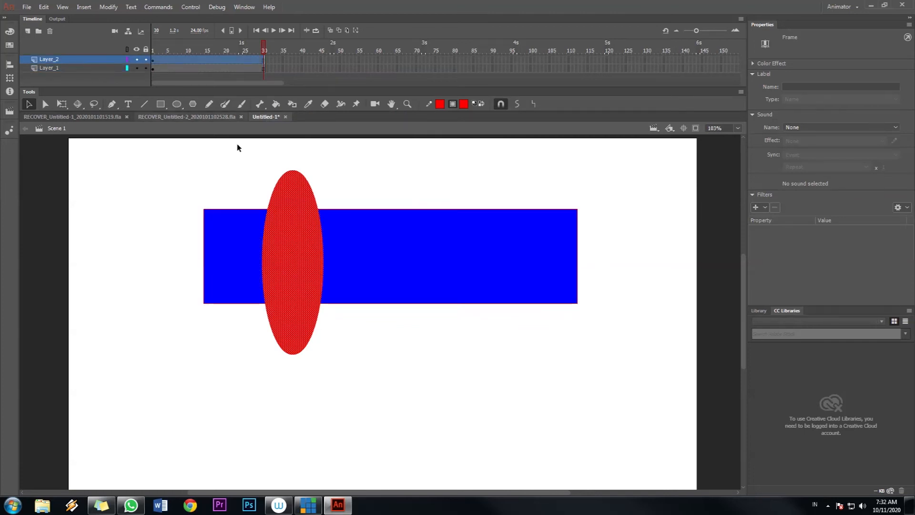
right_click(185, 62)
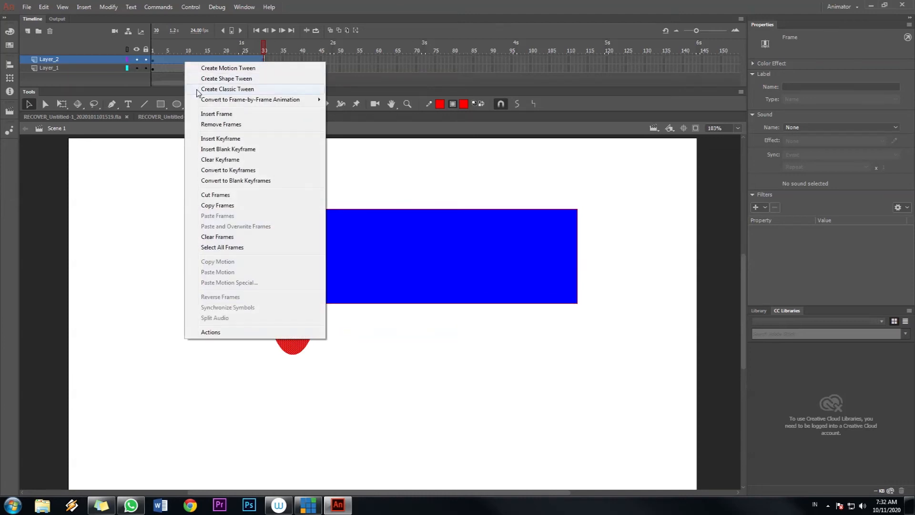
left_click(198, 90)
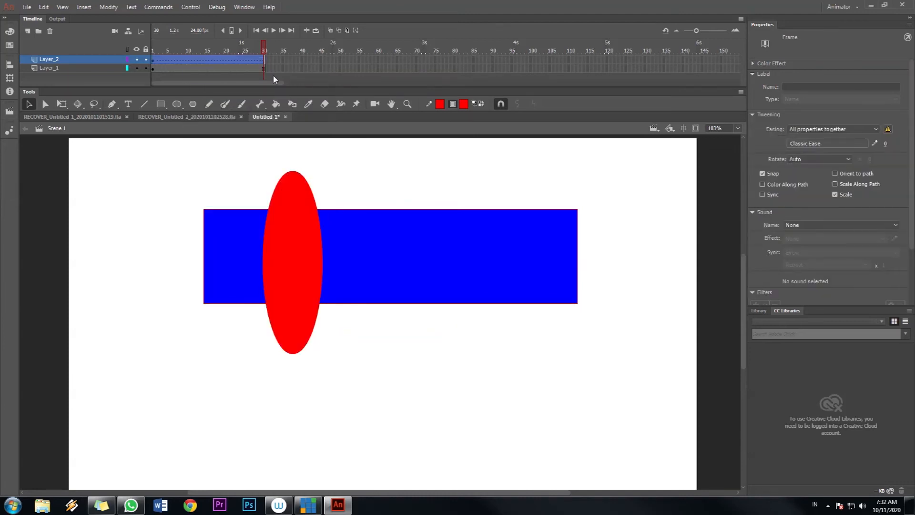
Insert a keyframe at frame 10 of the oval's layer and move the oval to the rectangle's right end, at about X 940.
left_click(187, 60)
right_click(186, 60)
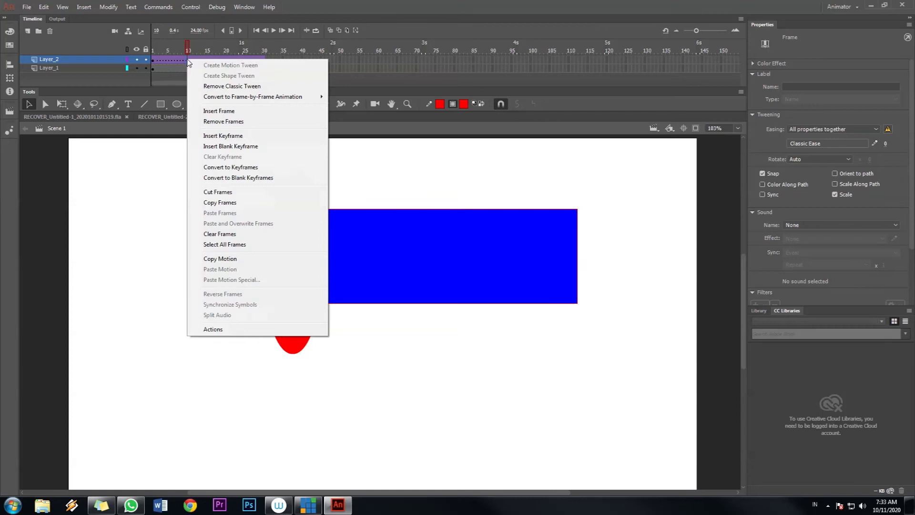
left_click(212, 135)
left_click_drag(295, 212, 532, 213)
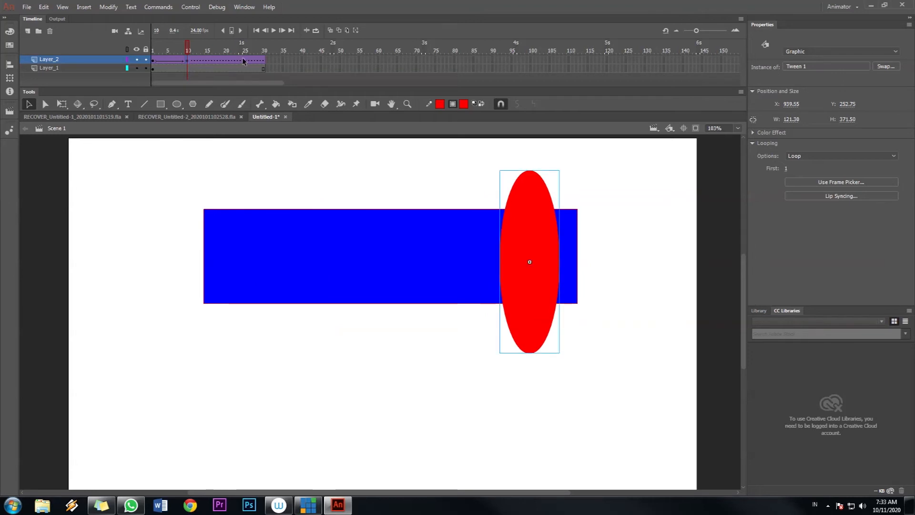
Insert a frame 30 keyframe with the oval moved to the rectangle's left end, about X 375, and play the animation from frame 1.
left_click(262, 59)
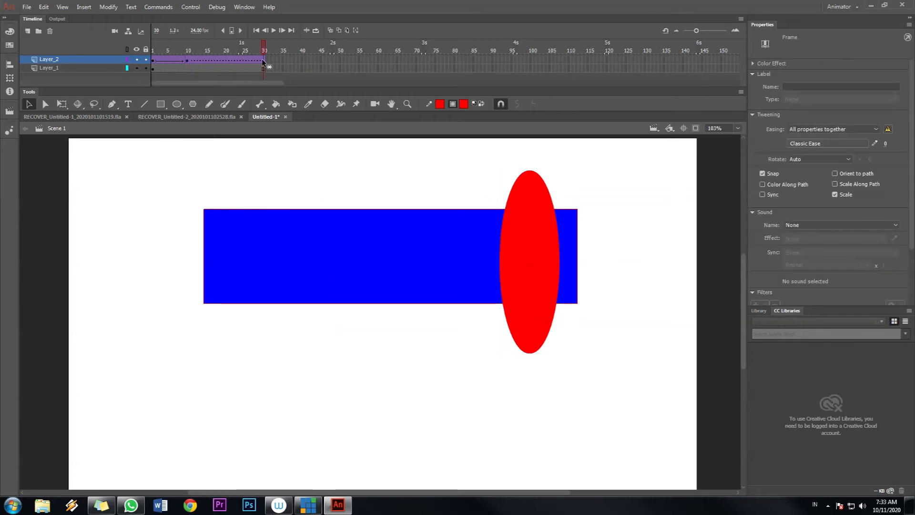
right_click(261, 59)
left_click(295, 137)
left_click_drag(538, 229, 261, 218)
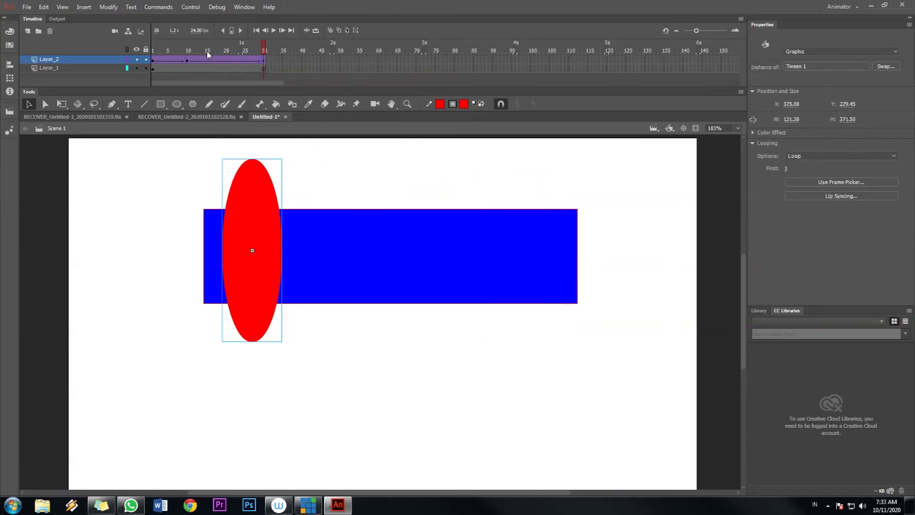
left_click_drag(207, 51, 135, 54)
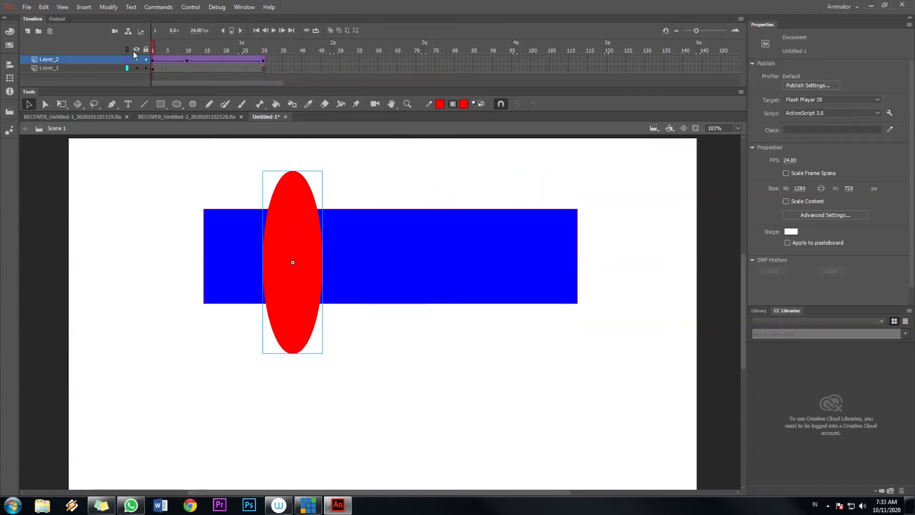
left_click(275, 30)
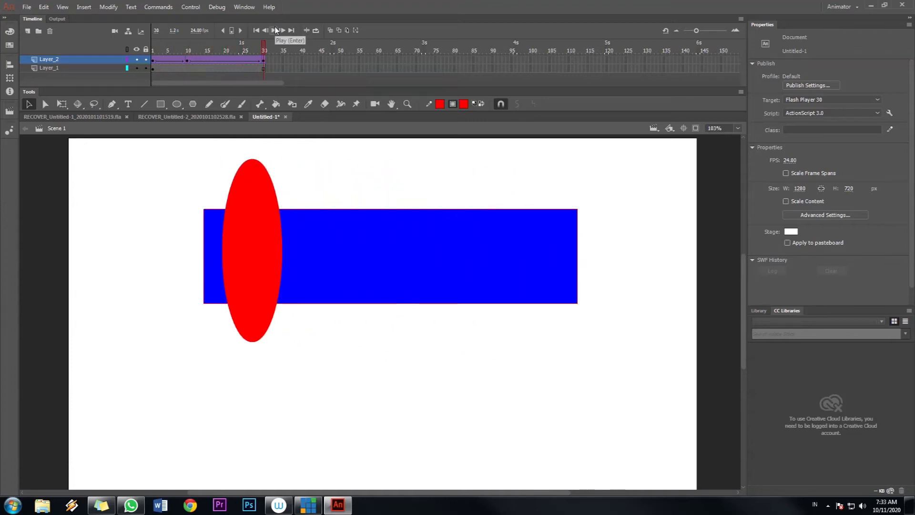
Turn the animated oval's layer into a mask over the rectangle's layer and play the masked animation.
left_click(83, 61)
right_click(82, 61)
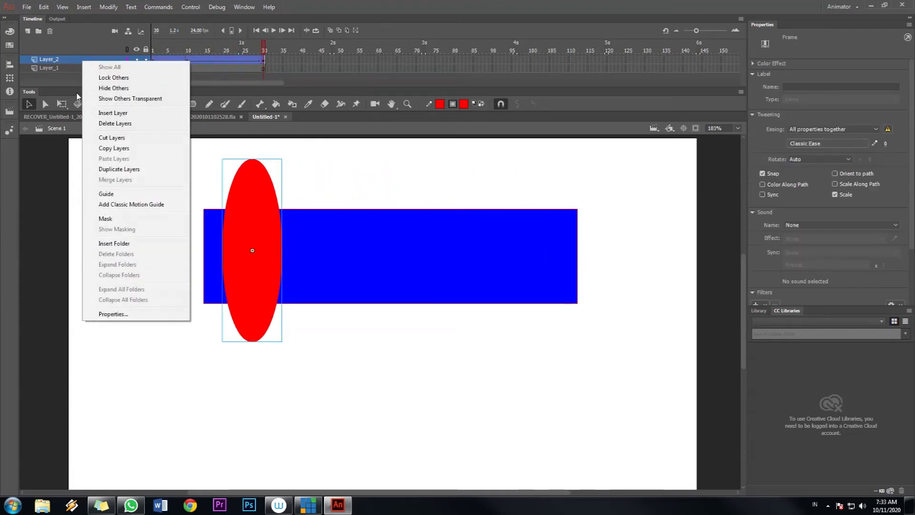
left_click(106, 218)
left_click(274, 31)
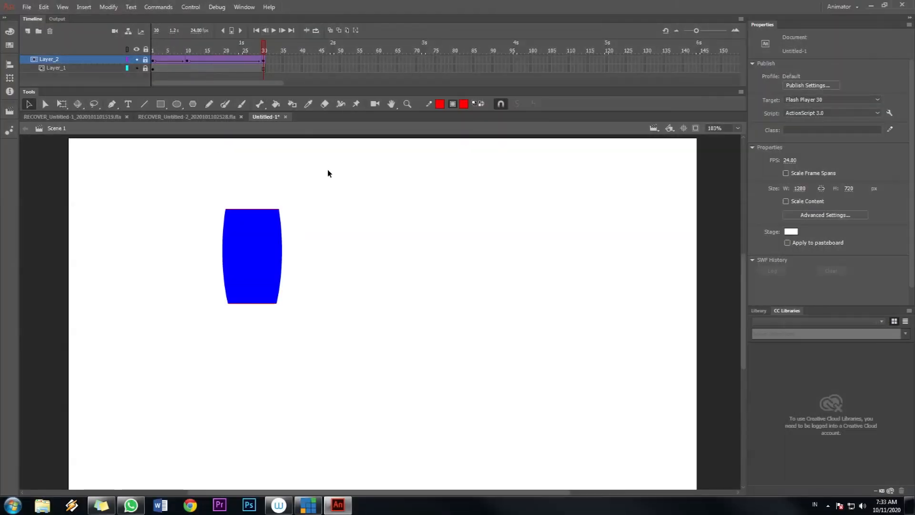
Create a new document and add the red text "tulisan" in Arial Black, 150 pt, around the middle of the stage.
left_click(26, 7)
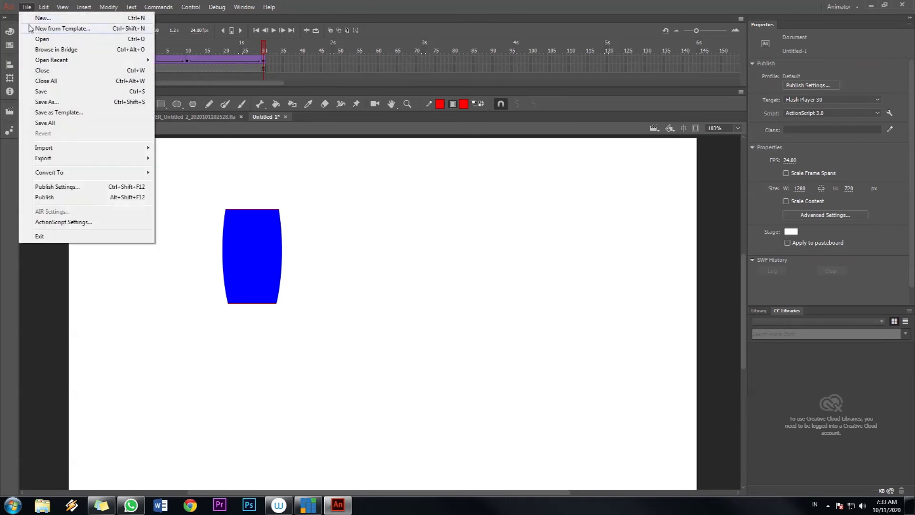
left_click(32, 18)
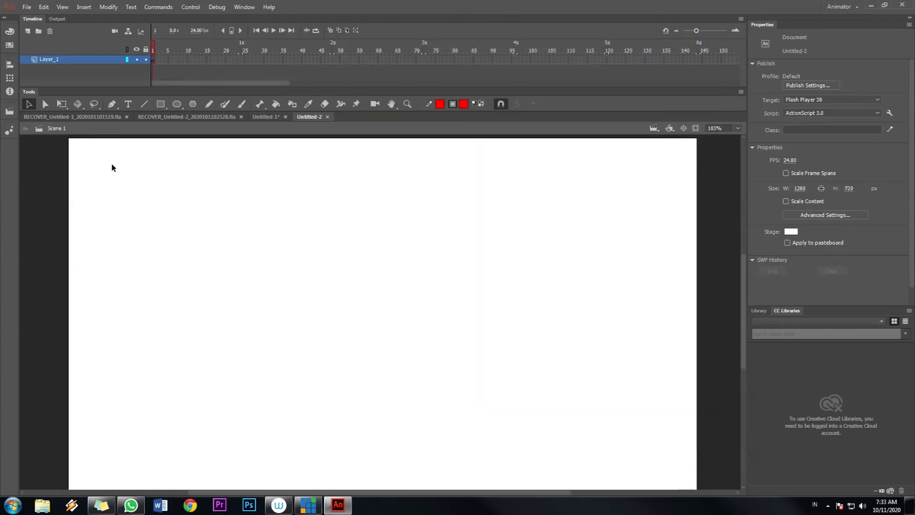
left_click(131, 109)
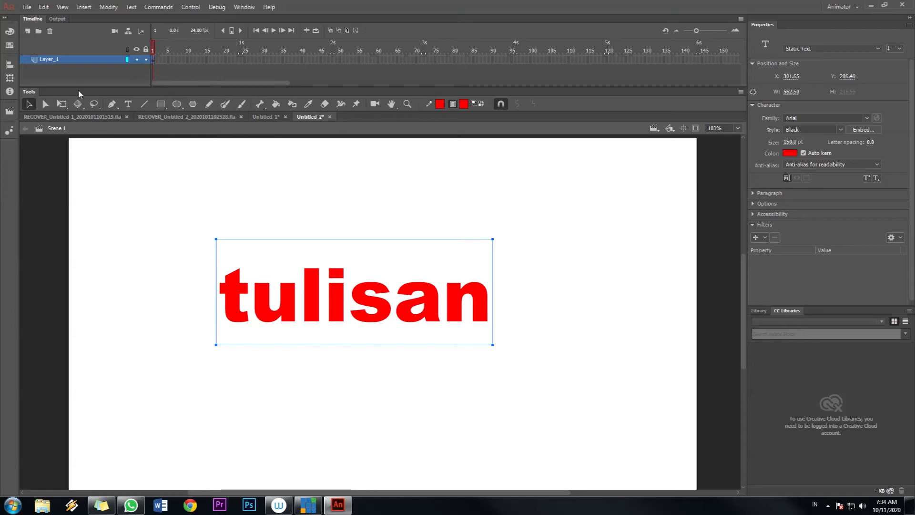
Add a new layer above the text and paste a copy of the text layer's frame 1 into it.
left_click(25, 28)
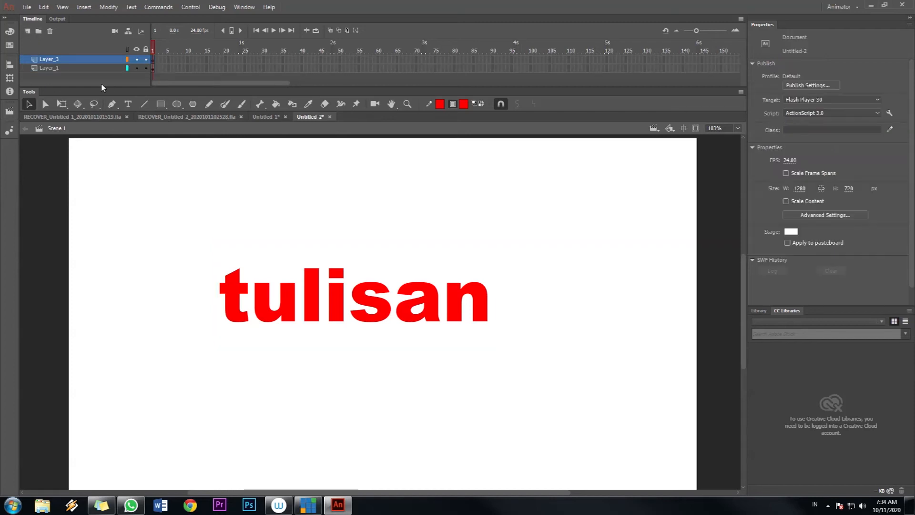
left_click(152, 68)
right_click(152, 68)
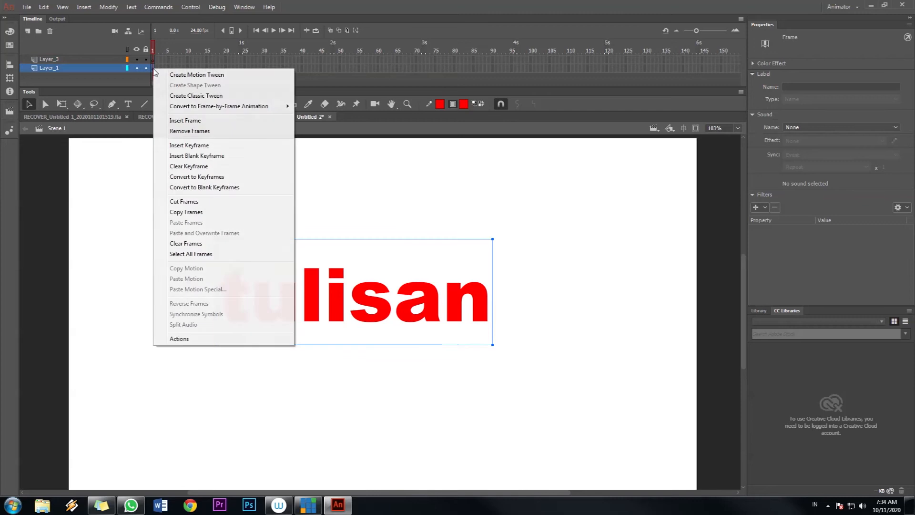
left_click(180, 212)
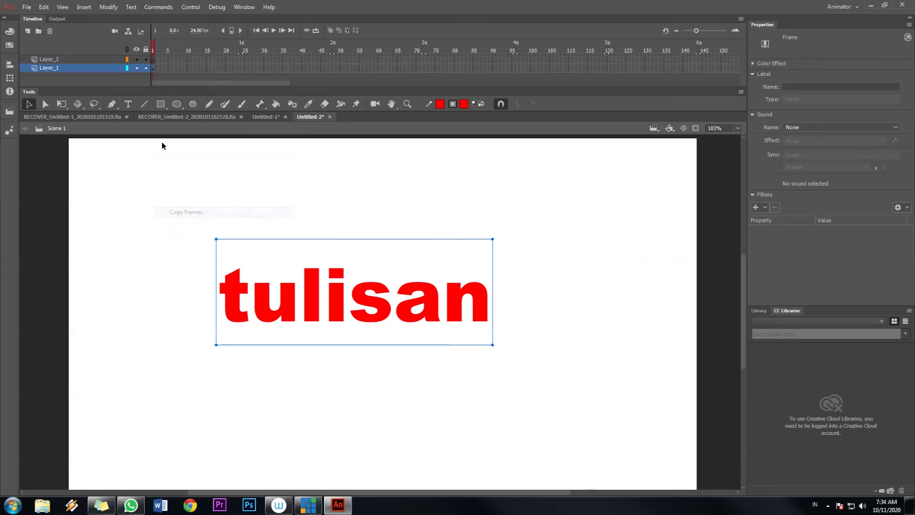
right_click(152, 59)
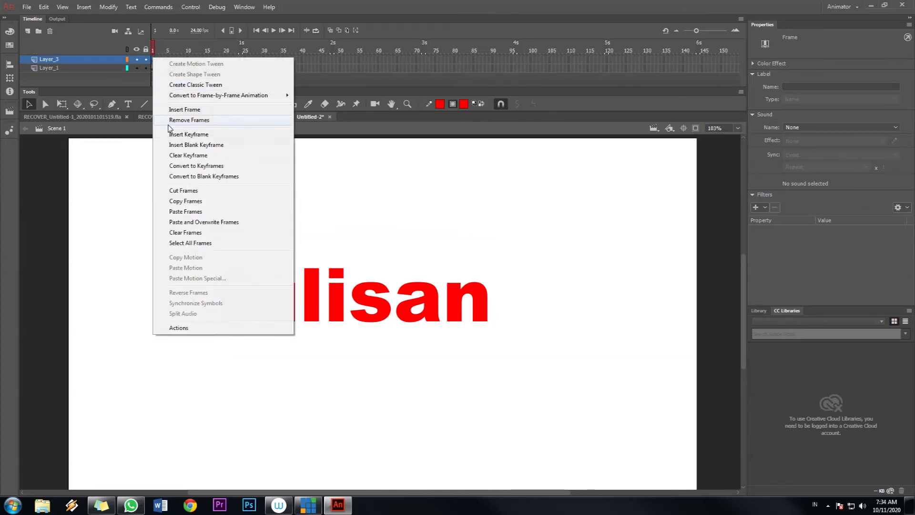
left_click(174, 212)
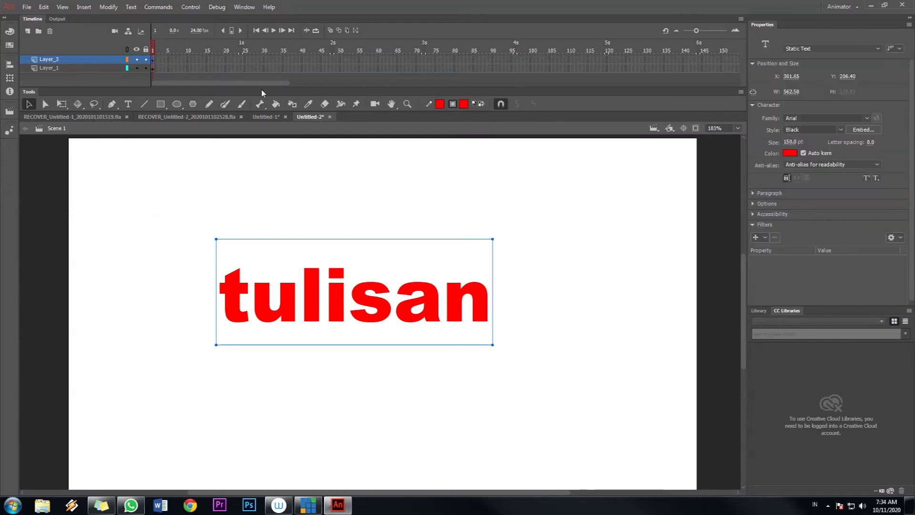
Change the color of the text copy on the upper layer to yellow.
left_click(464, 104)
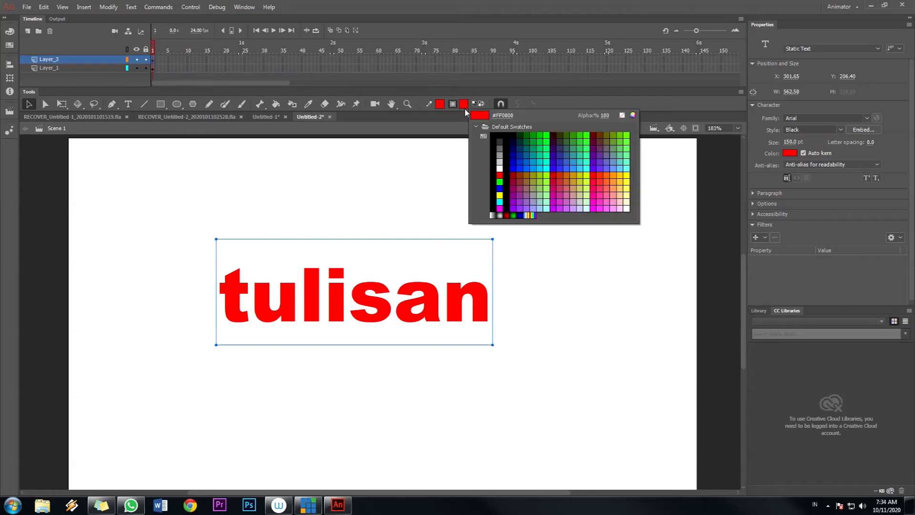
left_click(499, 195)
left_click(84, 68)
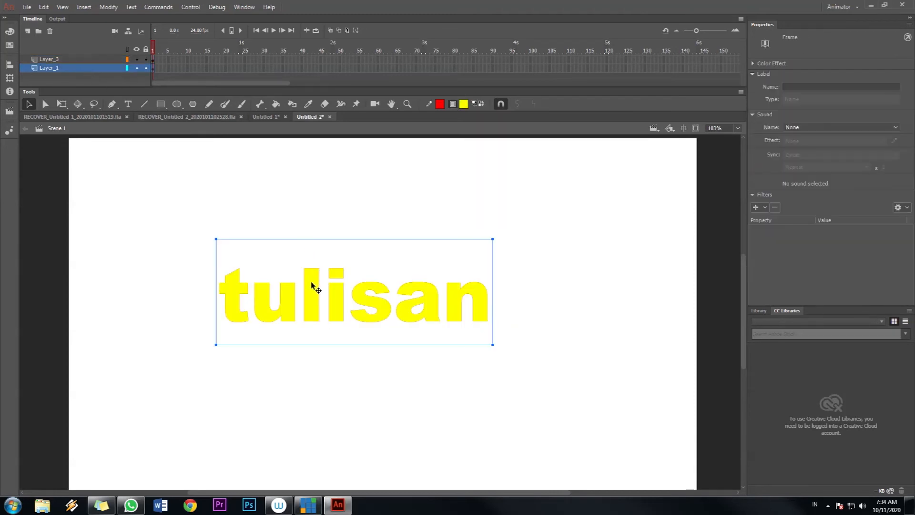
left_click(81, 59)
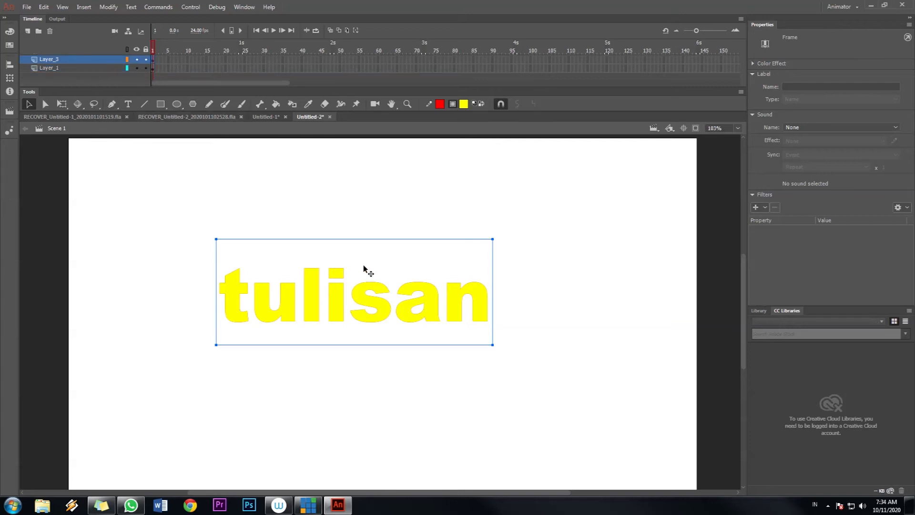
left_click_drag(366, 279, 412, 269)
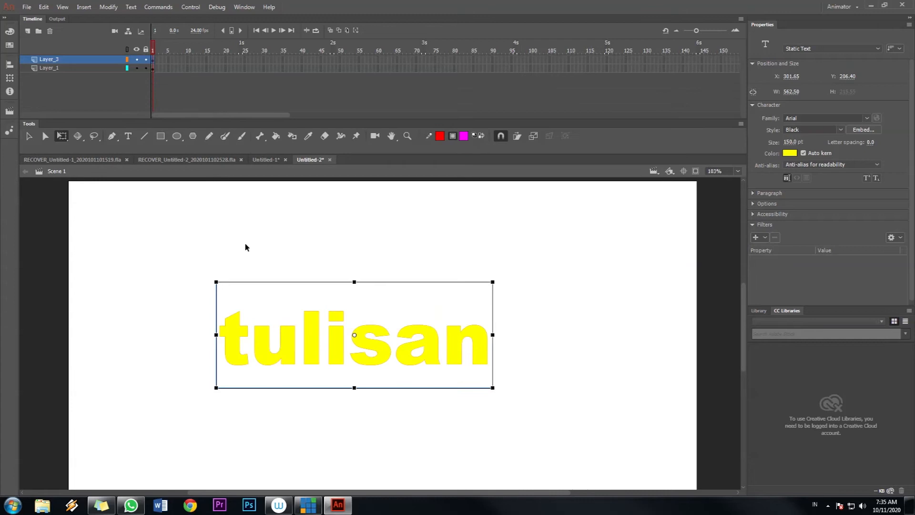
left_click(171, 184)
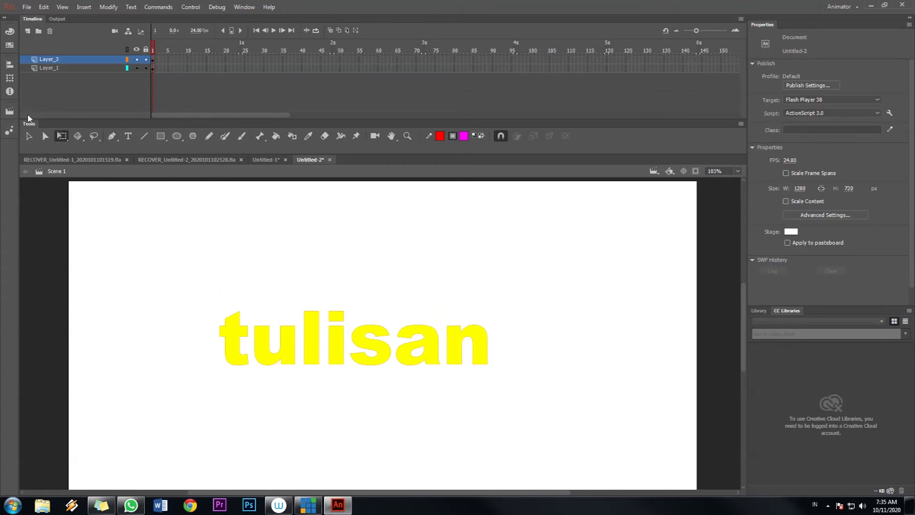
Add a new top layer and draw a narrow, tall magenta rectangle with a red stroke just left of the text.
left_click(28, 31)
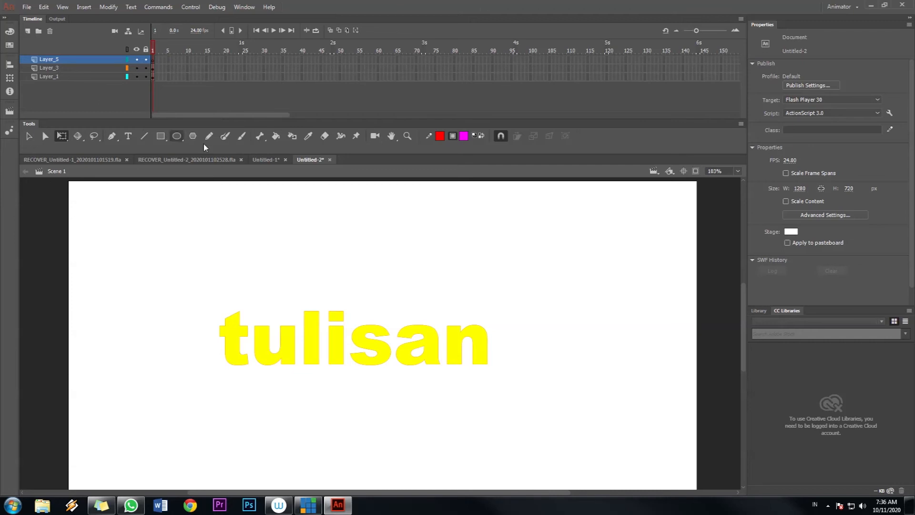
left_click(161, 137)
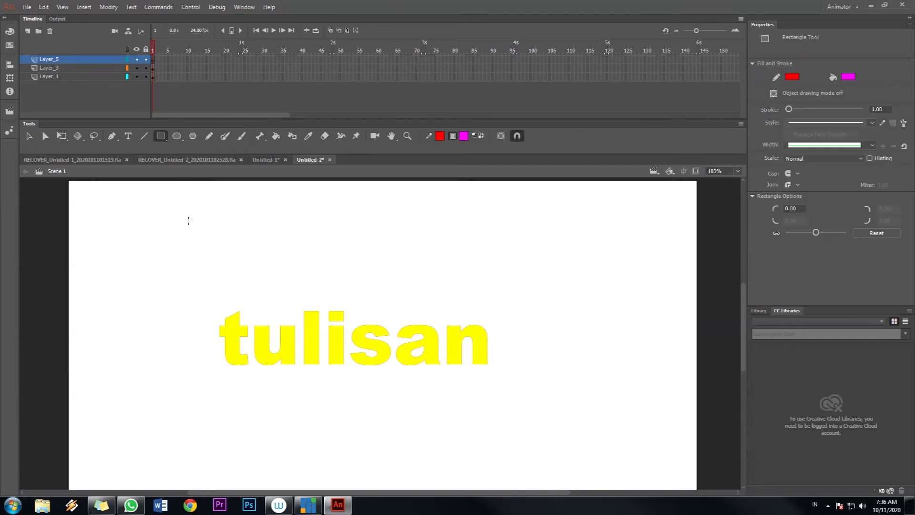
left_click_drag(190, 259, 207, 391)
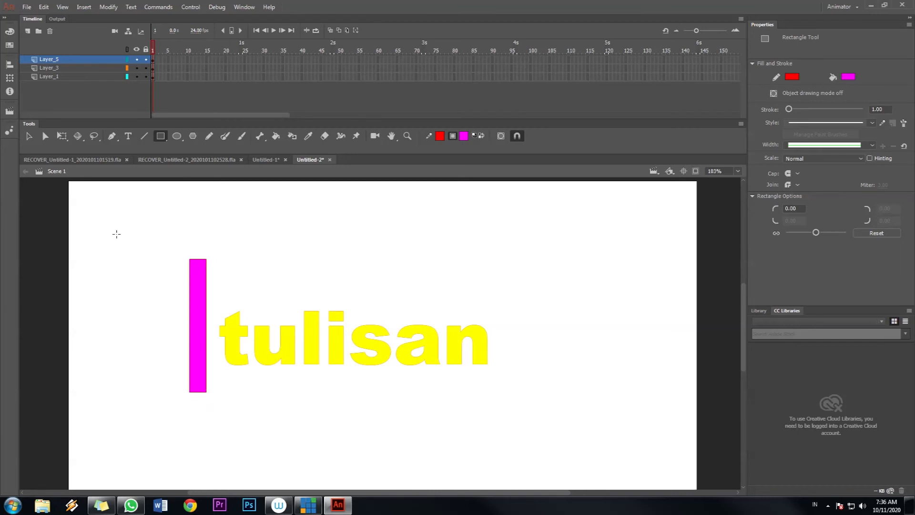
Tilt the magenta rectangle slightly counterclockwise and move it so its lower end overlaps the first letter of the text.
left_click(30, 137)
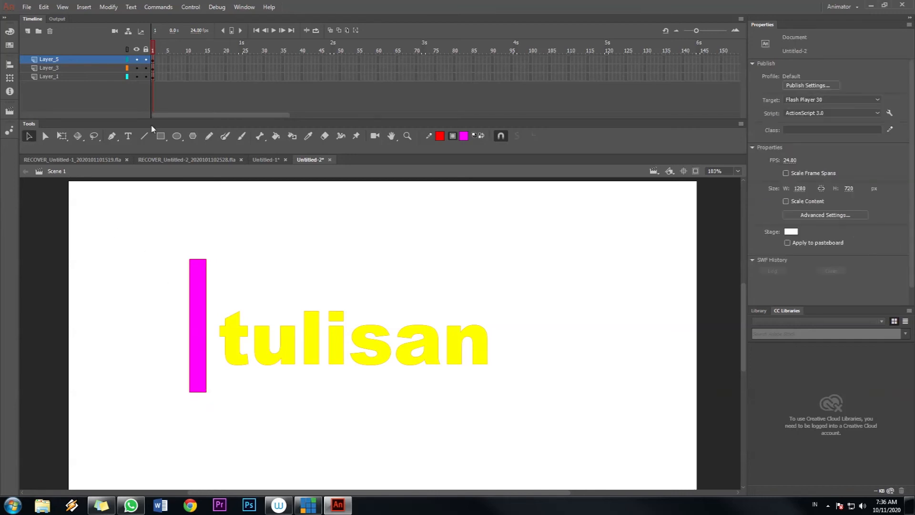
left_click(153, 59)
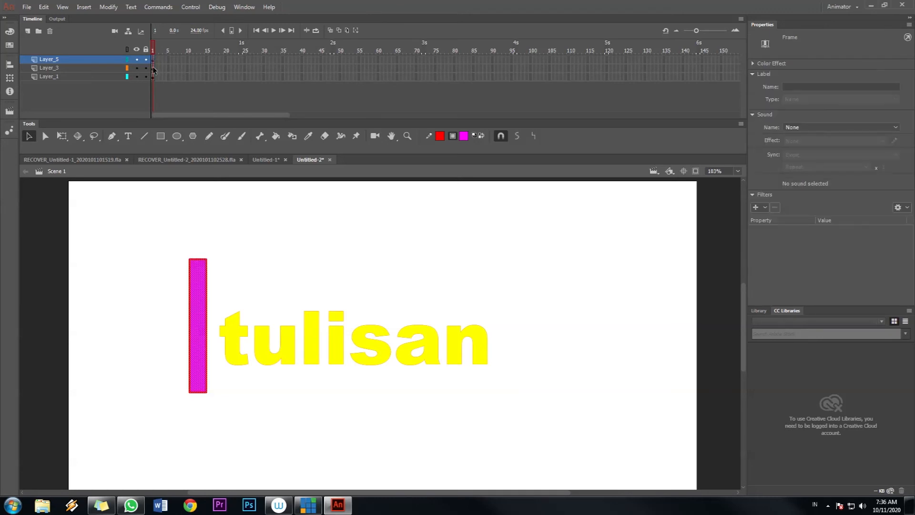
left_click(62, 135)
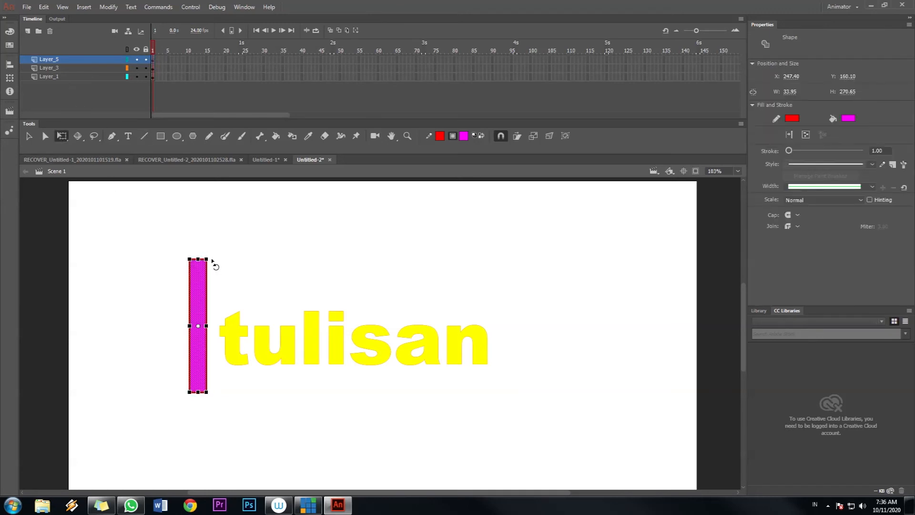
left_click_drag(210, 262, 193, 254)
left_click_drag(190, 288, 199, 302)
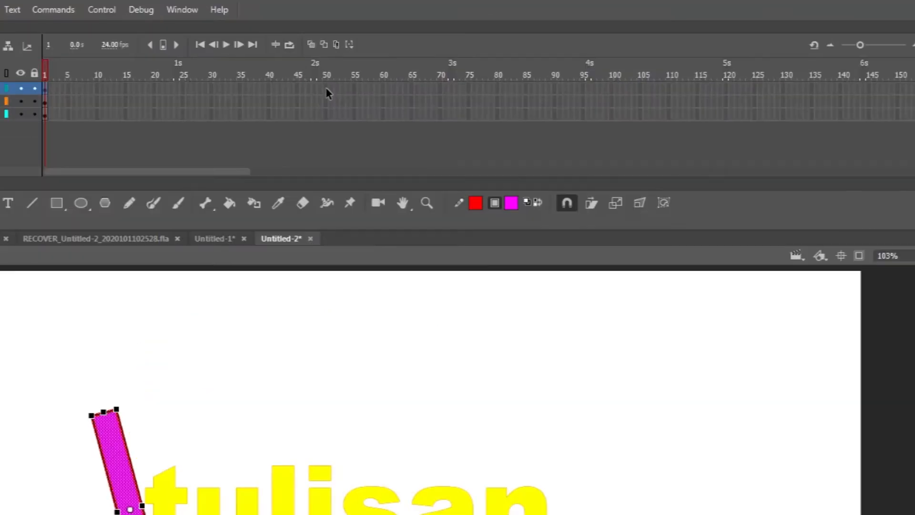
left_click_drag(327, 90, 329, 101)
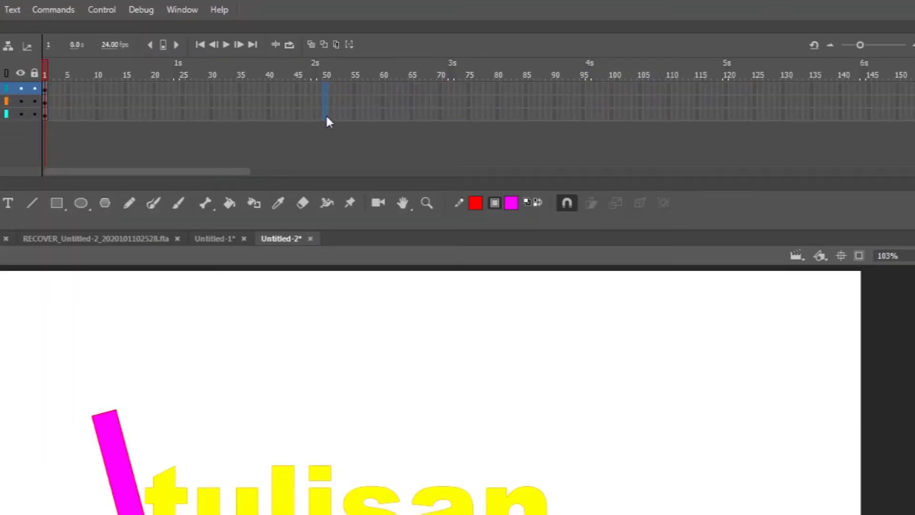
left_click(326, 118)
left_click(351, 118)
key("F6")
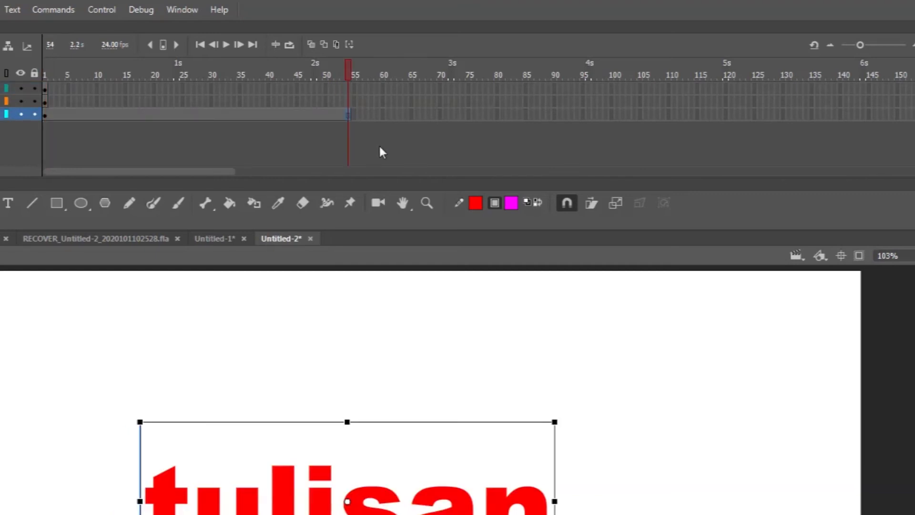
key("ctrl+z")
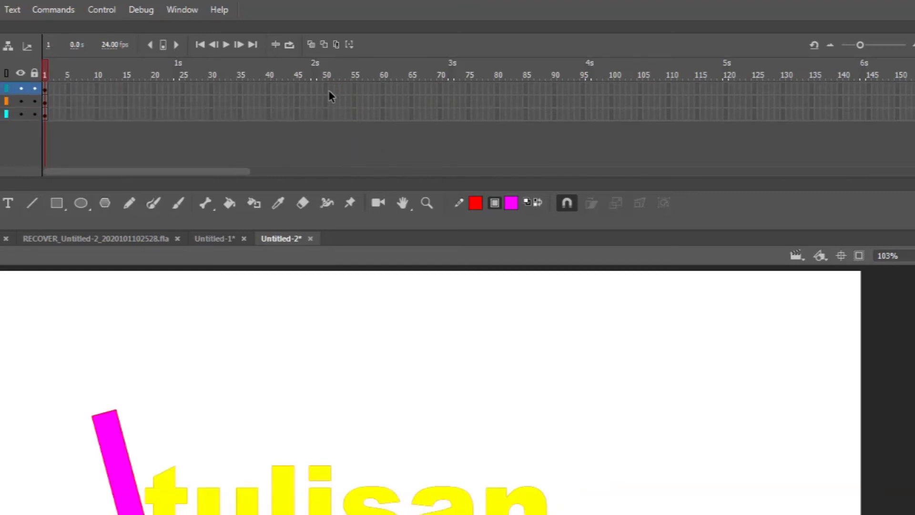
Extend all three layers to frame 50 and create a classic tween on the rectangle's layer.
left_click(325, 118)
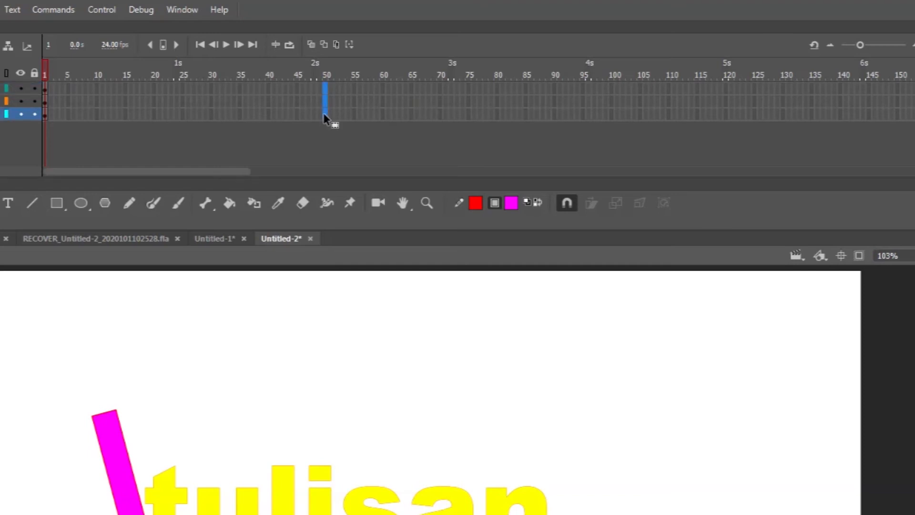
right_click(324, 113)
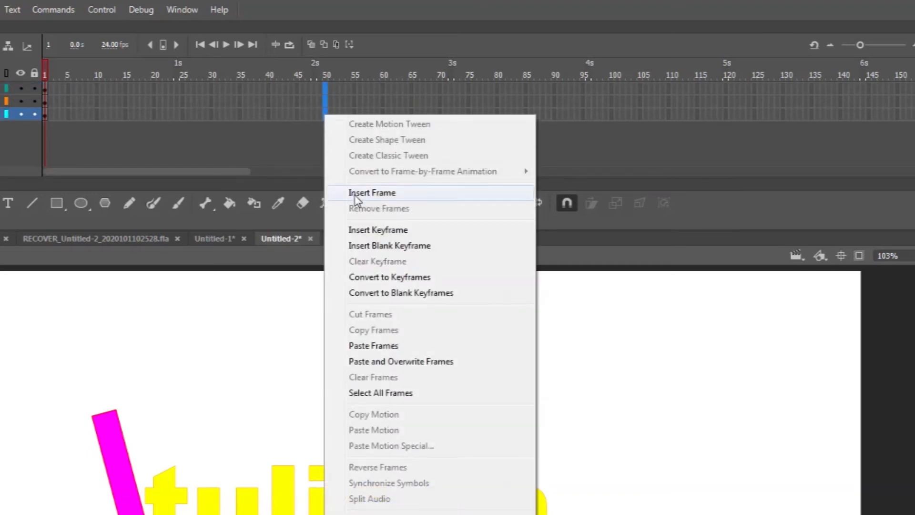
left_click(380, 193)
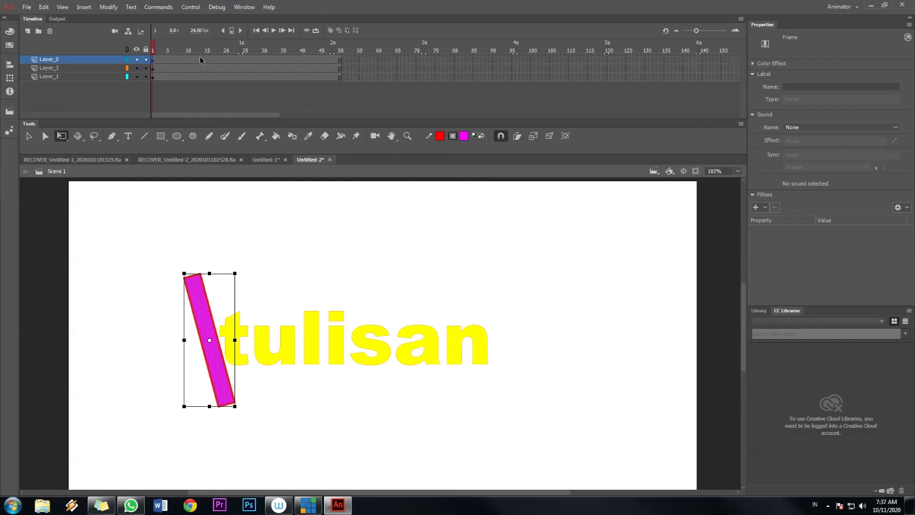
right_click(200, 58)
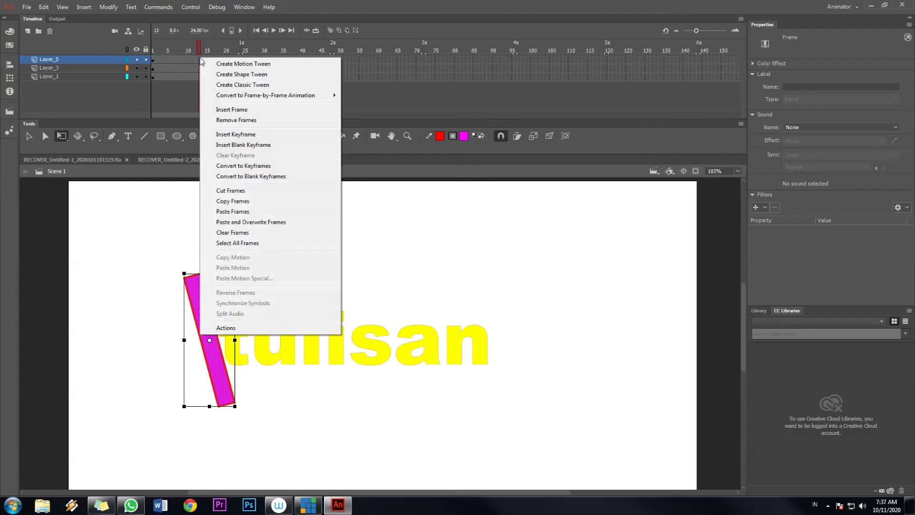
left_click(224, 86)
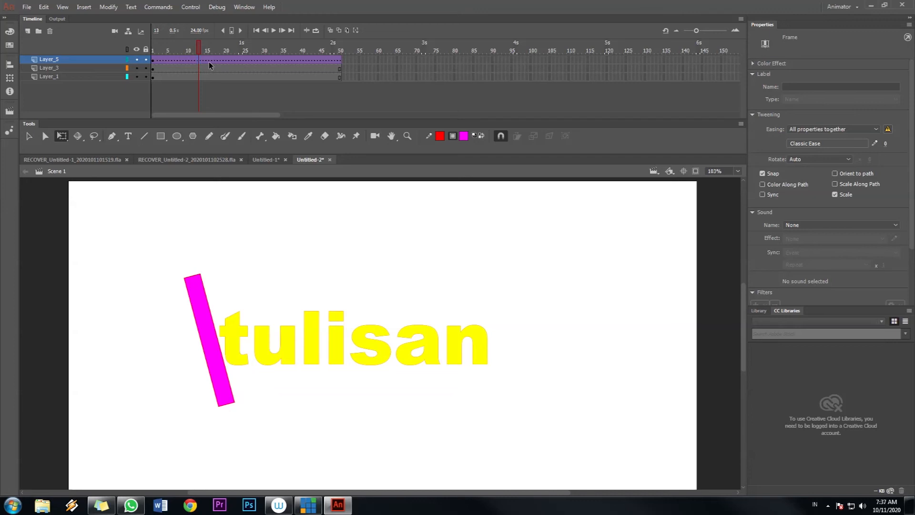
Insert a keyframe at frame 25 on the rectangle's layer and move the rectangle horizontally to the right end of the text.
left_click(245, 61)
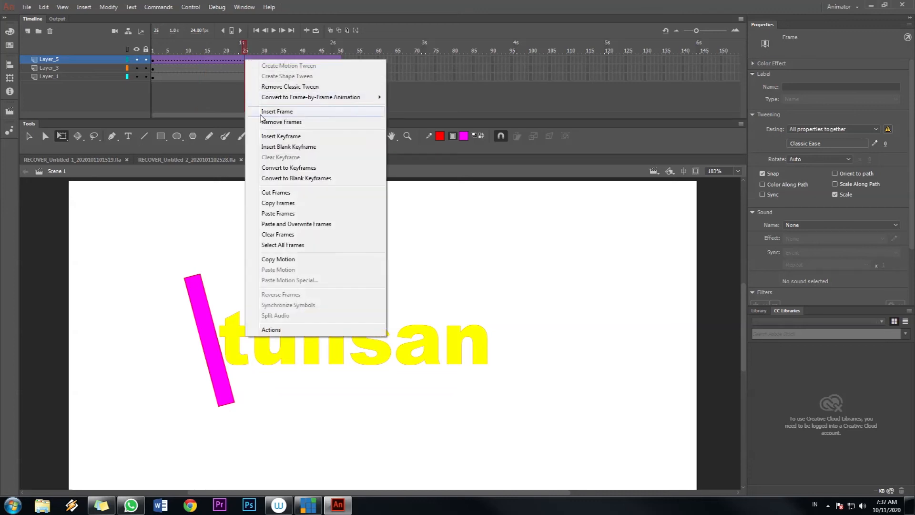
left_click(276, 137)
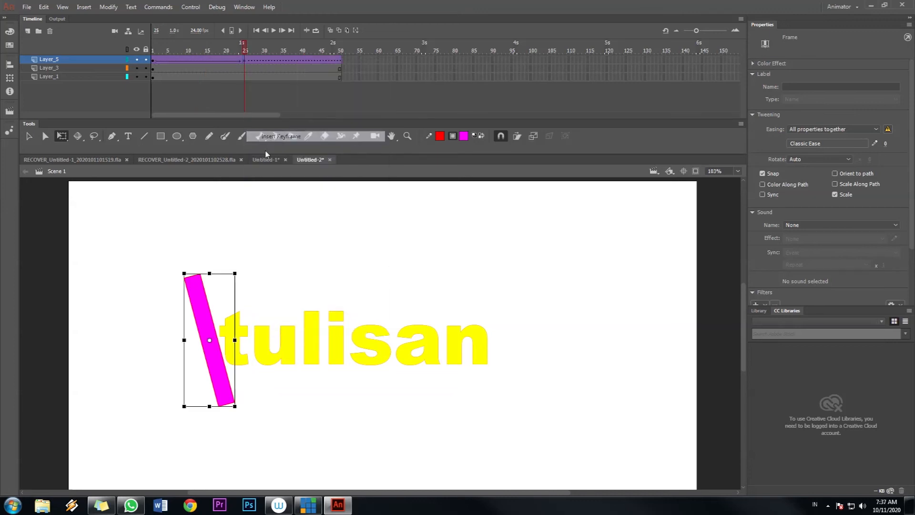
left_click_drag(205, 313, 508, 312)
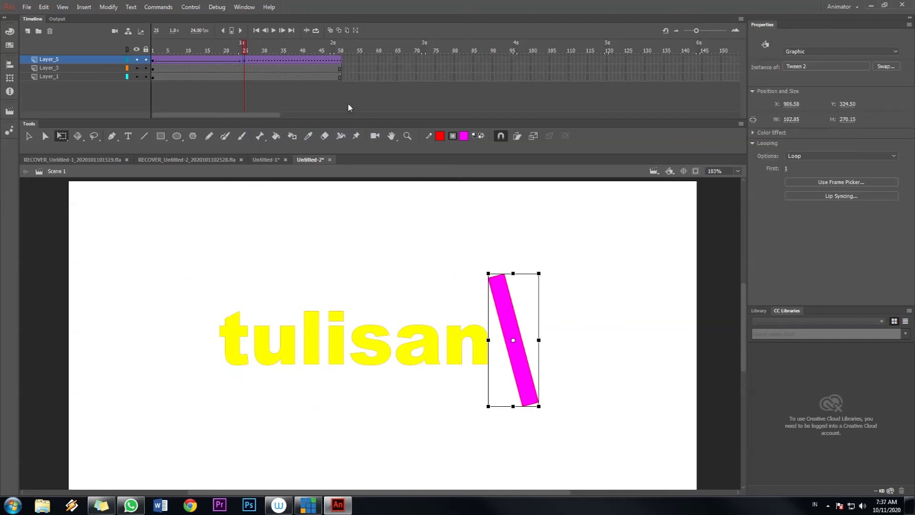
Insert a keyframe at frame 50 on the rectangle's layer and move the rectangle back to just left of the text.
right_click(340, 60)
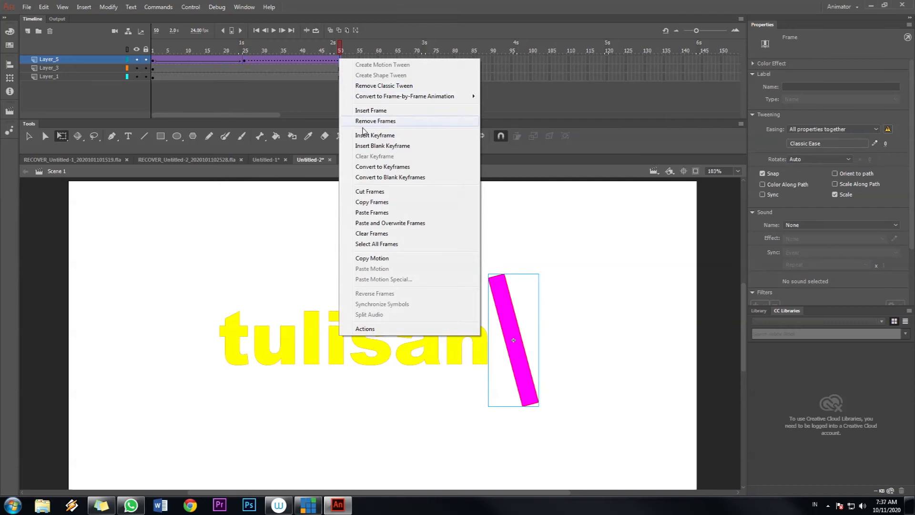
left_click(376, 134)
left_click_drag(512, 307, 192, 305)
left_click_drag(161, 50, 385, 76)
left_click(314, 228)
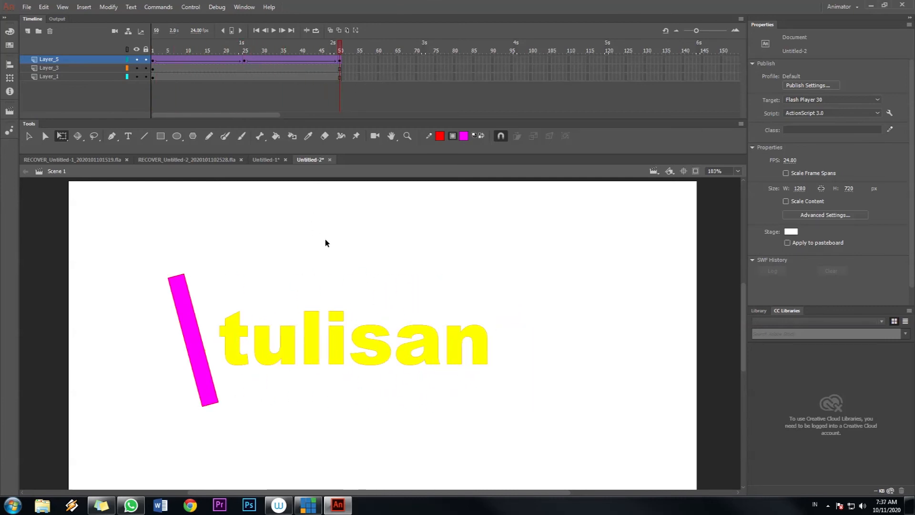
Turn the rectangle's layer into a mask for the yellow text layer, with the red text layer hidden.
left_click(59, 68)
left_click(60, 60)
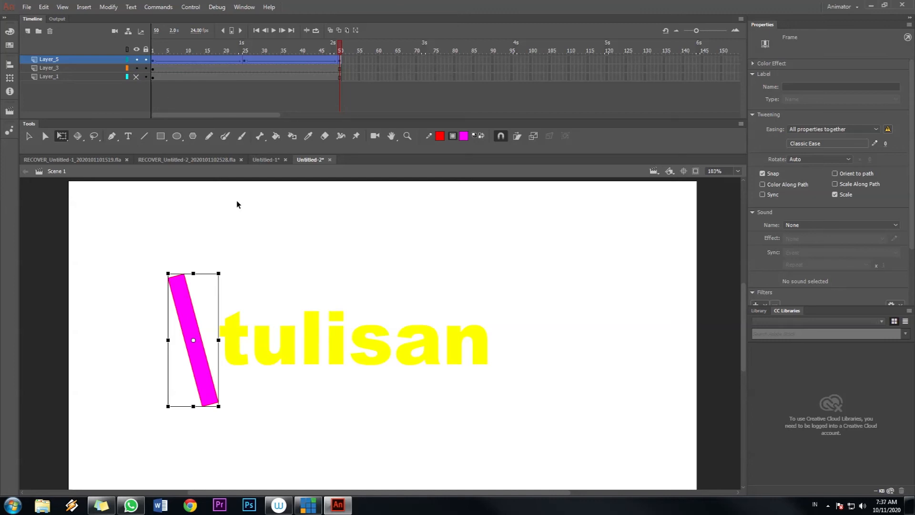
right_click(85, 64)
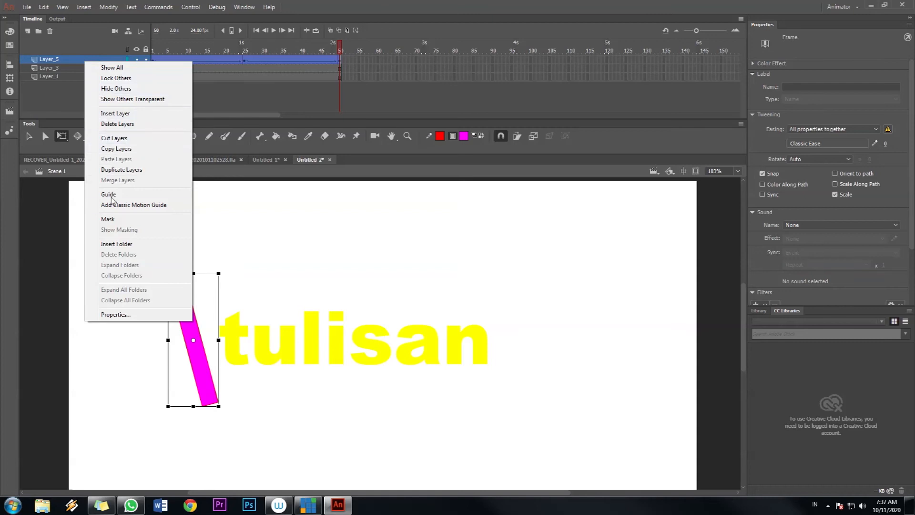
left_click(108, 219)
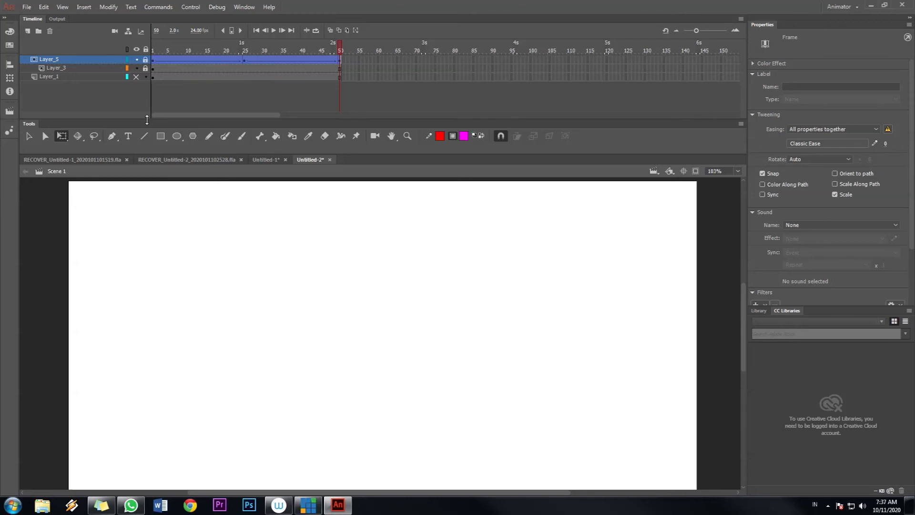
Show the red text layer again and play the masked text animation.
left_click(273, 30)
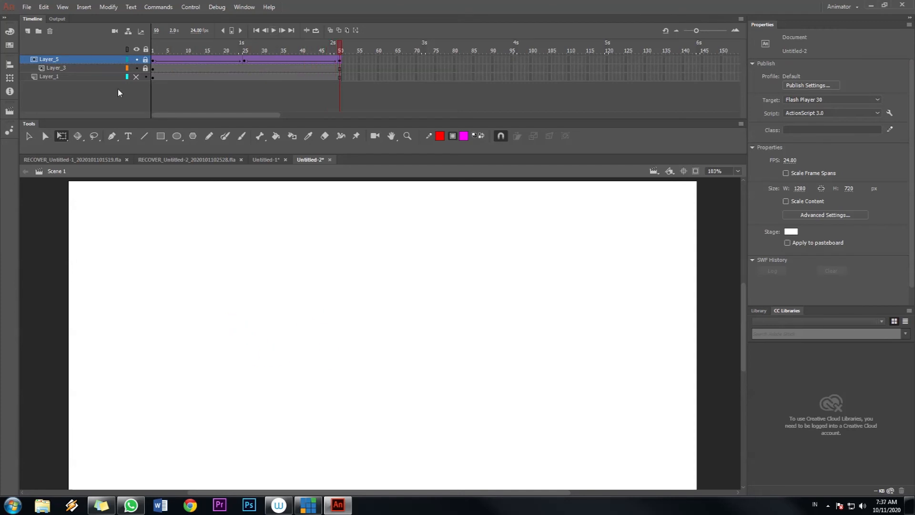
left_click(136, 78)
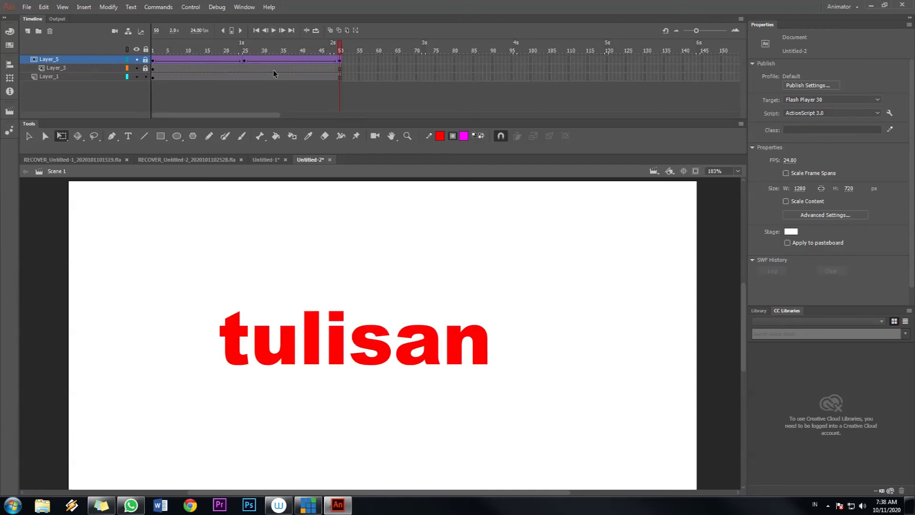
left_click(274, 32)
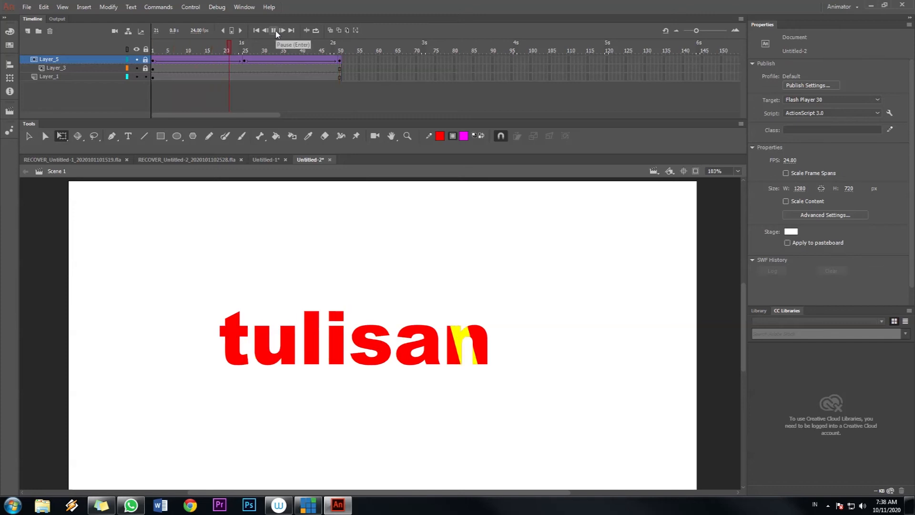
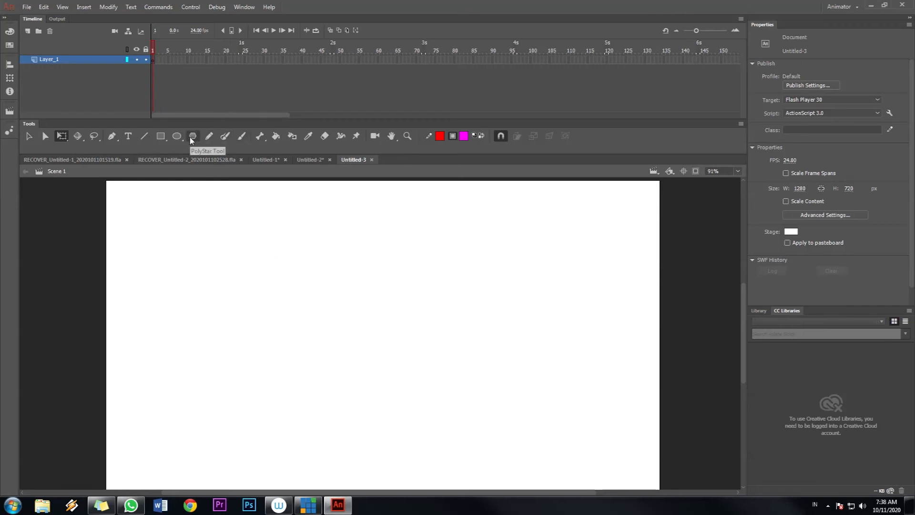
In a new document, paint a solid magenta airplane near the stage's upper-left corner and scale it to about 122 × 63 px.
left_click(240, 137)
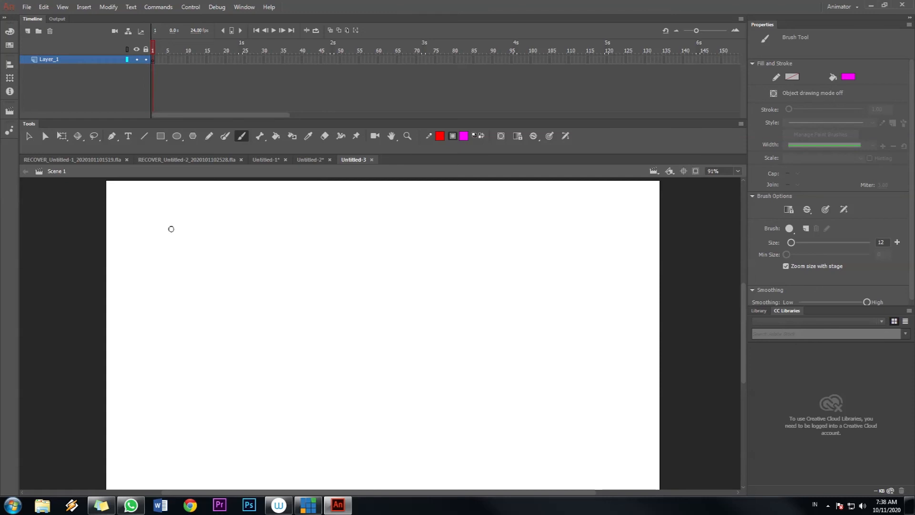
mouse_move(176, 225)
left_mouse_down()
mouse_move(254, 241)
mouse_move(202, 251)
mouse_move(185, 285)
mouse_move(171, 288)
mouse_move(178, 257)
mouse_move(145, 248)
mouse_move(136, 215)
mouse_move(142, 207)
mouse_move(184, 225)
left_mouse_up()
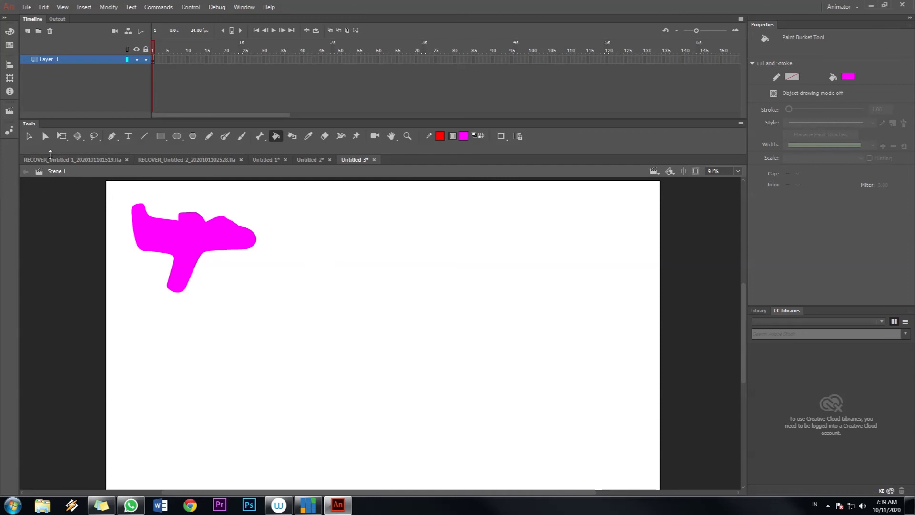
left_click(62, 137)
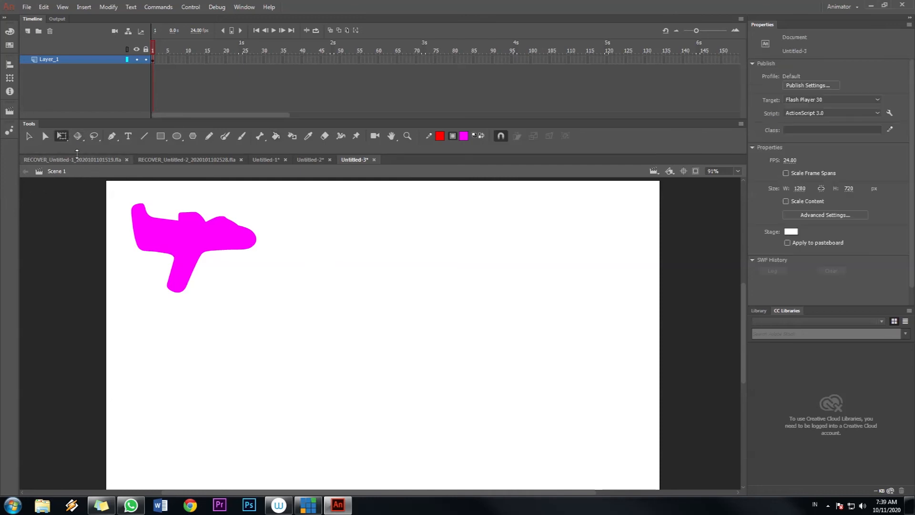
left_click(153, 59)
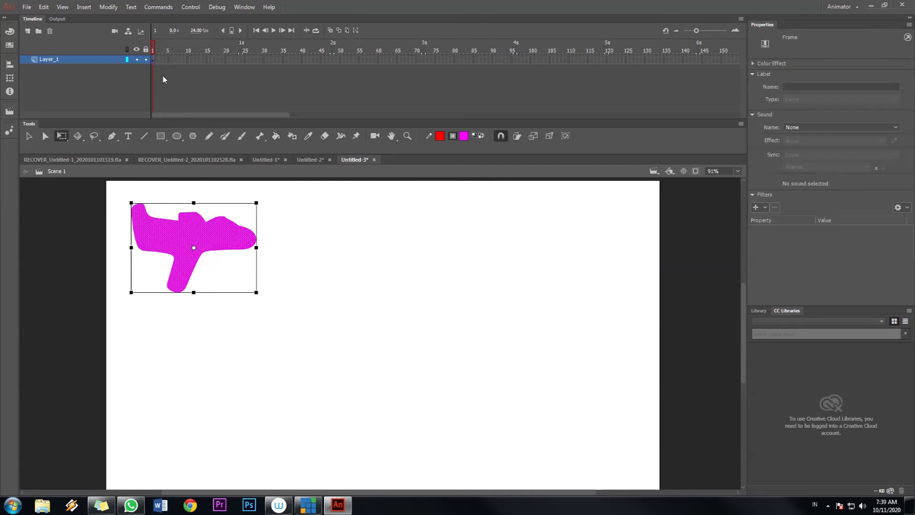
left_click_drag(254, 292, 191, 225)
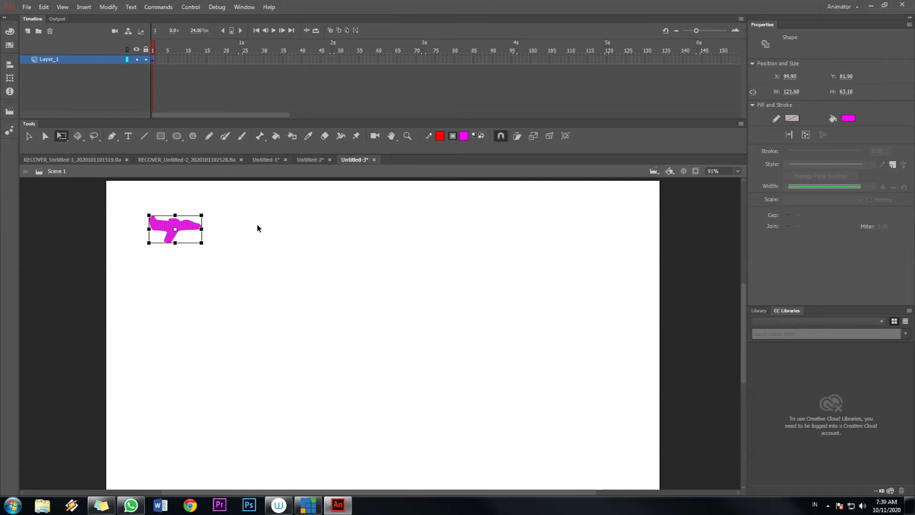
left_click(265, 211)
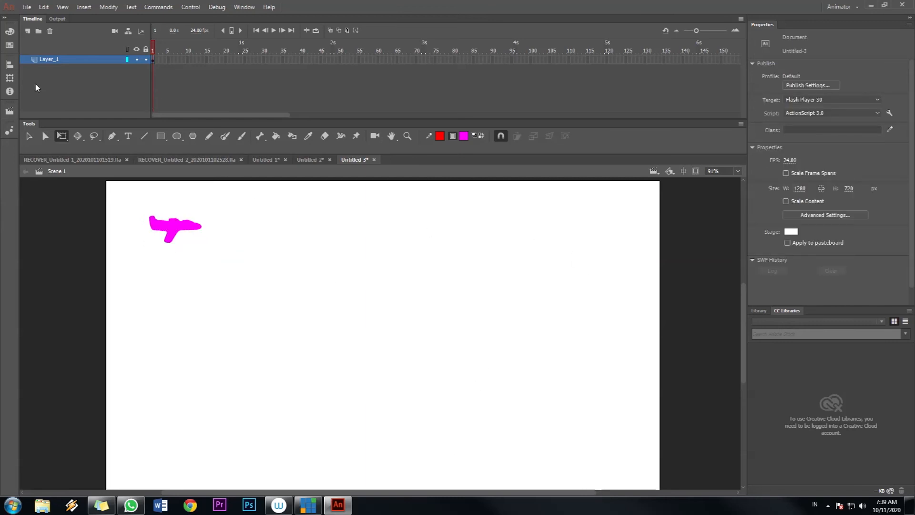
Add a classic motion guide to the airplane's layer and select frame 1 of the guide layer.
right_click(62, 61)
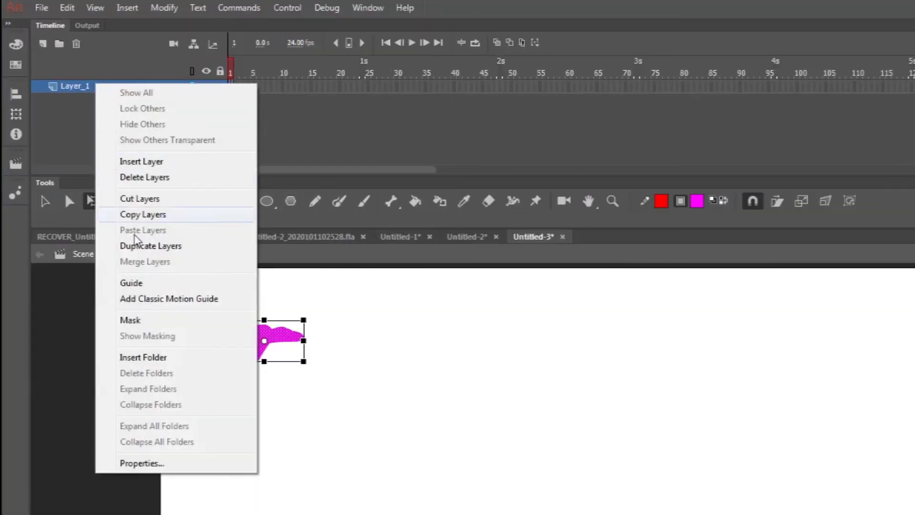
left_click(164, 300)
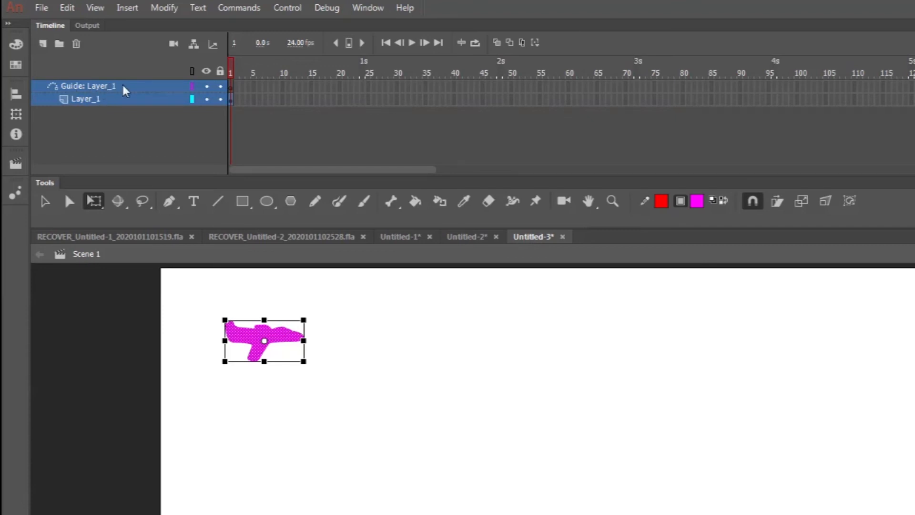
left_click(232, 89)
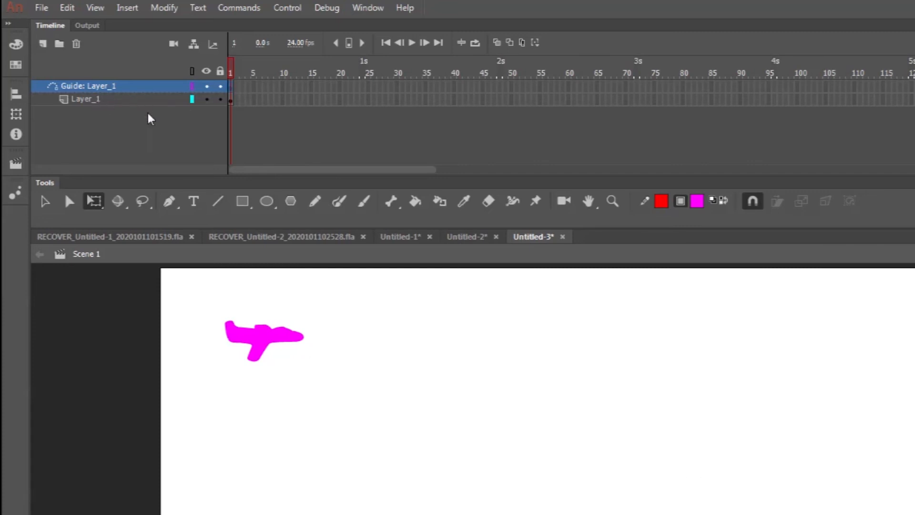
Set up the Pencil tool for the guide path with a stroke size of 1.
left_click(312, 202)
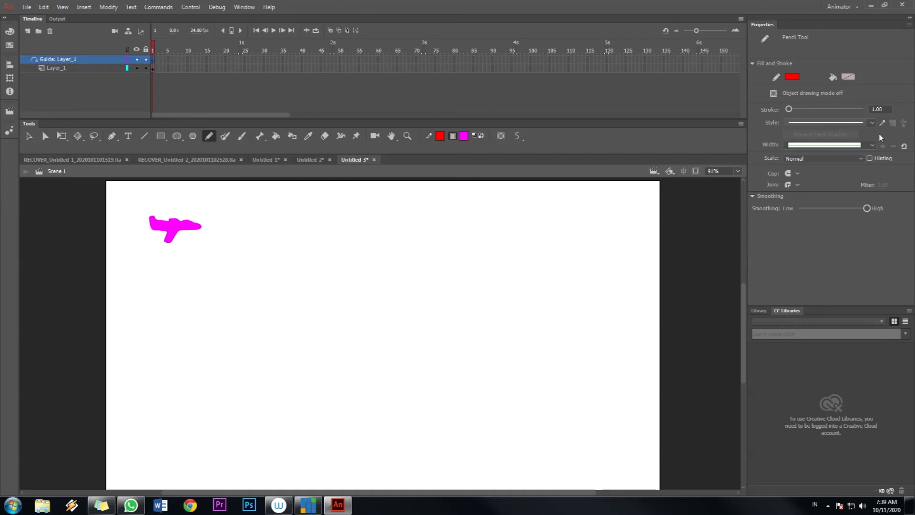
left_click(881, 109)
type("1")
key("Return")
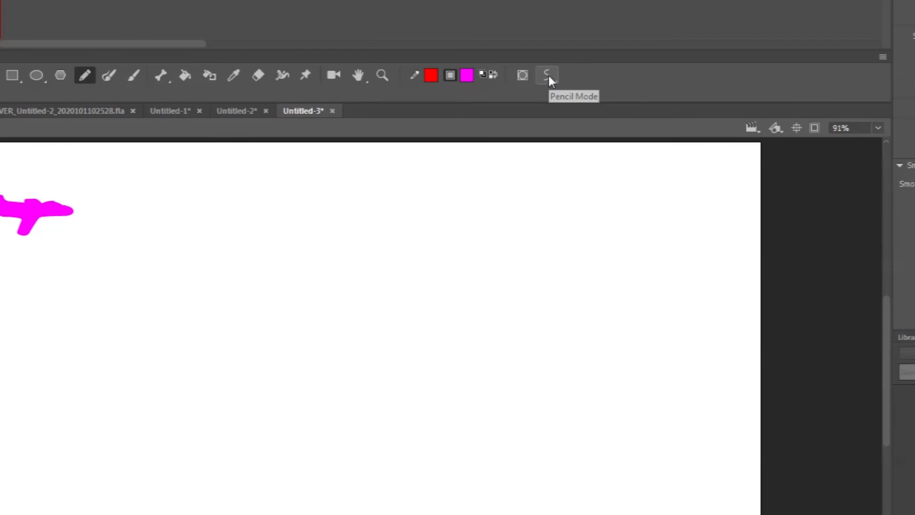
Try a freehand pencil line on the empty part of the stage in Straighten mode, and undo it.
left_click(548, 75)
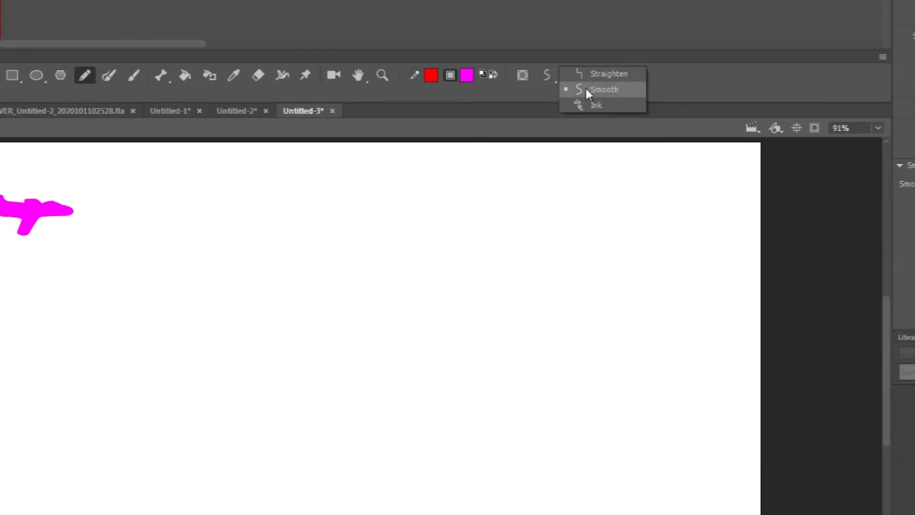
left_click(589, 73)
mouse_move(268, 215)
left_mouse_down()
mouse_move(457, 217)
mouse_move(384, 290)
mouse_move(482, 319)
mouse_move(582, 285)
mouse_move(599, 216)
mouse_move(662, 249)
mouse_move(669, 357)
left_mouse_up()
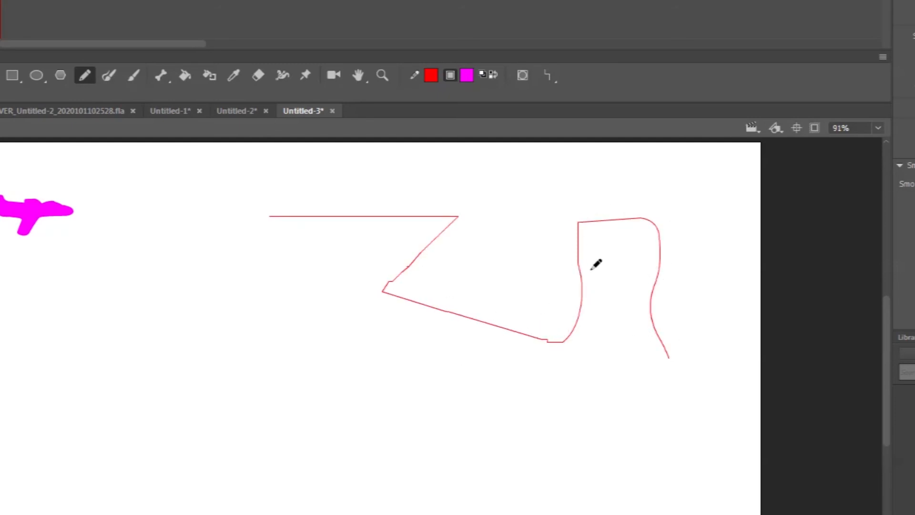
key("ctrl+z")
Try a freehand wavy pencil line across the stage in Smooth mode, and undo it.
left_click(549, 79)
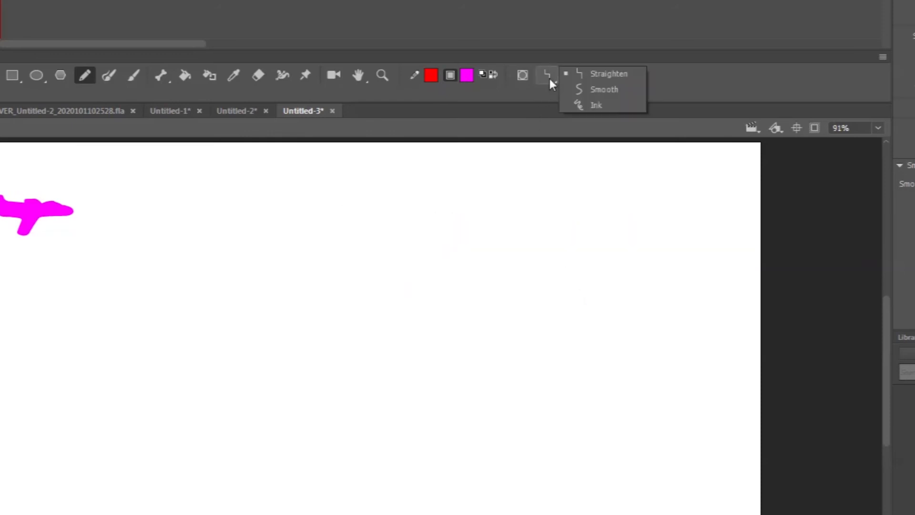
left_click(582, 90)
mouse_move(232, 244)
left_mouse_down()
mouse_move(352, 218)
mouse_move(351, 320)
mouse_move(313, 393)
mouse_move(549, 392)
mouse_move(588, 217)
mouse_move(703, 241)
mouse_move(713, 265)
left_mouse_up()
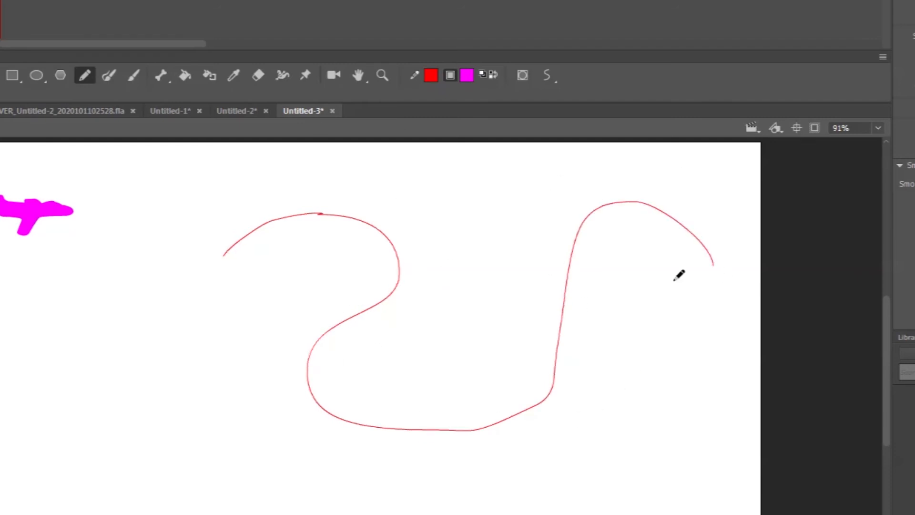
key("ctrl+z")
Try a freehand looping pencil line across the stage in Ink mode, and undo it.
left_click(544, 77)
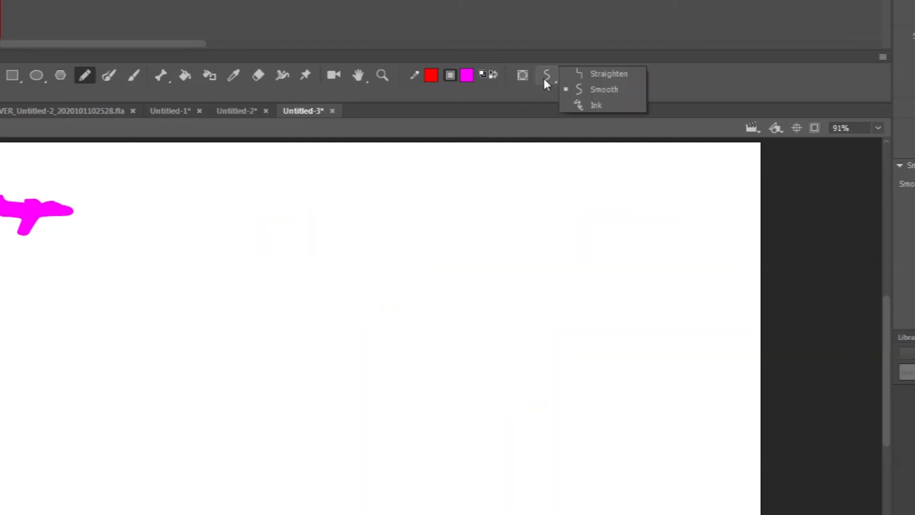
left_click(562, 105)
mouse_move(293, 183)
left_mouse_down()
mouse_move(265, 195)
mouse_move(203, 347)
mouse_move(308, 254)
mouse_move(465, 280)
mouse_move(312, 400)
mouse_move(416, 317)
mouse_move(365, 214)
mouse_move(476, 239)
mouse_move(617, 344)
mouse_move(603, 397)
mouse_move(653, 385)
left_mouse_up()
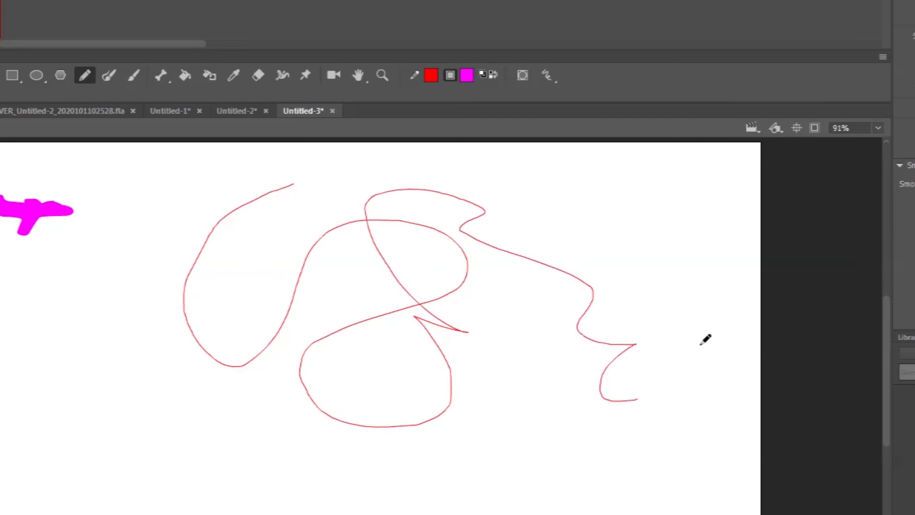
key("ctrl+z")
In Smooth pencil mode, draw a winding guide path without crossings from the airplane's nose across the stage to its lower-right area.
left_click(549, 81)
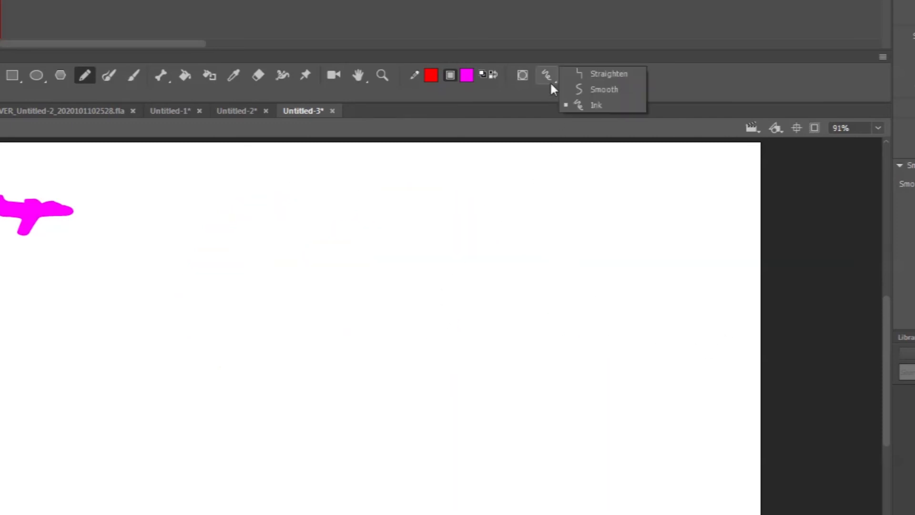
left_click(579, 89)
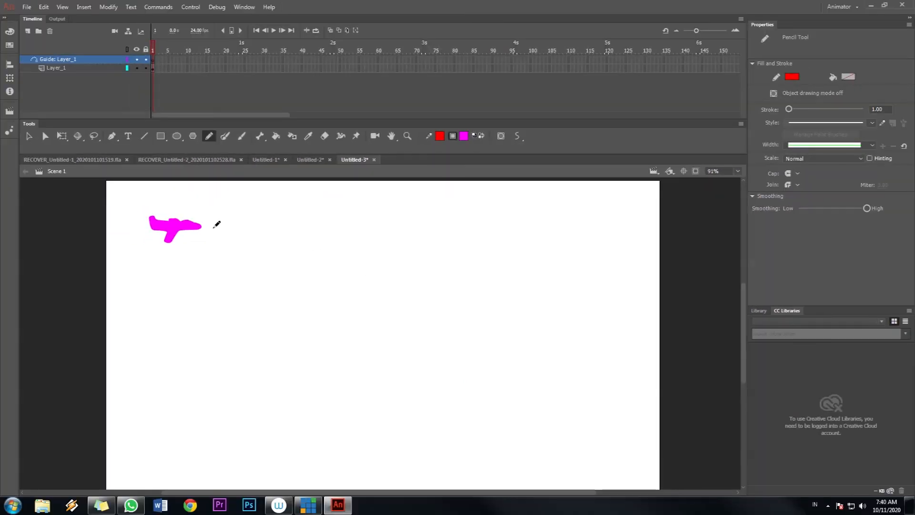
mouse_move(222, 220)
left_mouse_down()
mouse_move(323, 205)
mouse_move(343, 246)
mouse_move(305, 263)
mouse_move(243, 265)
mouse_move(188, 305)
mouse_move(172, 365)
mouse_move(180, 396)
mouse_move(221, 428)
mouse_move(311, 438)
mouse_move(346, 395)
mouse_move(305, 333)
mouse_move(330, 298)
mouse_move(452, 385)
mouse_move(542, 389)
mouse_move(609, 332)
mouse_move(601, 237)
mouse_move(502, 206)
mouse_move(456, 246)
mouse_move(497, 311)
mouse_move(439, 315)
mouse_move(408, 270)
mouse_move(400, 213)
mouse_move(377, 202)
mouse_move(317, 212)
left_mouse_up()
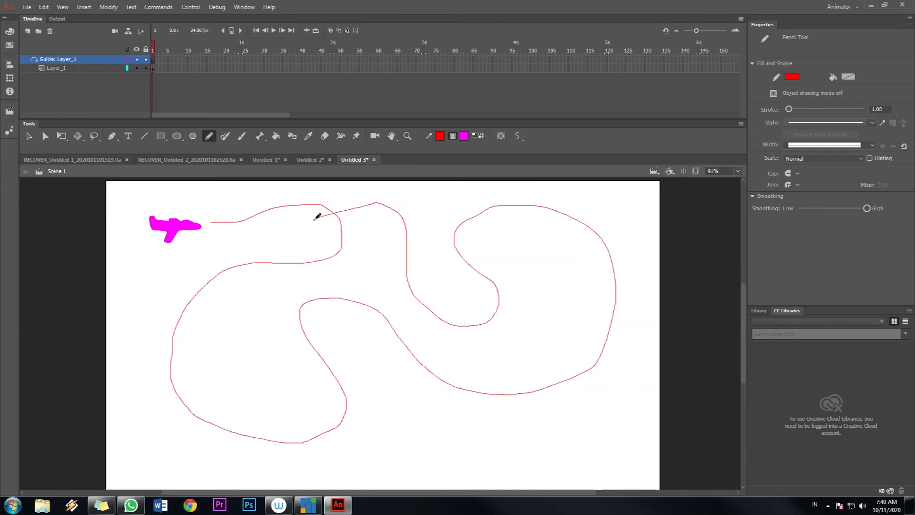
key("ctrl+z")
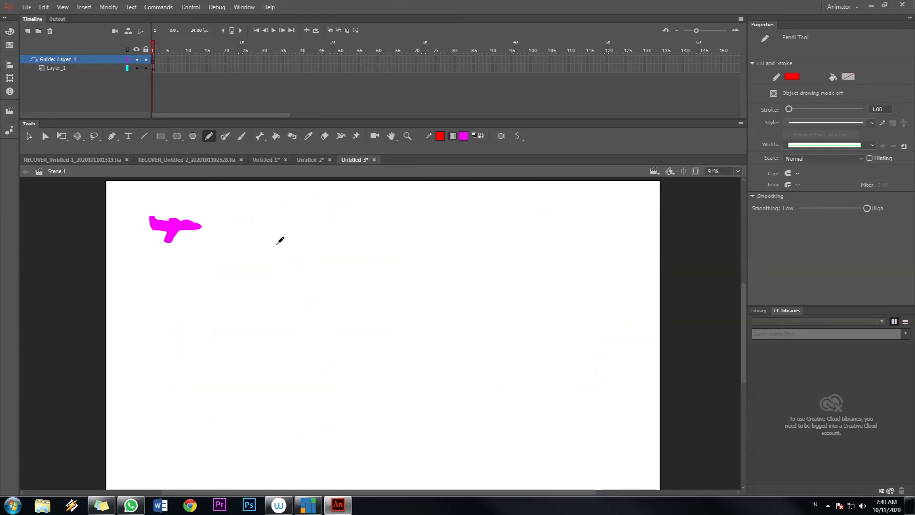
mouse_move(217, 223)
left_mouse_down()
mouse_move(280, 214)
mouse_move(295, 256)
mouse_move(246, 259)
mouse_move(170, 298)
mouse_move(174, 358)
mouse_move(211, 406)
mouse_move(216, 444)
mouse_move(285, 476)
mouse_move(336, 437)
mouse_move(332, 395)
mouse_move(274, 331)
mouse_move(357, 293)
mouse_move(427, 373)
mouse_move(502, 414)
mouse_move(558, 366)
mouse_move(474, 262)
mouse_move(520, 216)
mouse_move(606, 235)
mouse_move(620, 306)
mouse_move(606, 366)
mouse_move(616, 384)
left_mouse_up()
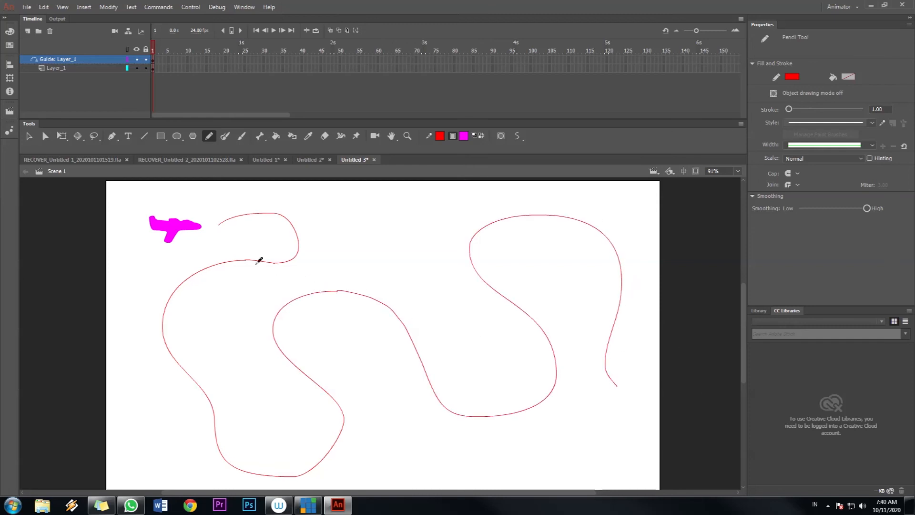
Delete the two small kinks in the guide path below the airplane and rejoin the loose line ends.
left_click(29, 137)
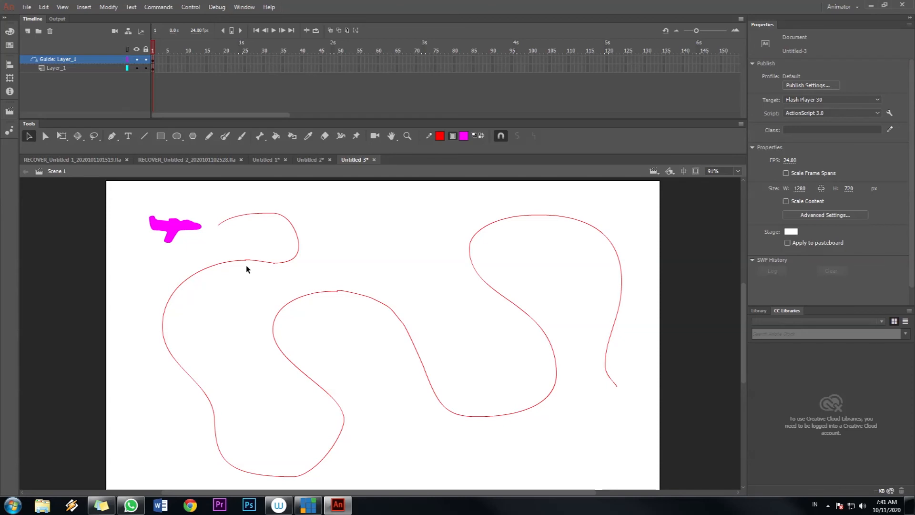
scroll(246, 266, "up", 5)
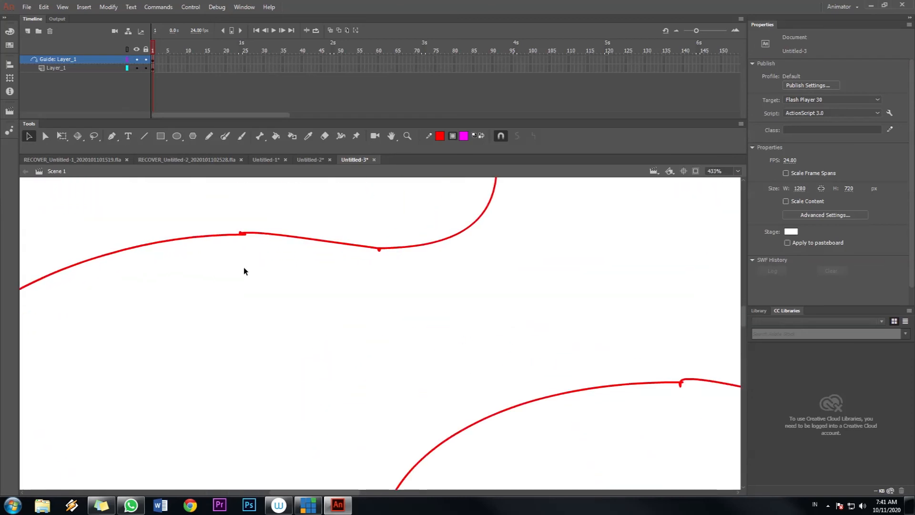
left_click_drag(377, 248, 392, 264)
key("Delete")
left_click_drag(222, 221, 259, 253)
key("Delete")
left_click_drag(373, 247, 399, 248)
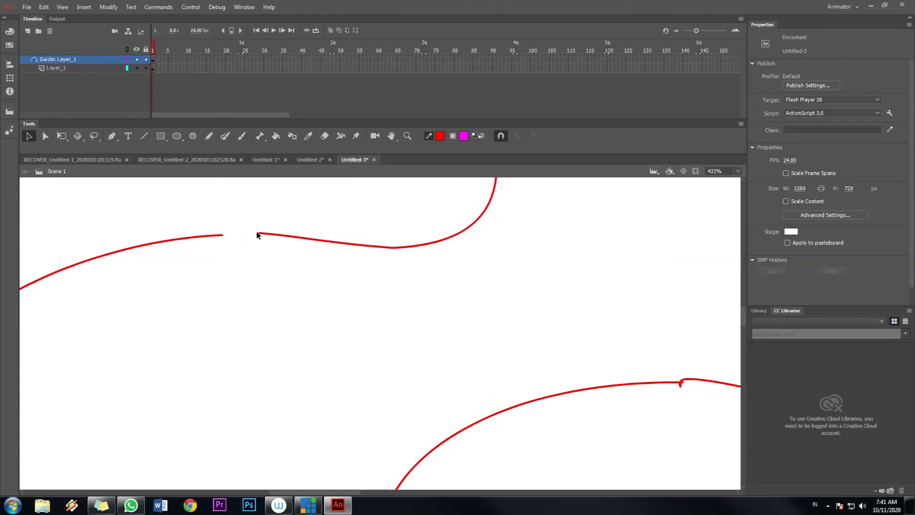
left_click_drag(259, 234, 219, 234)
Delete the kink at the crest of the guide path's middle hump and reconnect the two line ends.
left_click_drag(614, 349, 380, 284)
left_click_drag(510, 355, 484, 319)
left_click_drag(399, 248, 458, 308)
key("Delete")
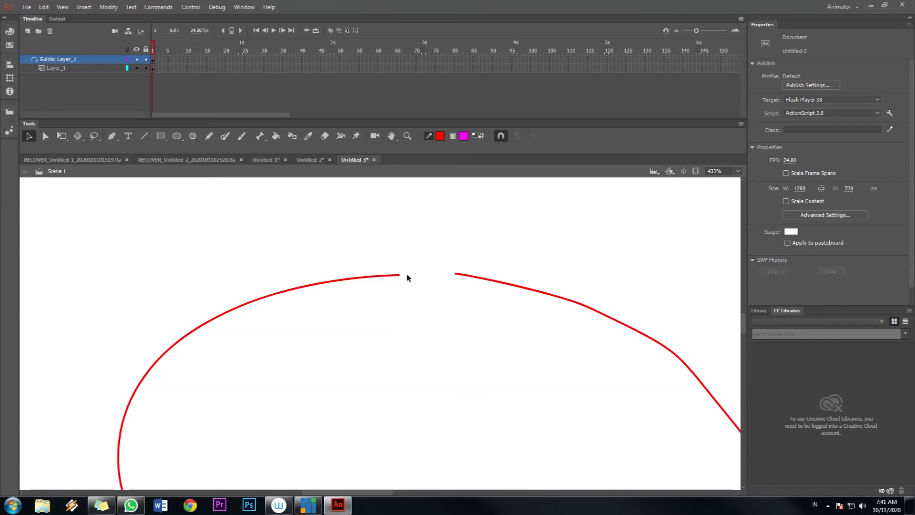
left_click_drag(399, 275, 455, 273)
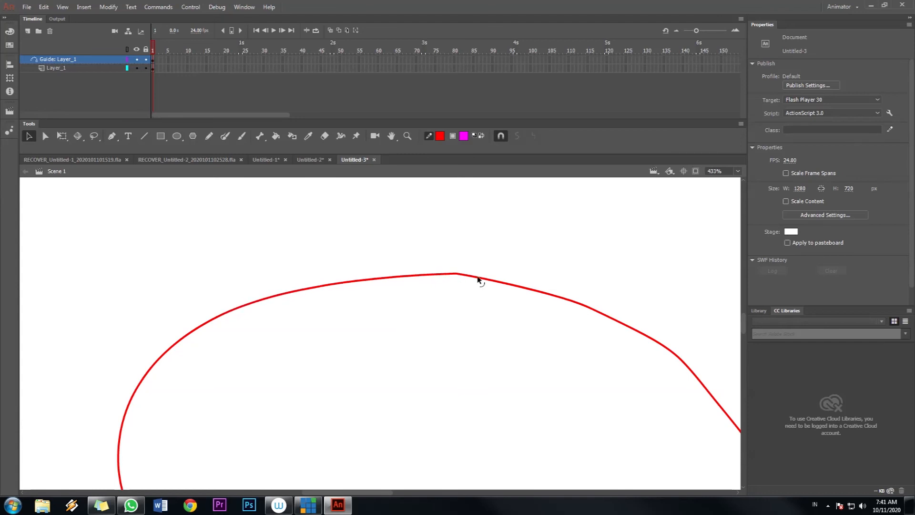
scroll(475, 301, "down", 5)
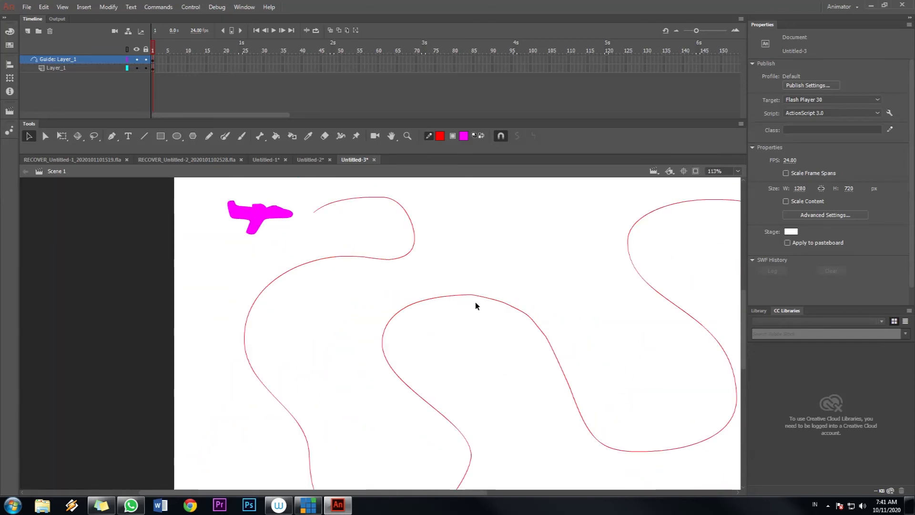
left_click_drag(483, 352, 442, 326)
scroll(442, 325, "down", 1)
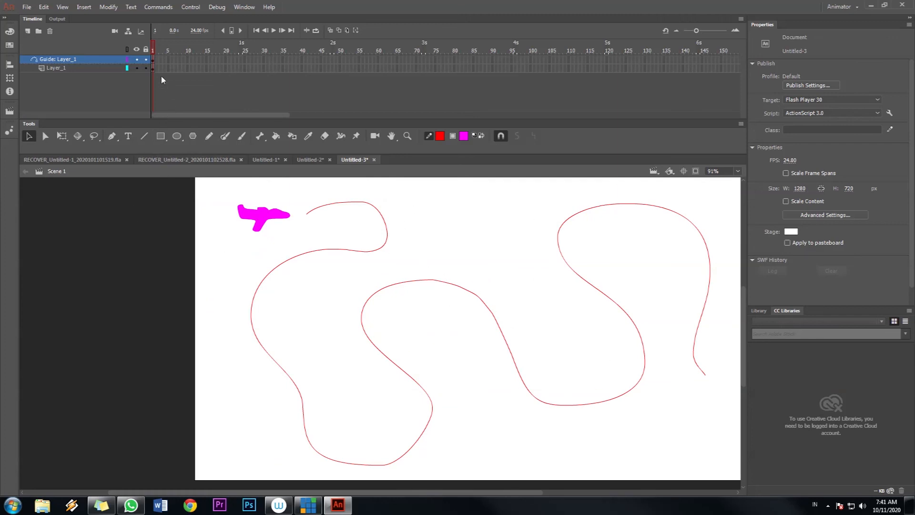
Select the whole guide path, apply Smooth to it three times, and deselect it.
left_click(153, 60)
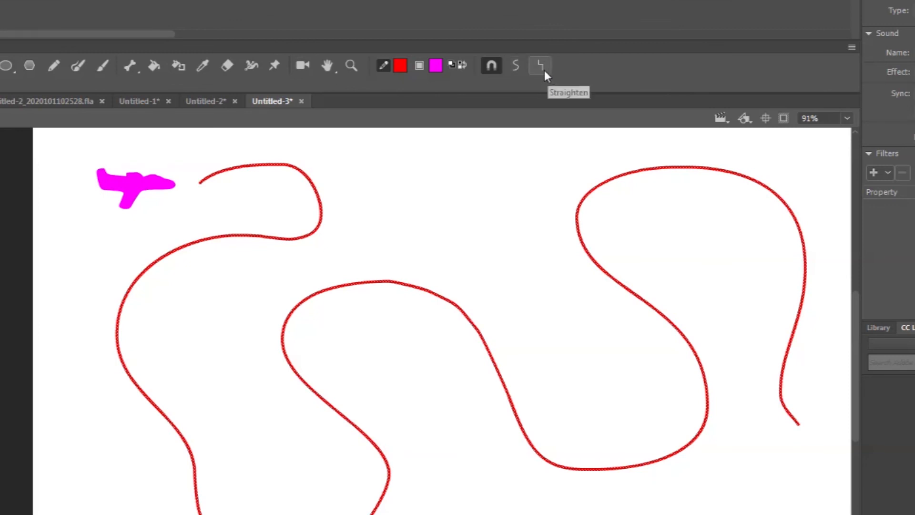
left_click(514, 66)
left_click(513, 67)
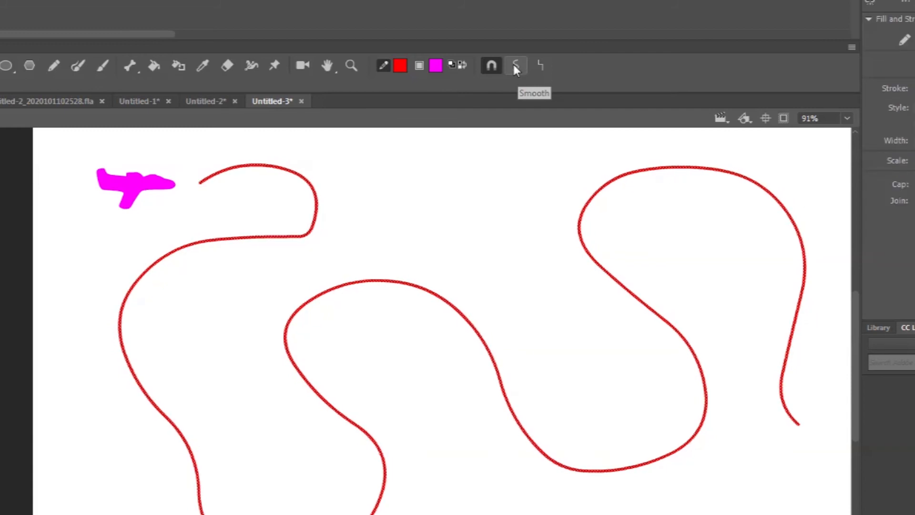
left_click(513, 66)
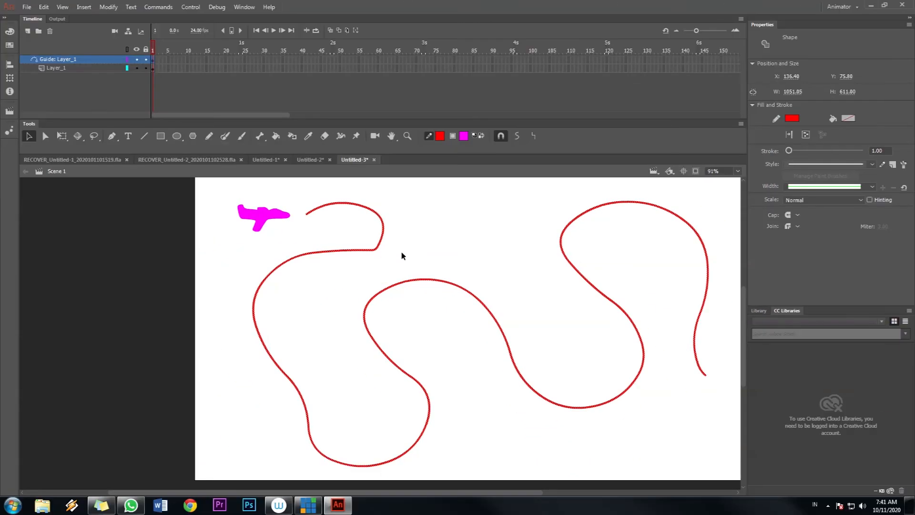
left_click(438, 260)
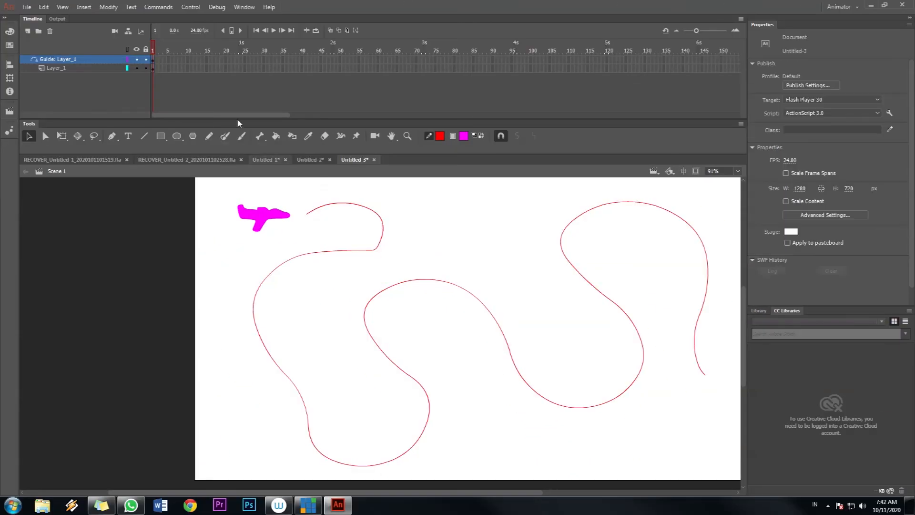
Extend the guide and airplane layers to frame 50 and create a classic tween on Layer_1.
right_click(340, 72)
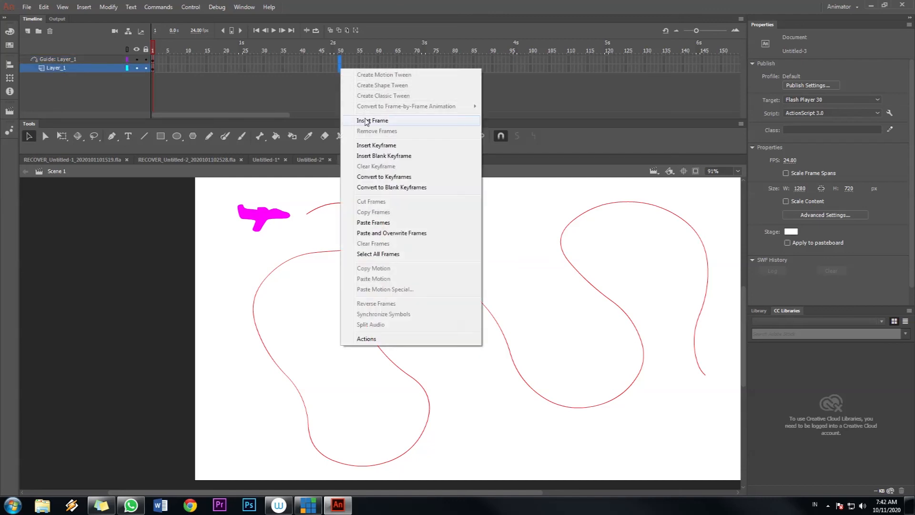
left_click(372, 120)
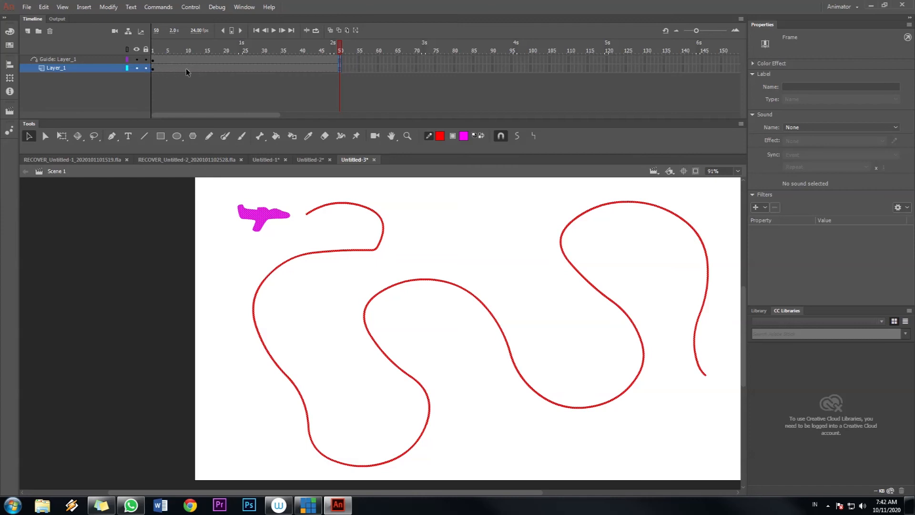
left_click(186, 67)
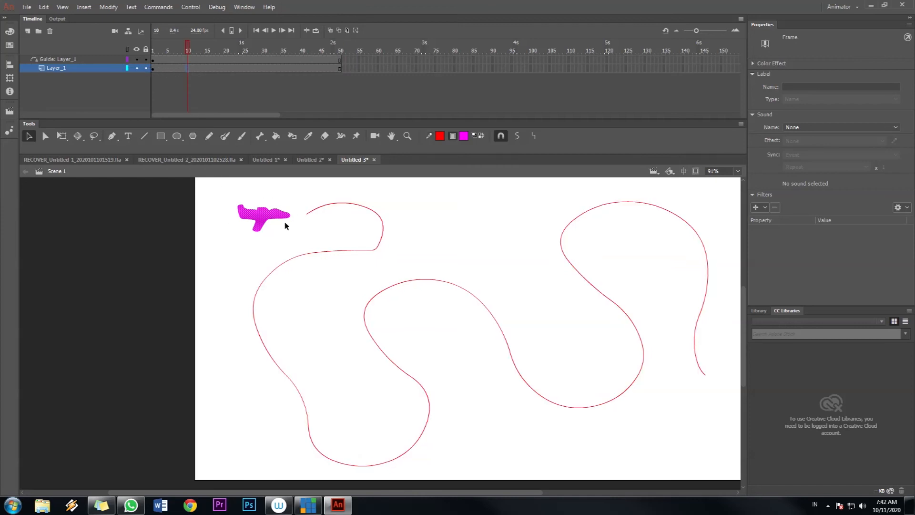
right_click(221, 70)
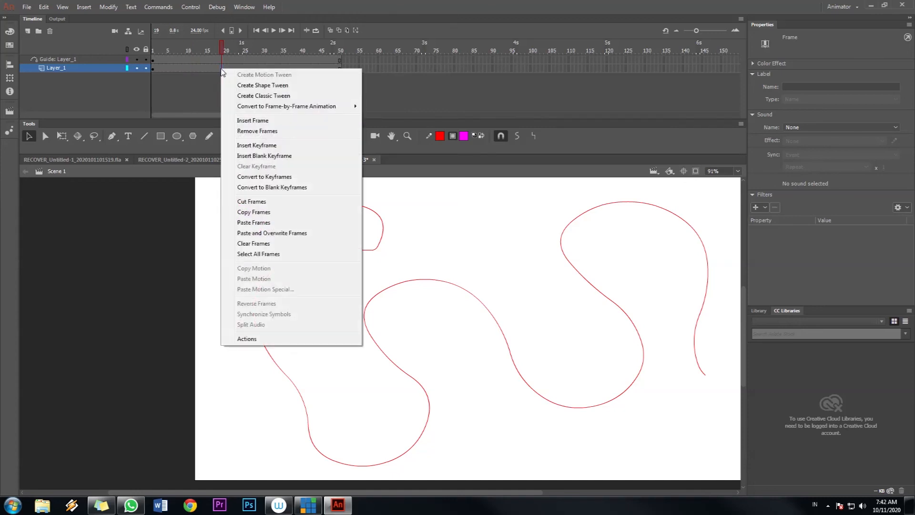
left_click(237, 98)
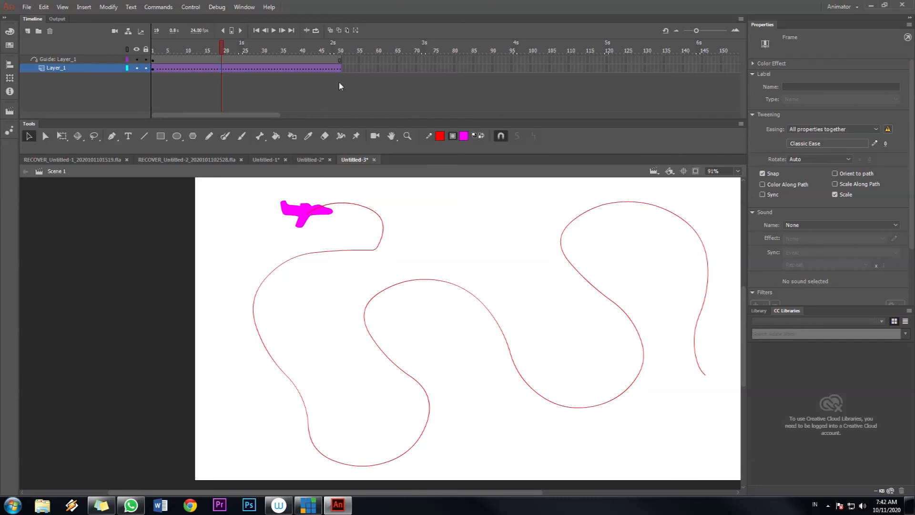
Insert a keyframe at frame 50 of Layer_1 and snap the airplane to the guide path's far end, at about X 1181, Y 477.
left_click(339, 68)
right_click(339, 68)
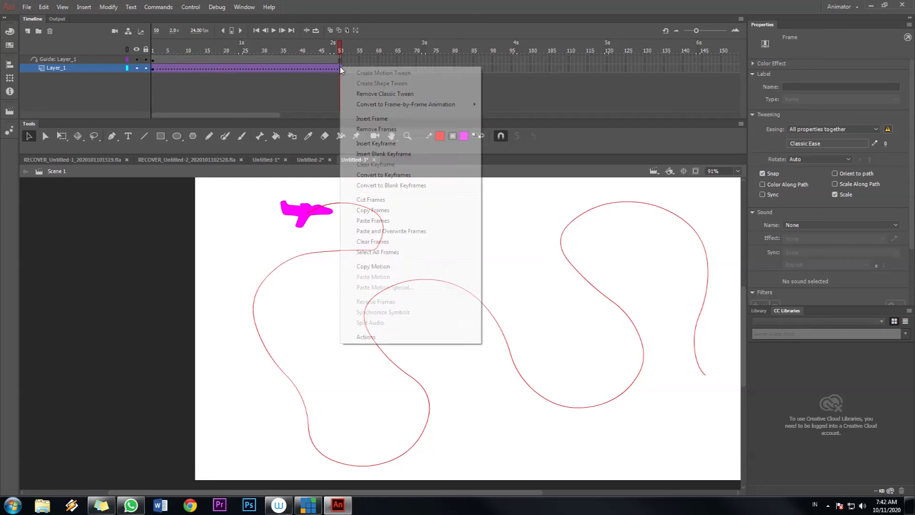
left_click(364, 144)
left_click_drag(326, 220, 711, 380)
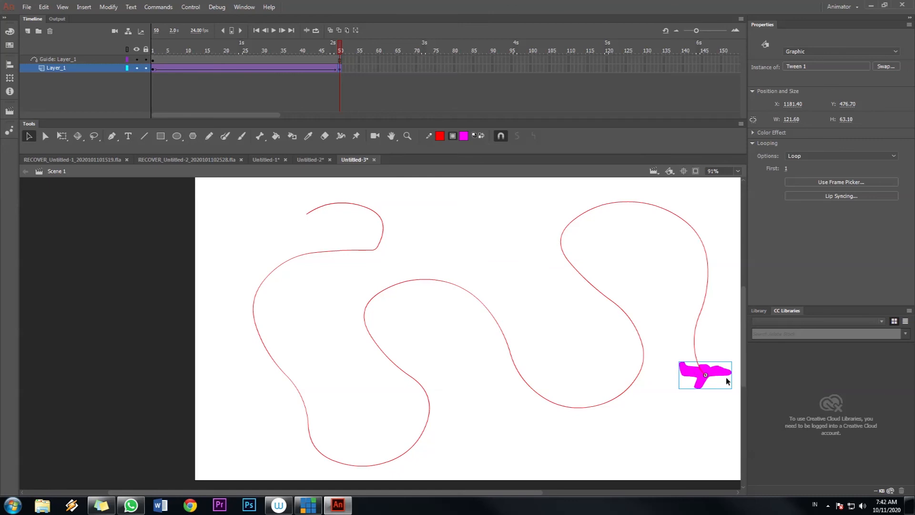
Play and scrub through the timeline to check the airplane's motion along the guide path, ending at frame 1.
left_click_drag(341, 46, 166, 31)
left_click(274, 30)
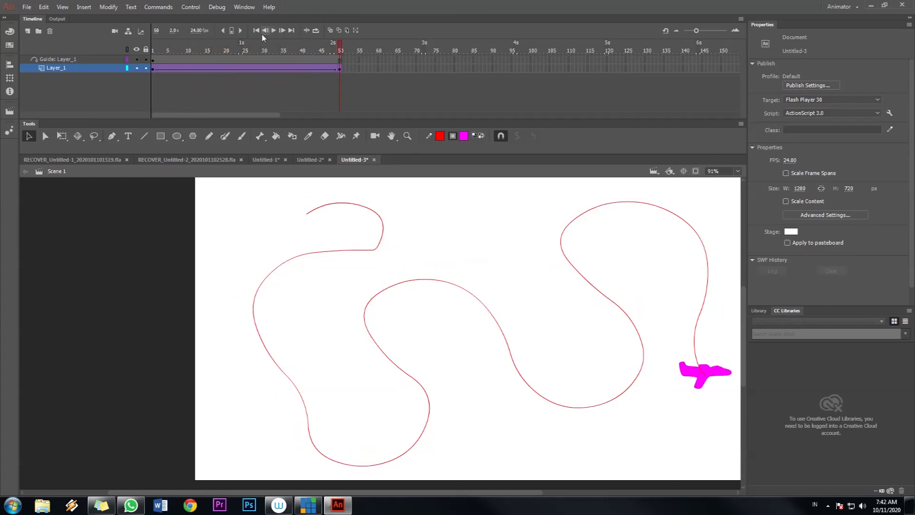
left_click_drag(220, 48, 328, 24)
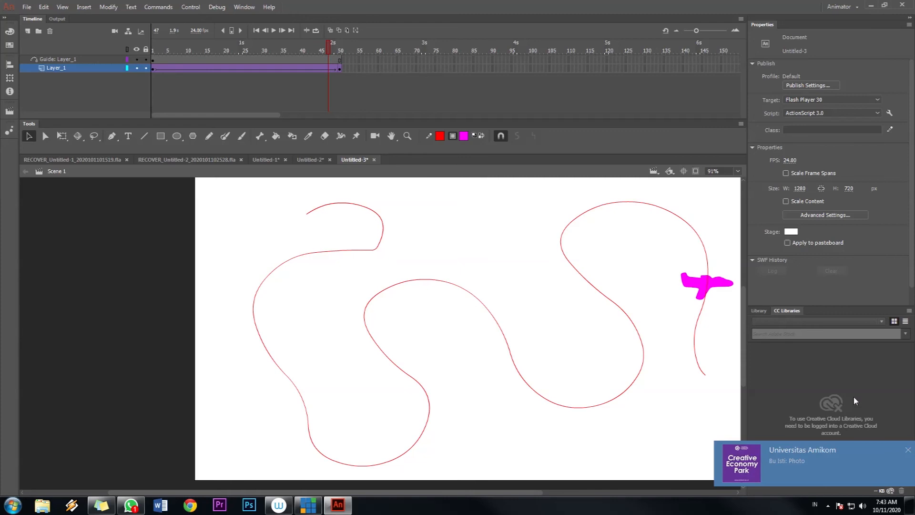
left_click_drag(195, 49, 147, 21)
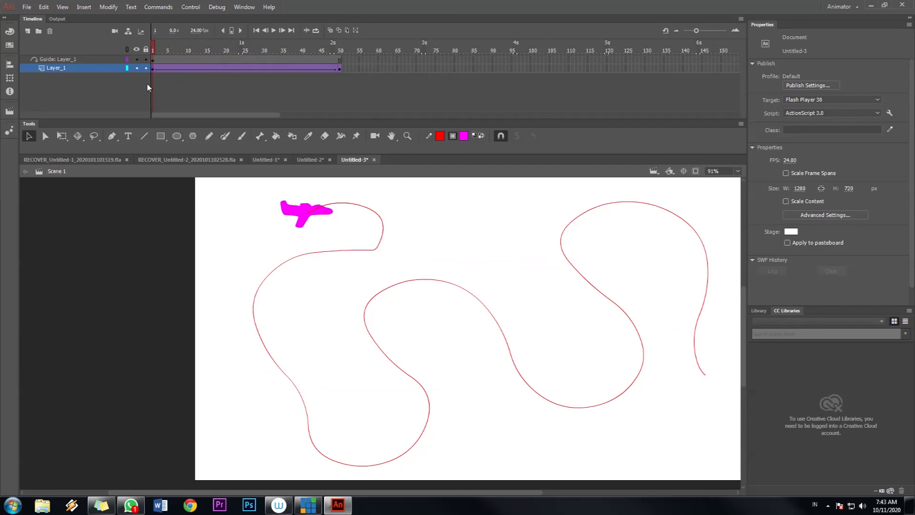
Enable Orient to path for Layer_1's classic tween, rotate the airplane at frame 1 to match the guide path's starting direction, and preview it.
left_click(79, 68)
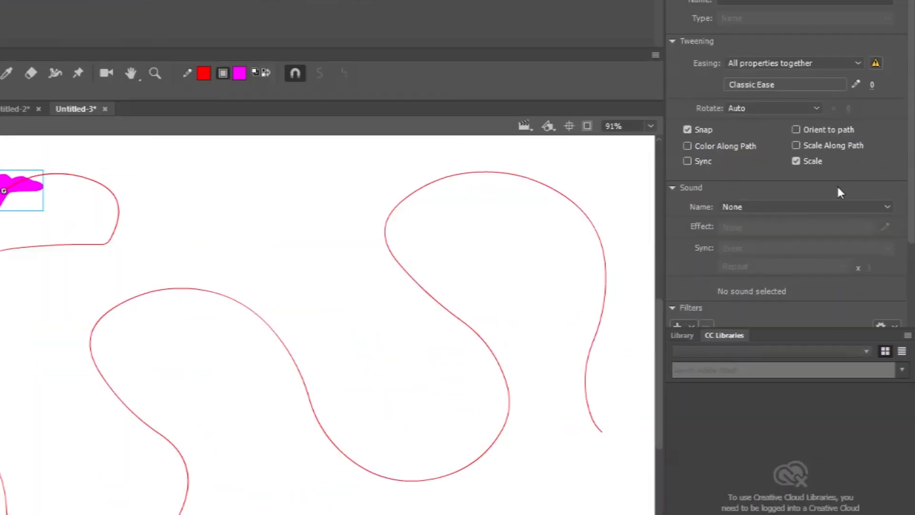
left_click(824, 131)
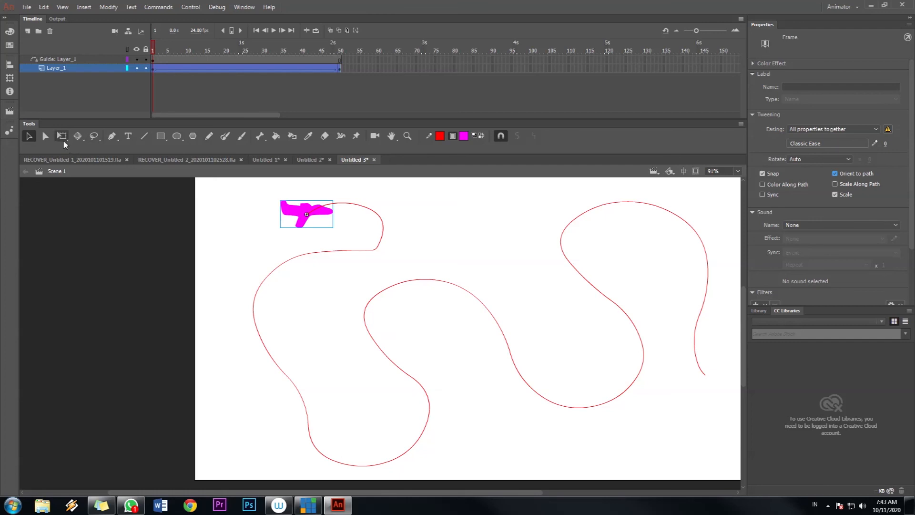
left_click(62, 136)
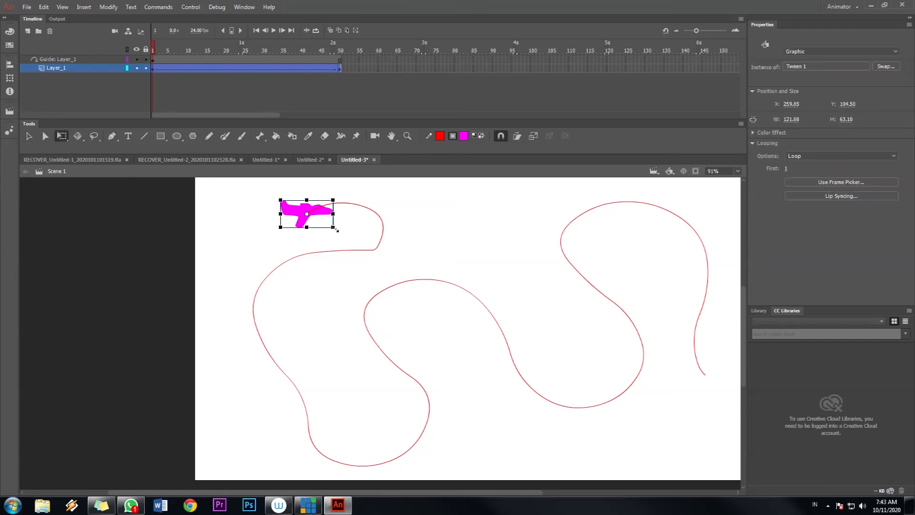
left_click_drag(343, 230, 343, 223)
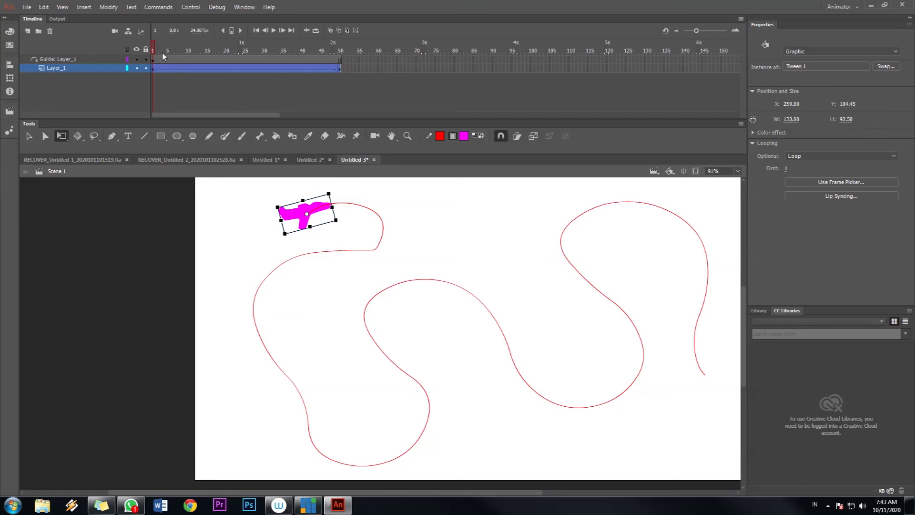
left_click(274, 31)
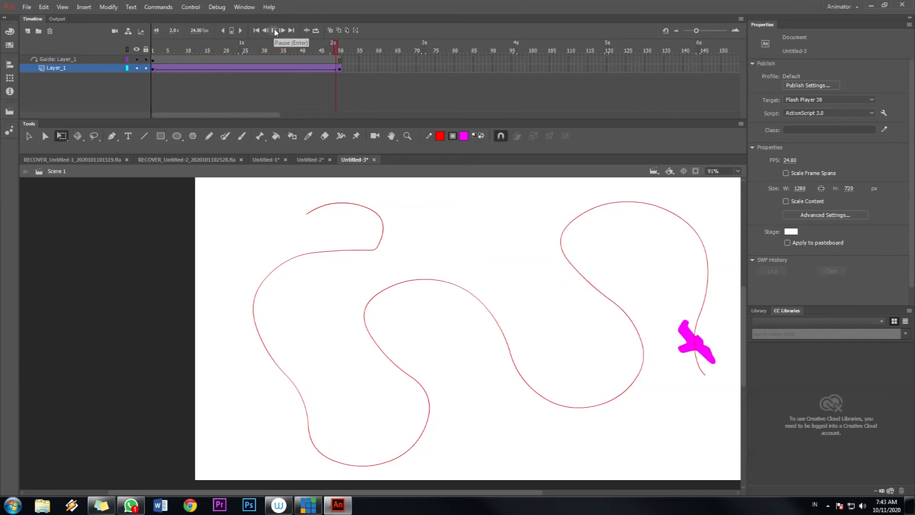
left_click_drag(153, 51, 353, 99)
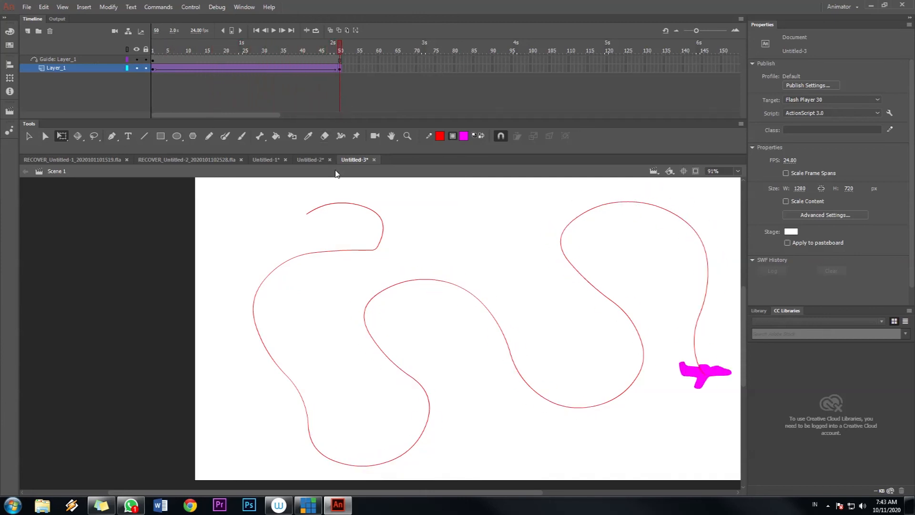
Set Layer_1's tween easing to Ease In Out with the Quint preset and play the airplane animation from the start.
left_click(79, 69)
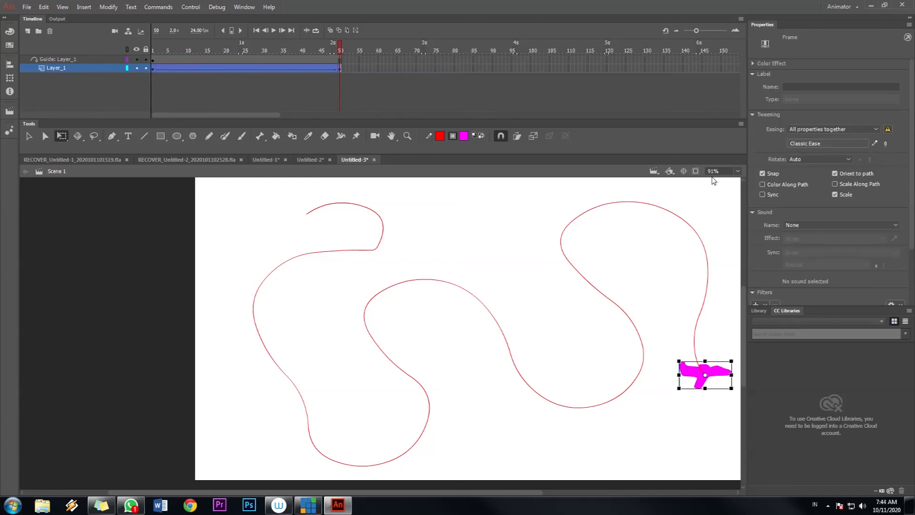
left_click(831, 143)
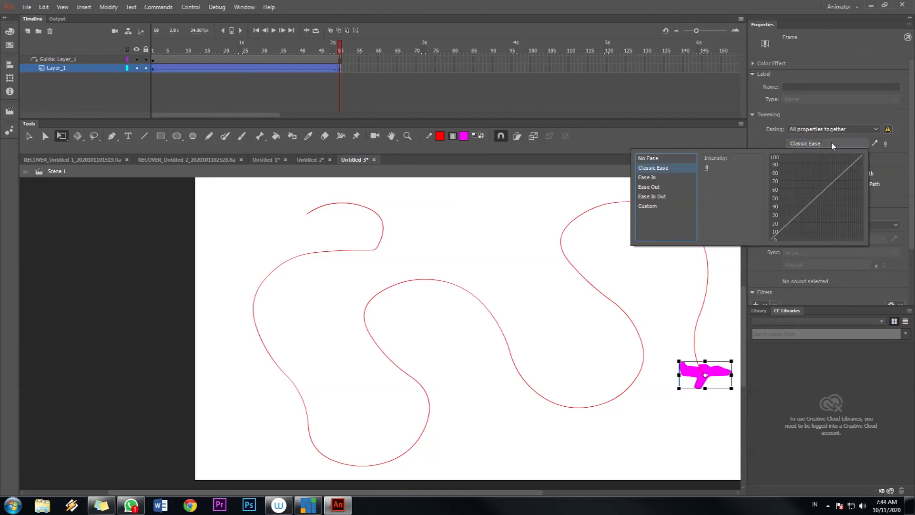
left_click(653, 197)
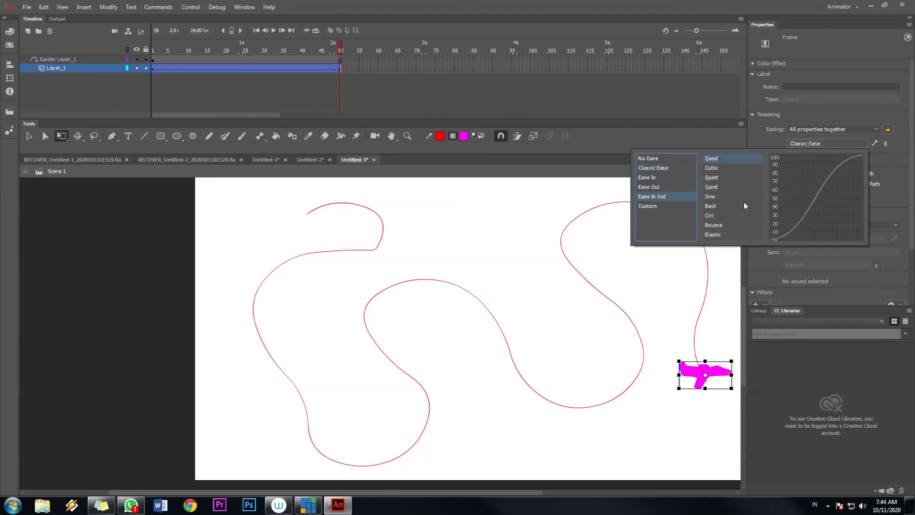
left_click(713, 188)
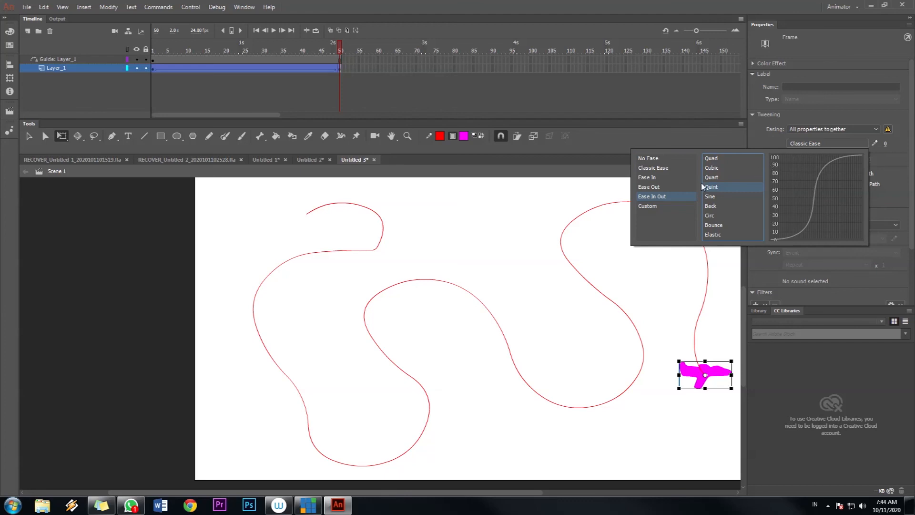
left_click(591, 137)
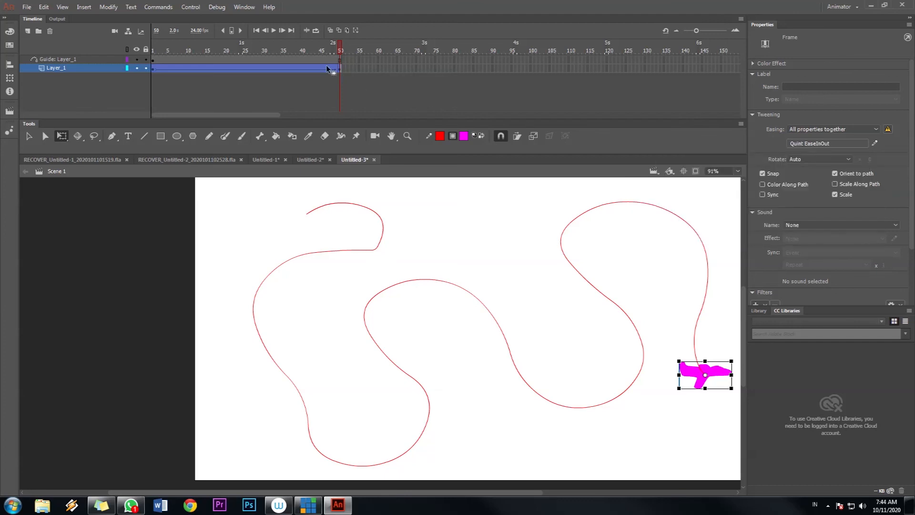
left_click_drag(337, 50, 161, 44)
left_click(274, 32)
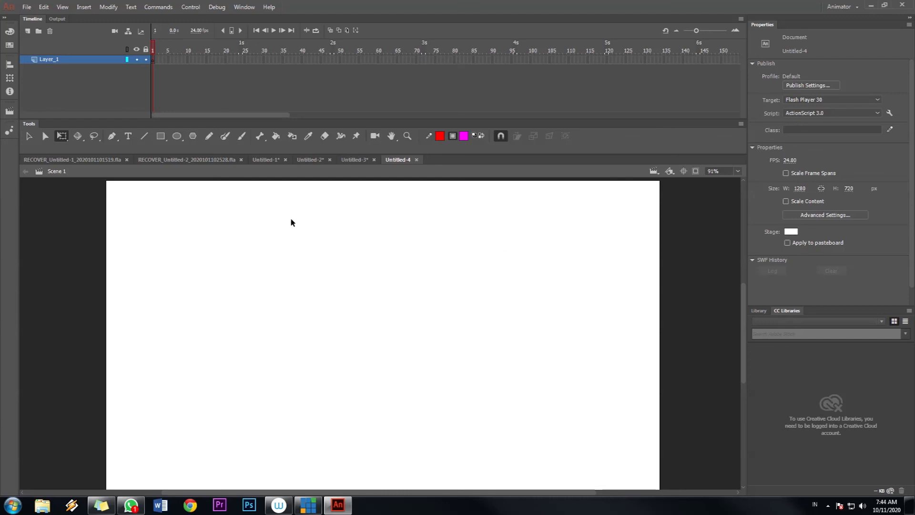
Draw a large face oval about 538 by 570 px in the new document and delete its magenta fill.
left_click(176, 136)
left_click_drag(325, 219, 554, 457)
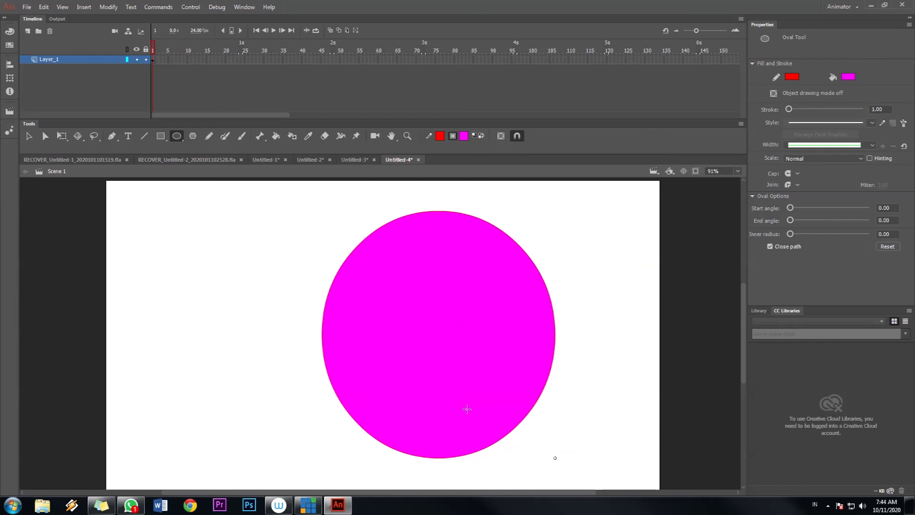
left_click(30, 136)
left_click(388, 253)
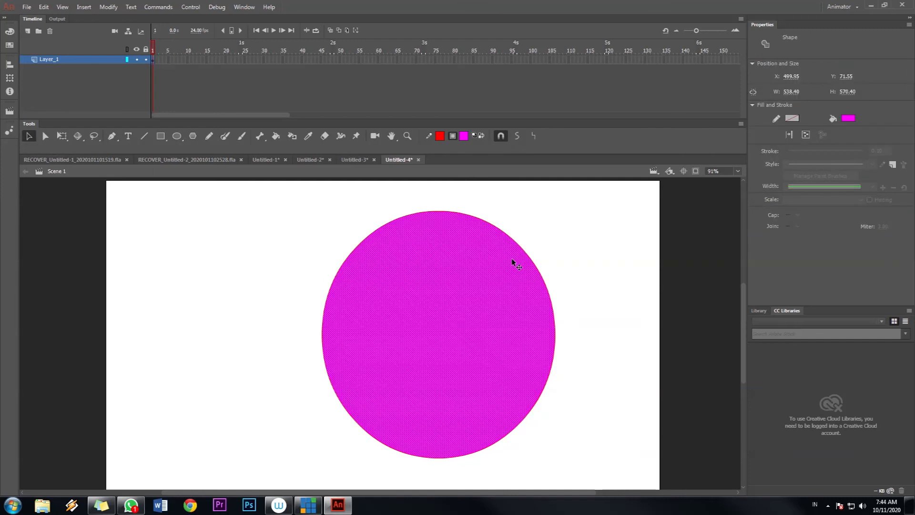
key("Delete")
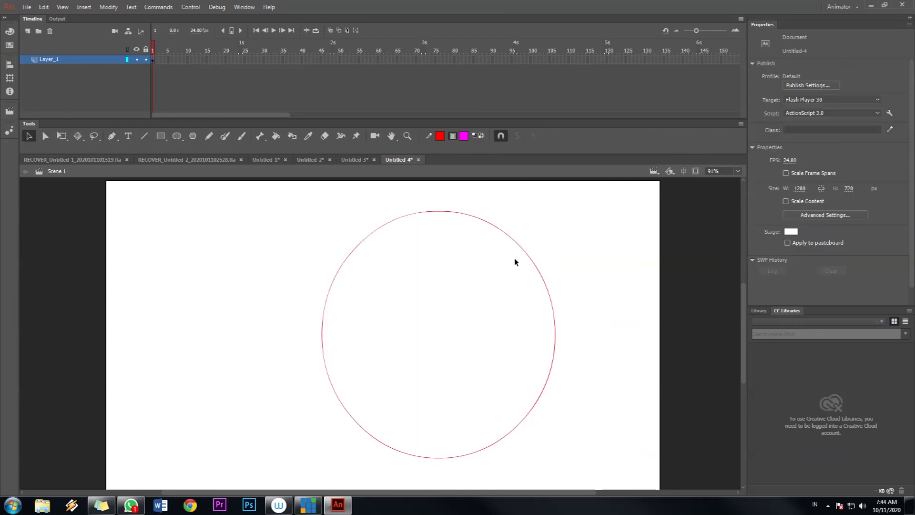
Change the stroke color of the large face outline to black.
left_click(535, 267)
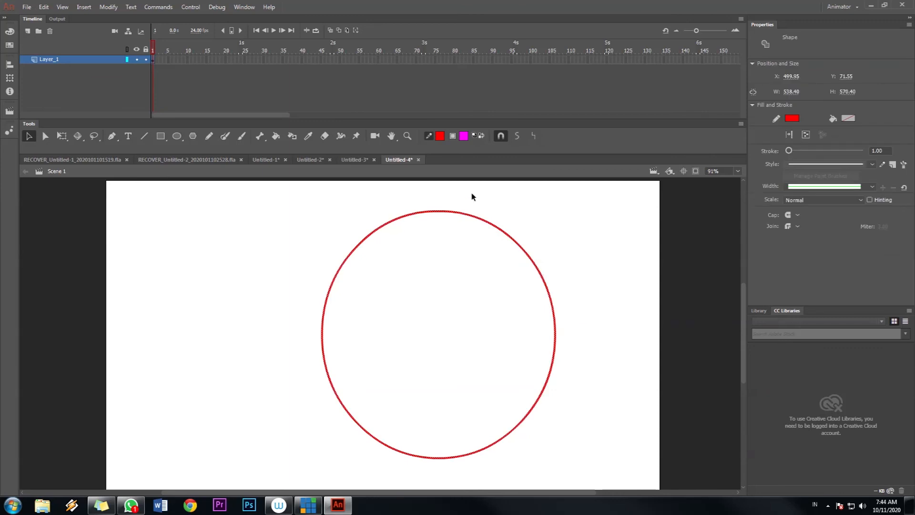
left_click(440, 136)
left_click(559, 240)
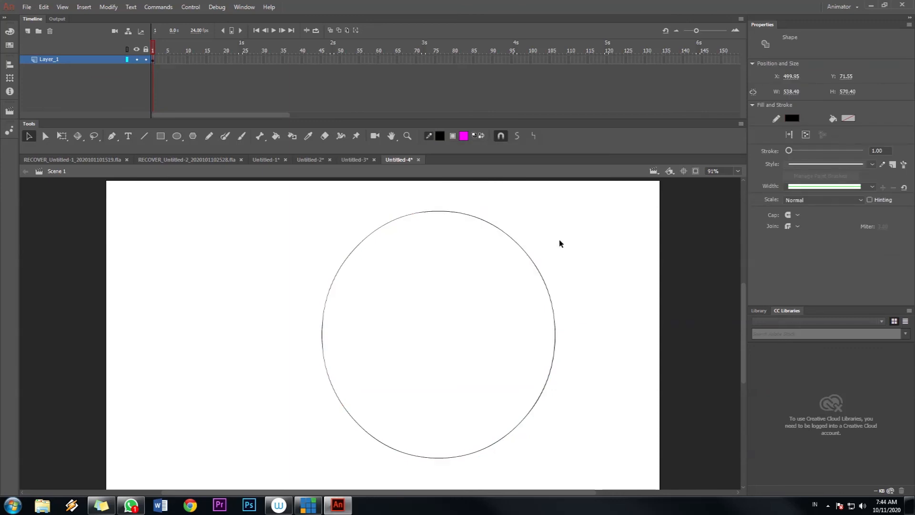
Draw three small upright ovals inside the face outline, two for the eyes and one for the mouth.
left_click(177, 137)
left_click_drag(384, 268, 421, 320)
mouse_move(477, 258)
left_mouse_down()
mouse_move(507, 302)
mouse_move(507, 323)
left_mouse_up()
left_click_drag(440, 360, 470, 421)
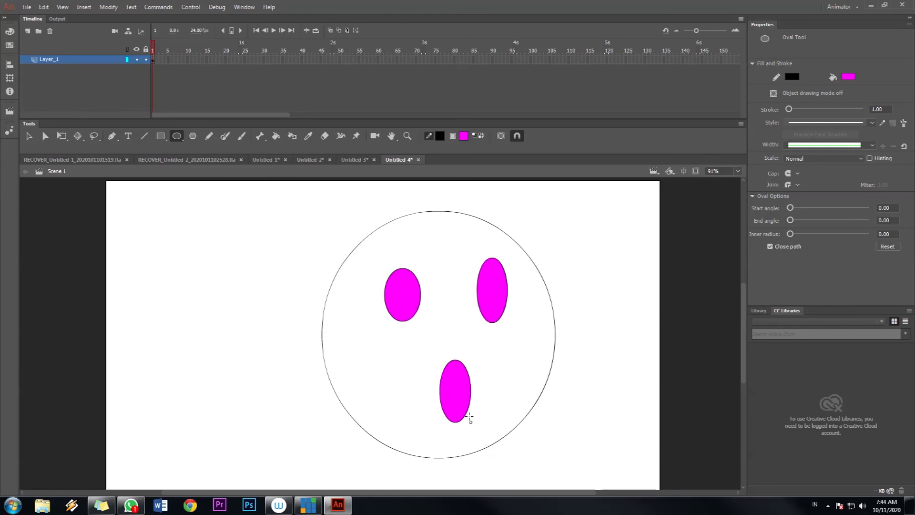
Delete the magenta fills of both eyes and the mouth, leaving only their outlines.
left_click(30, 136)
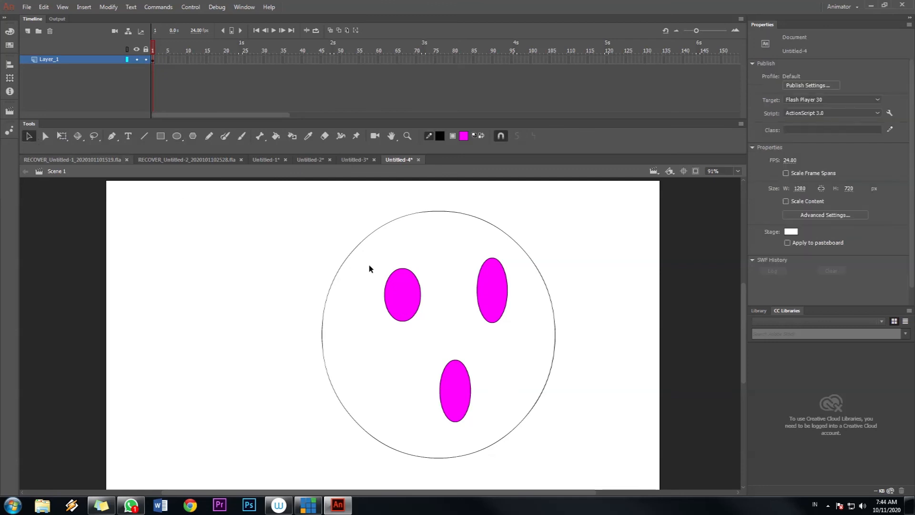
left_click(402, 290)
key("Delete")
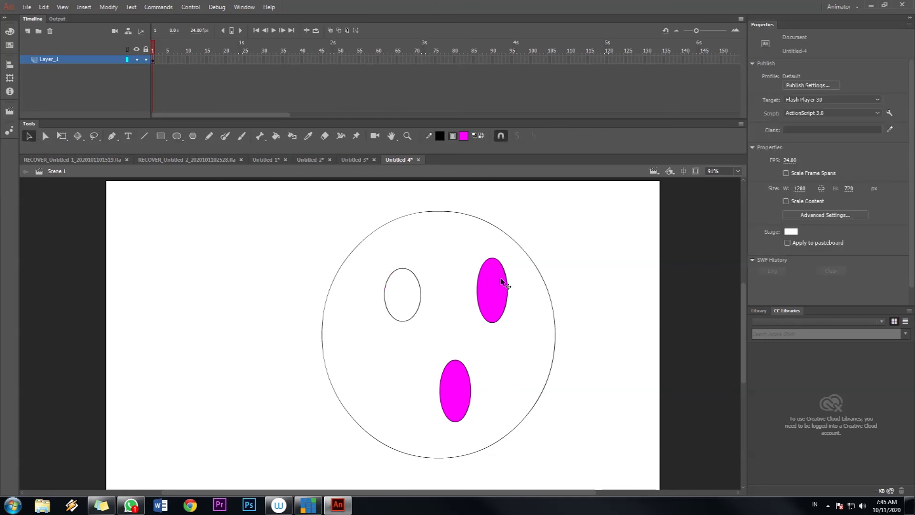
left_click(501, 282)
key("Delete")
left_click(456, 383)
key("Delete")
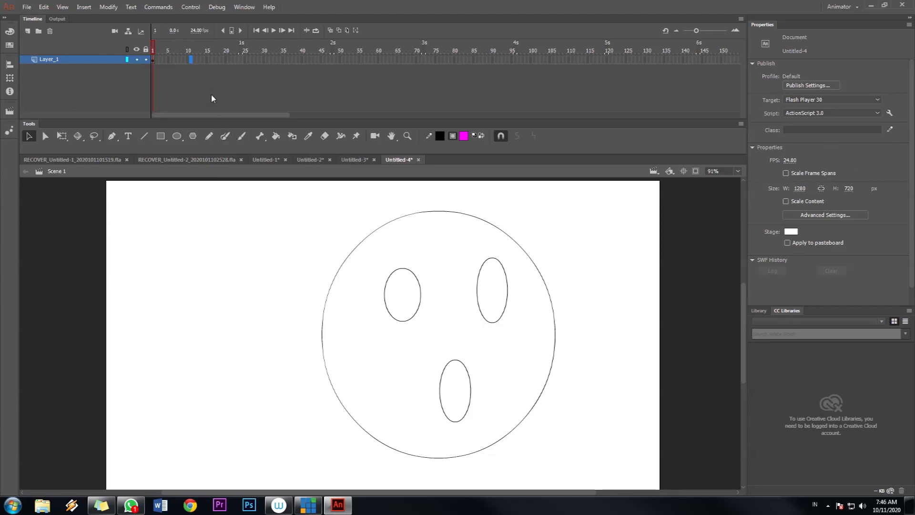
Insert a keyframe at frame 2 and stretch the mouth outline sideways into a wide, slanted shape.
left_click(156, 61)
right_click(156, 62)
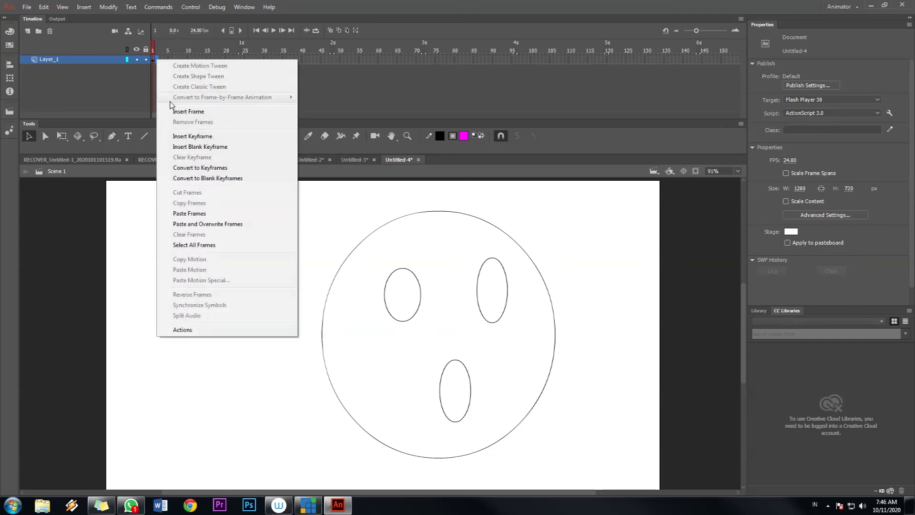
left_click(176, 137)
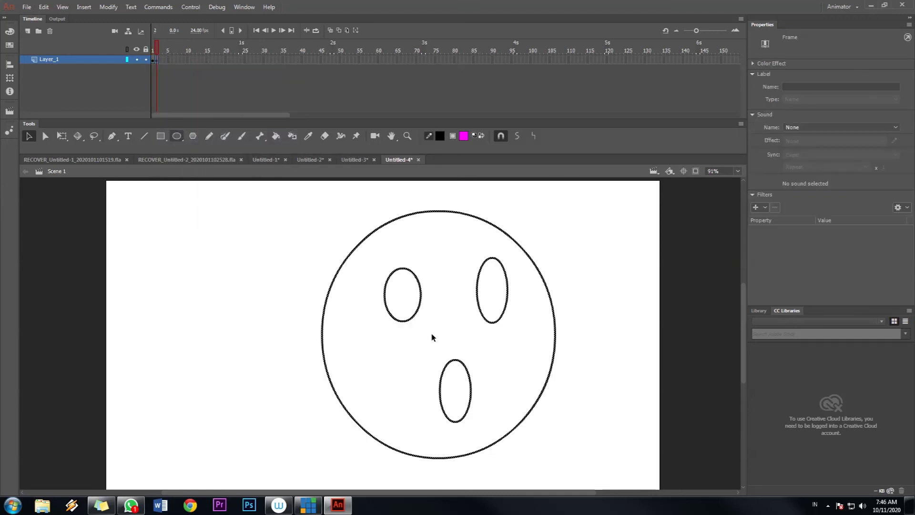
left_click(482, 364)
left_click_drag(470, 384, 504, 394)
left_click_drag(442, 392, 386, 408)
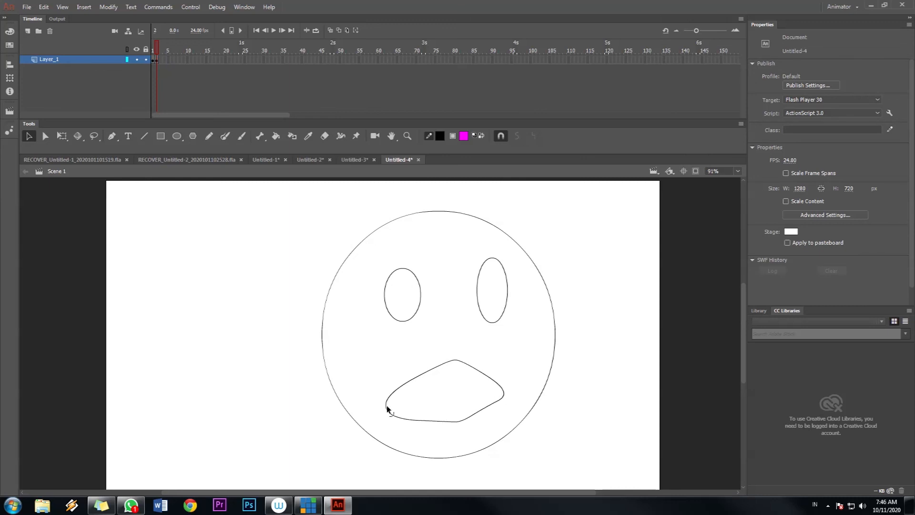
left_click_drag(480, 414, 532, 380)
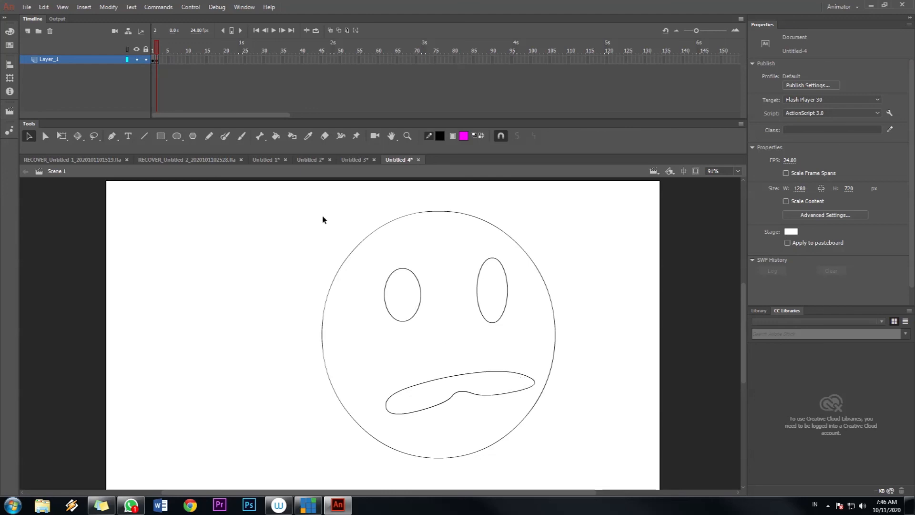
Insert a keyframe at frame 3 and pull the middle of the mouth's lower edge down toward the chin.
right_click(160, 60)
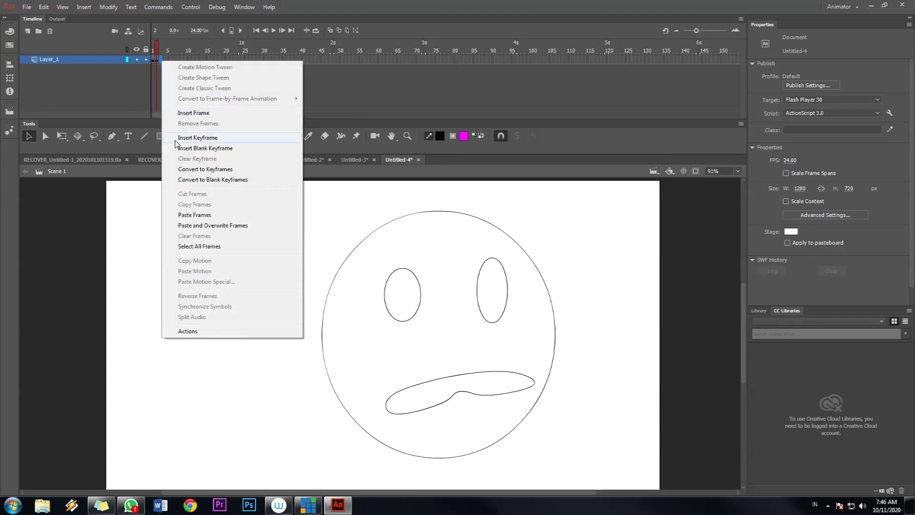
left_click(175, 139)
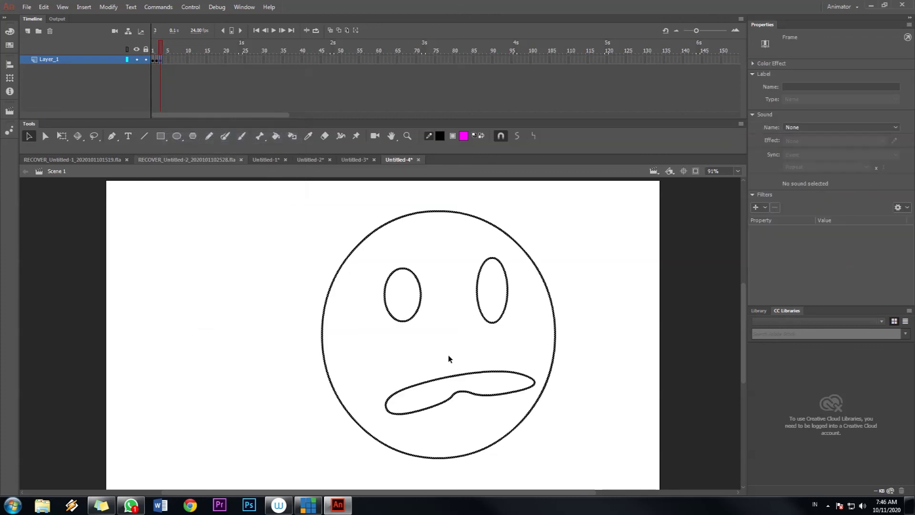
left_click(461, 405)
left_click_drag(461, 392, 455, 450)
left_click_drag(439, 415, 412, 426)
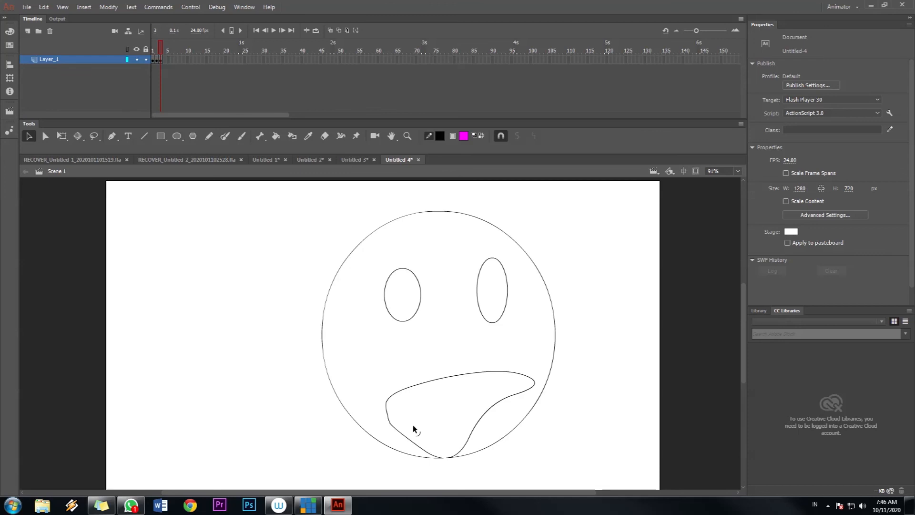
left_click_drag(462, 451, 457, 440)
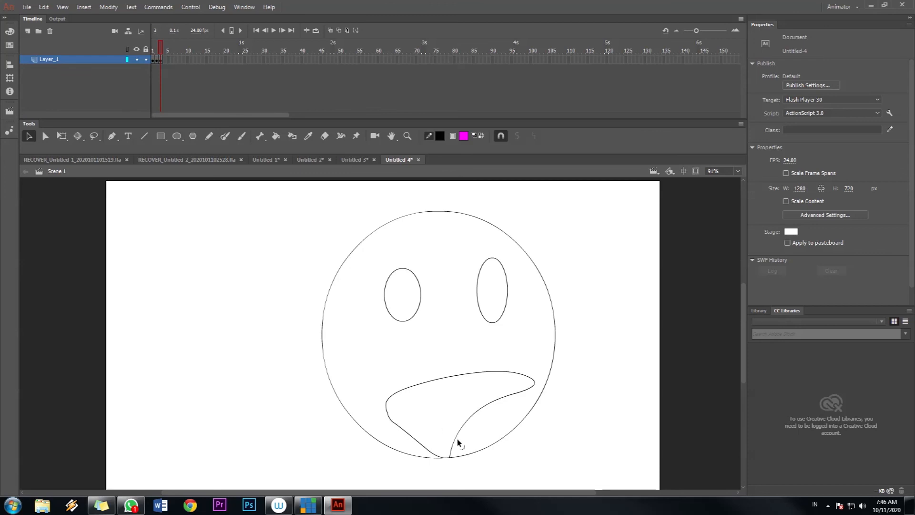
key("ctrl+z")
key("ctrl+z")
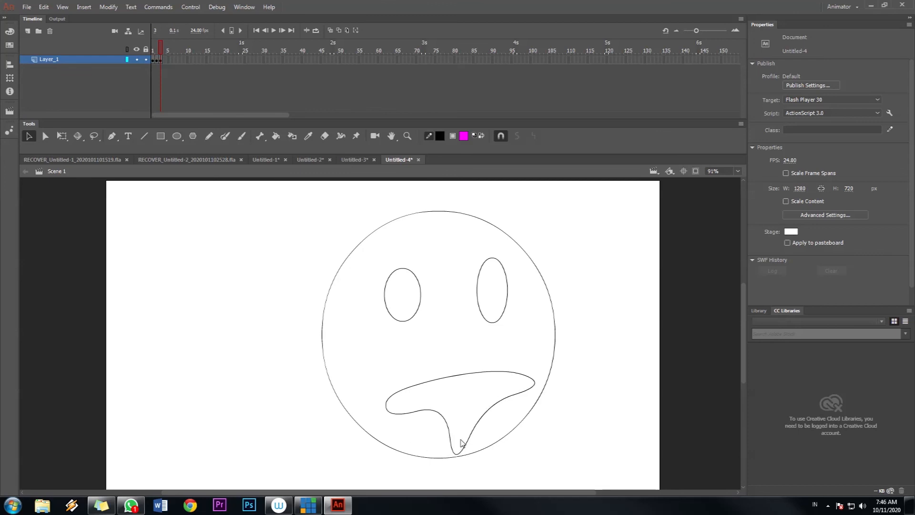
Reshape the frame 3 mouth into a wide open shape with a wavy lower edge inside the face outline.
left_click_drag(458, 456, 417, 437)
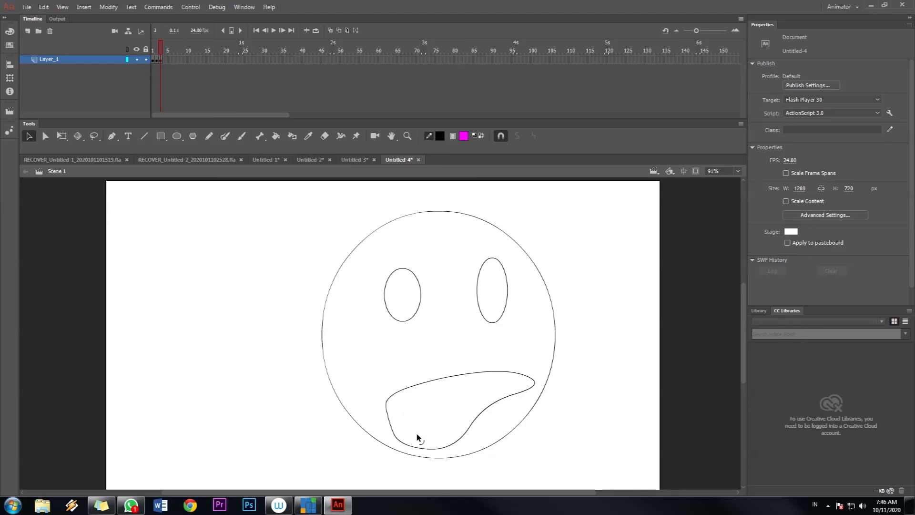
mouse_move(487, 408)
left_mouse_down()
mouse_move(500, 429)
mouse_move(494, 422)
left_mouse_up()
left_click_drag(529, 379, 520, 388)
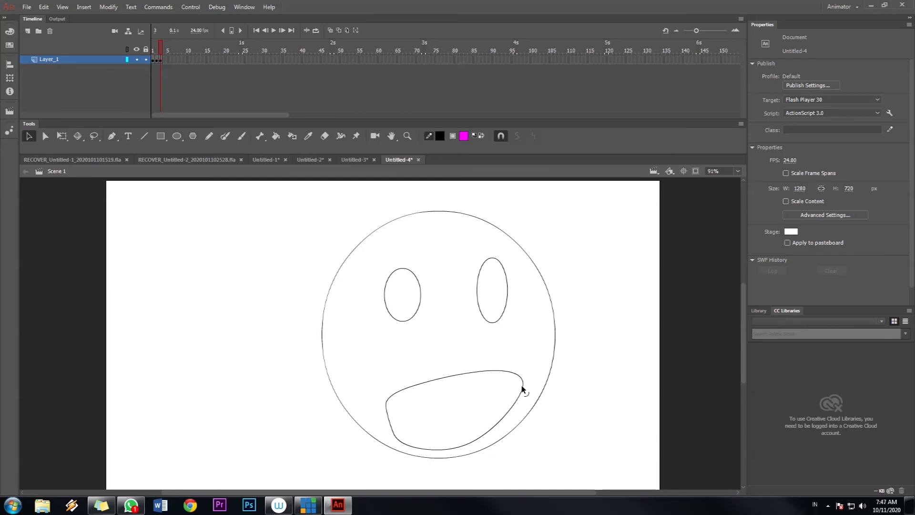
left_click_drag(462, 445, 503, 421)
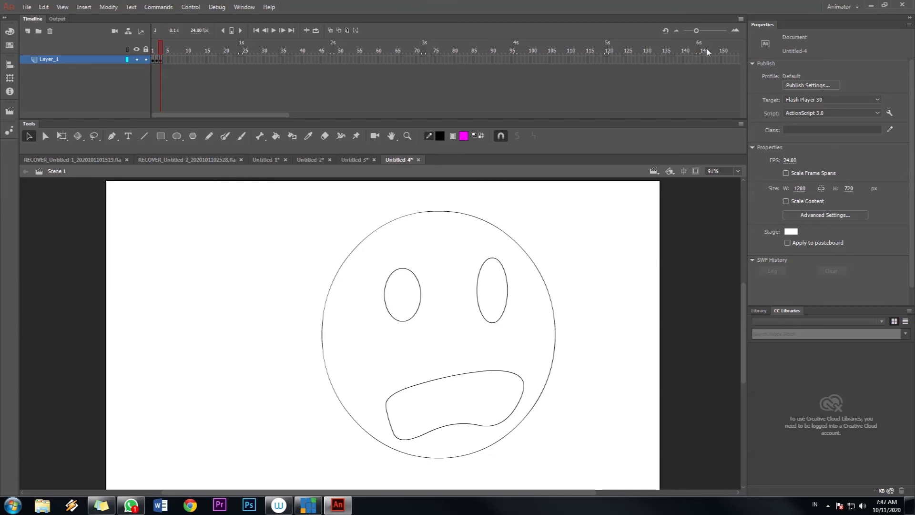
Enlarge the timeline's frame display and play the three-keyframe face animation.
left_click_drag(697, 31, 709, 30)
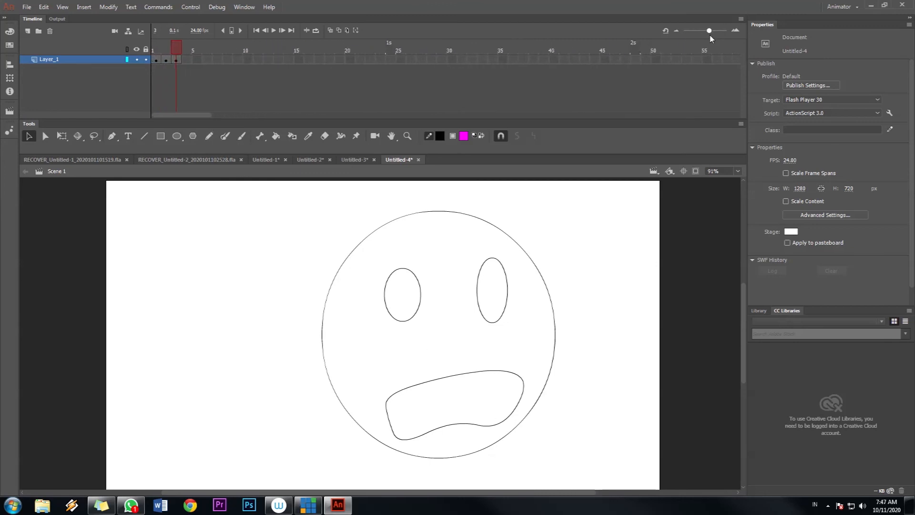
key("Return")
left_click(273, 30)
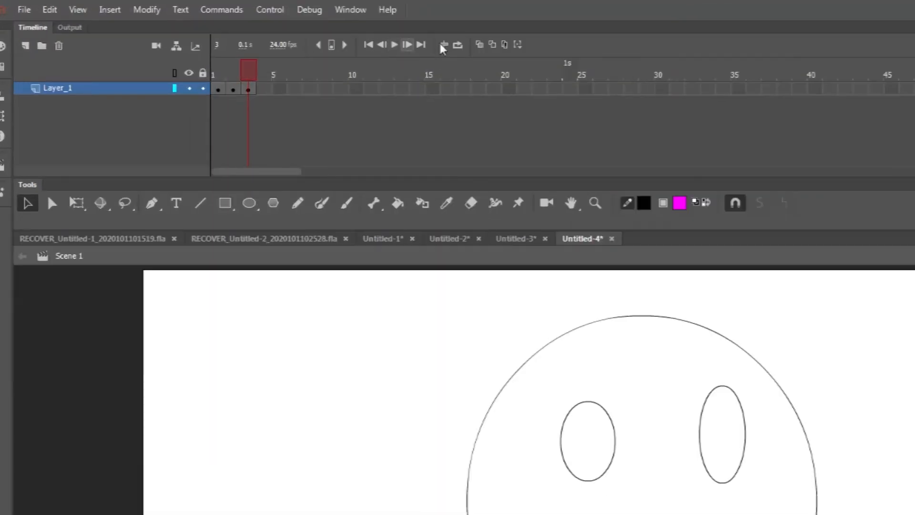
Return to frame 1, turn on looping over the three keyframes and play the face animation.
left_click_drag(252, 71, 181, 75)
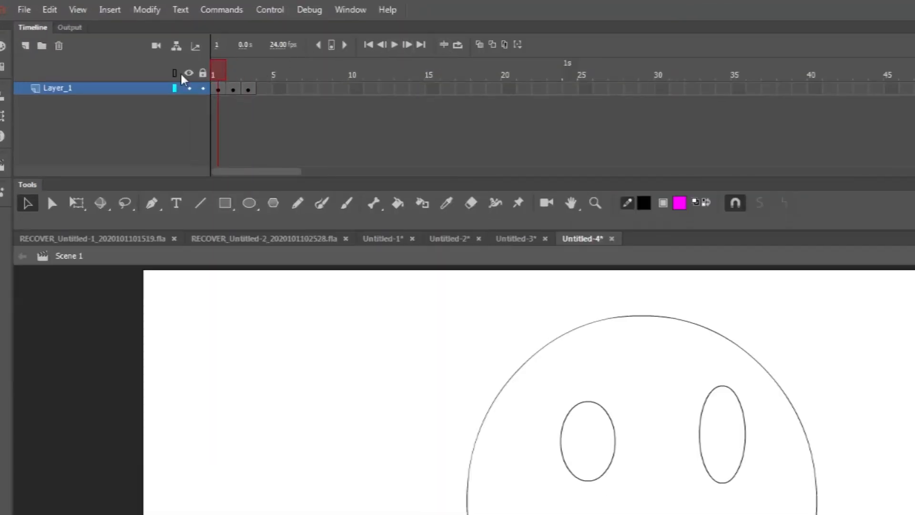
left_click(459, 45)
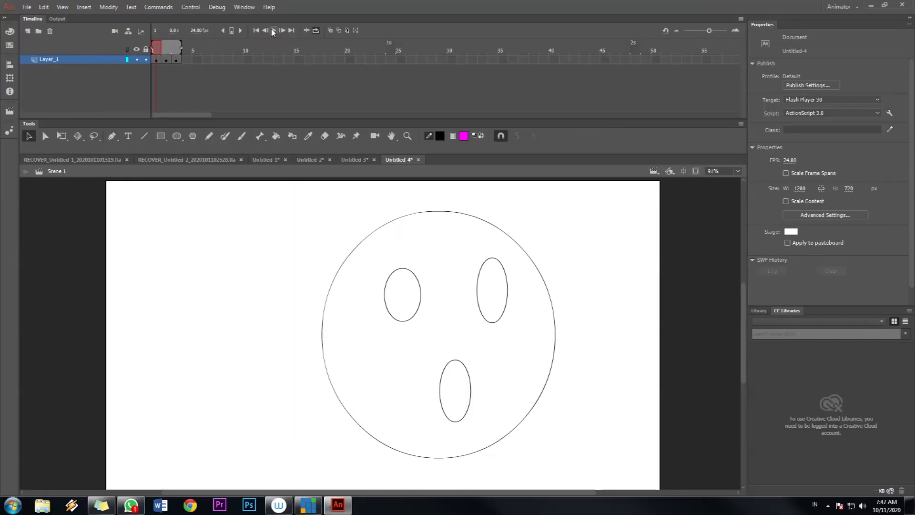
left_click(394, 46)
Insert one extra frame after each of the three mouth keyframes so every pose lasts two frames.
left_click(158, 60)
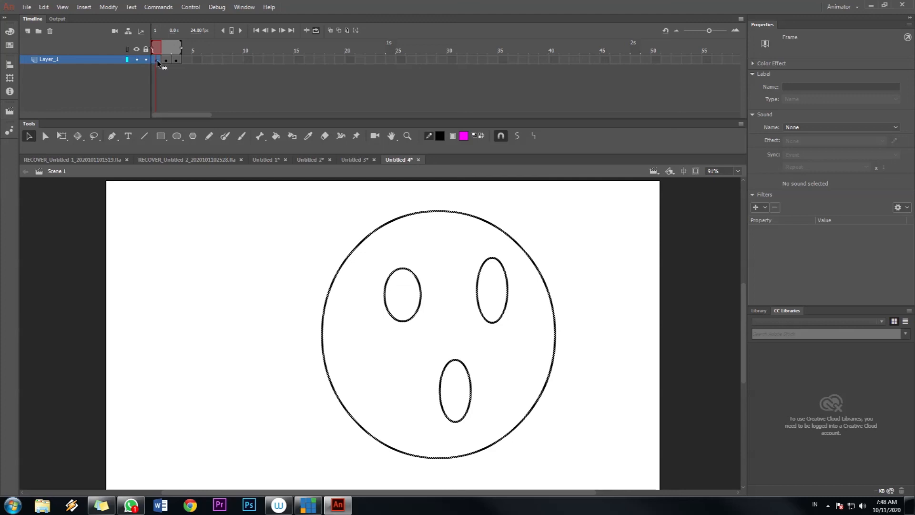
key("F5")
left_click(175, 60)
key("F5")
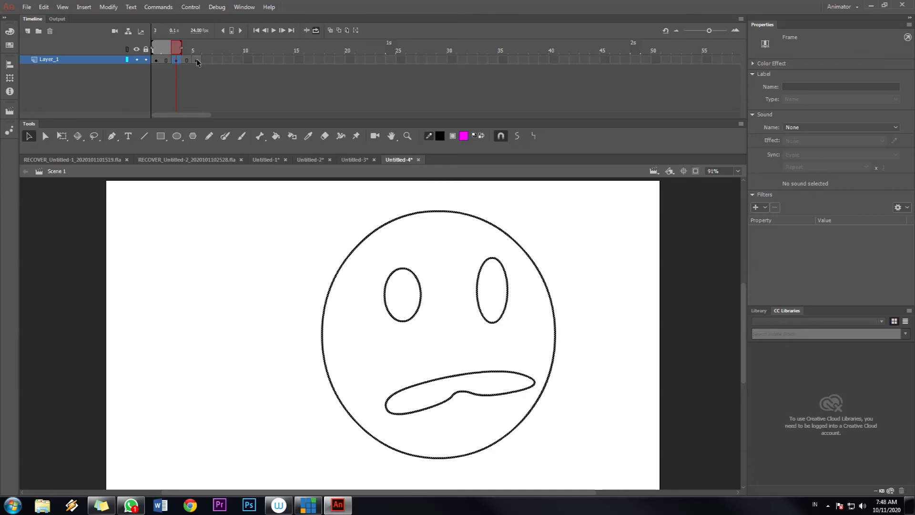
left_click(197, 61)
key("F5")
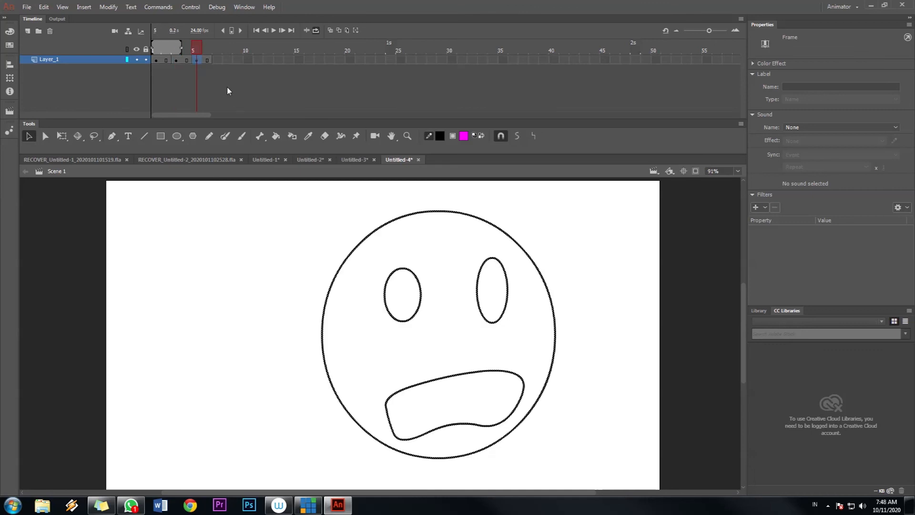
Extend the loop range to frame 6 and play the slowed face animation.
left_click_drag(184, 48, 213, 54)
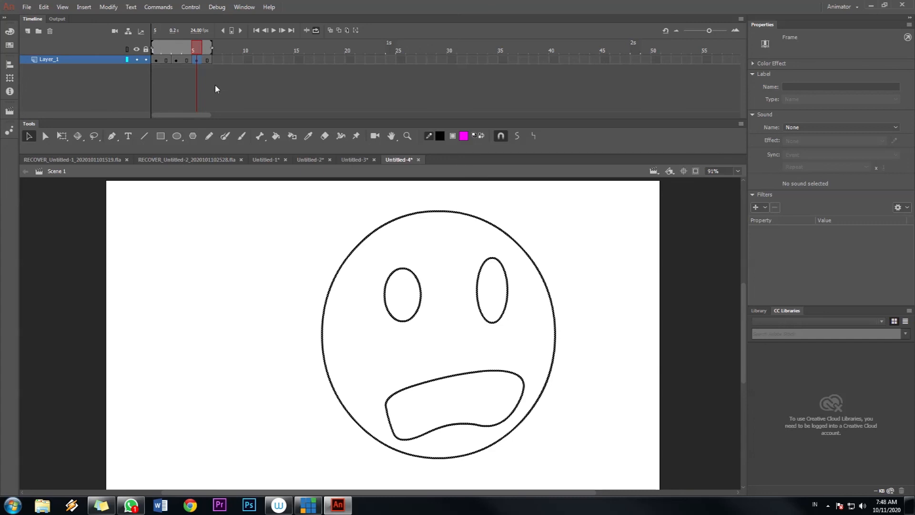
left_click(274, 30)
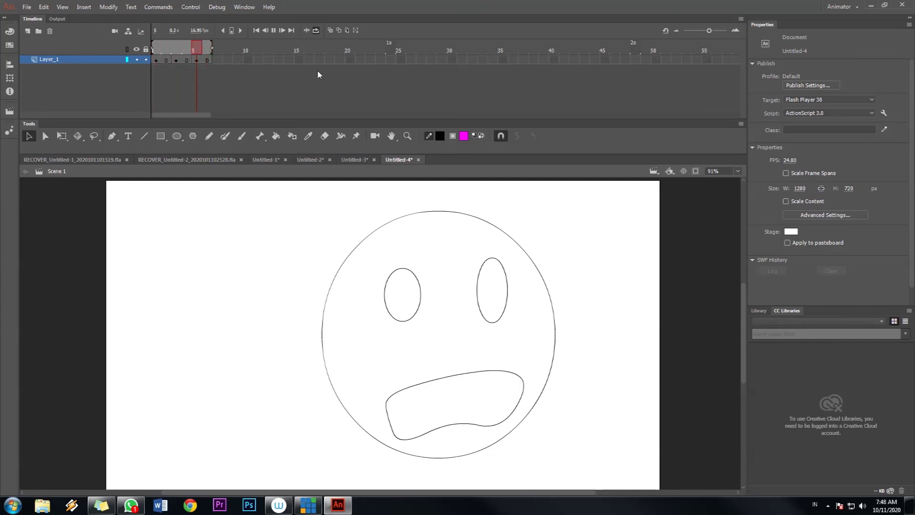
left_click(177, 61)
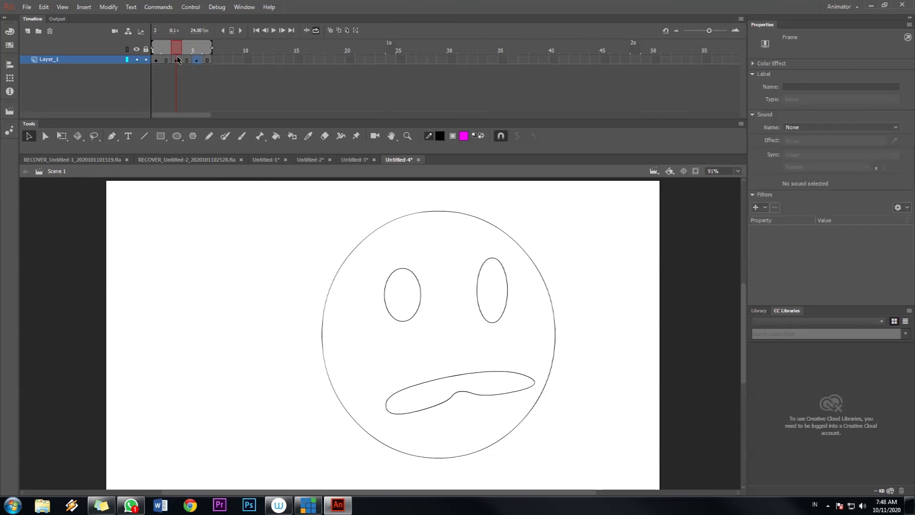
Insert another frame into each of the three mouth poses so every pose lasts three frames.
left_click(158, 60)
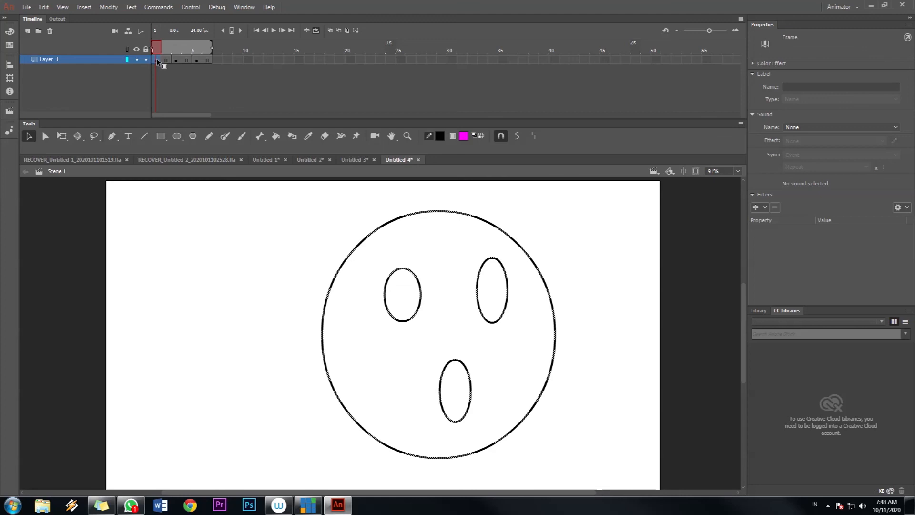
key("F5")
left_click(186, 60)
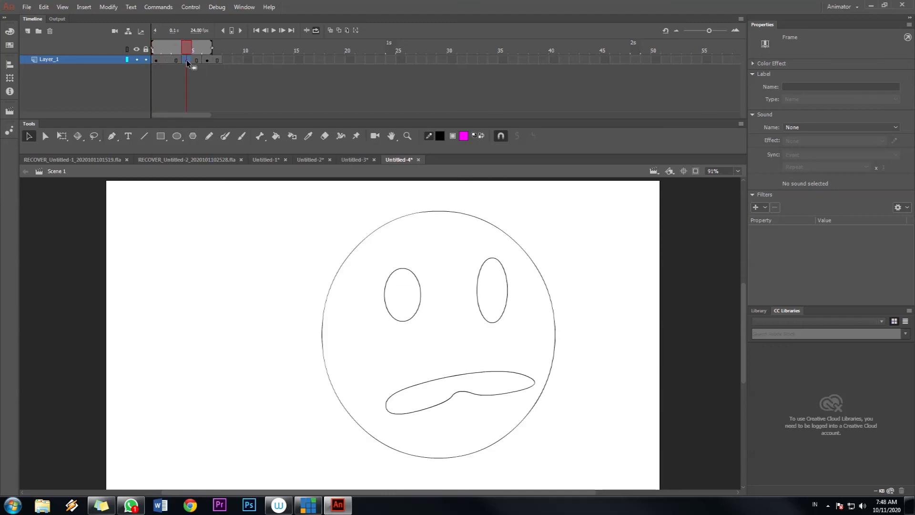
key("F5")
left_click(216, 61)
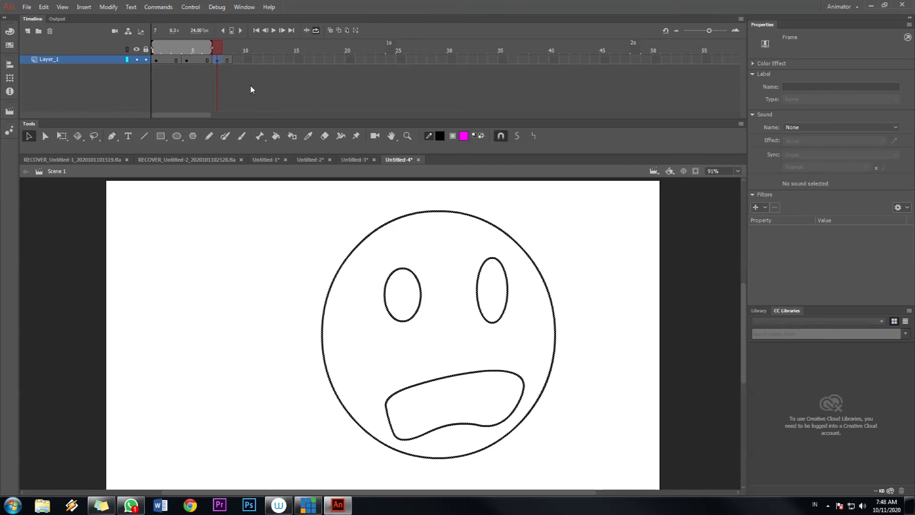
Extend the loop range to frame 9 and play the face animation from frame 1.
mouse_move(212, 46)
left_mouse_down()
mouse_move(244, 49)
mouse_move(140, 51)
left_mouse_up()
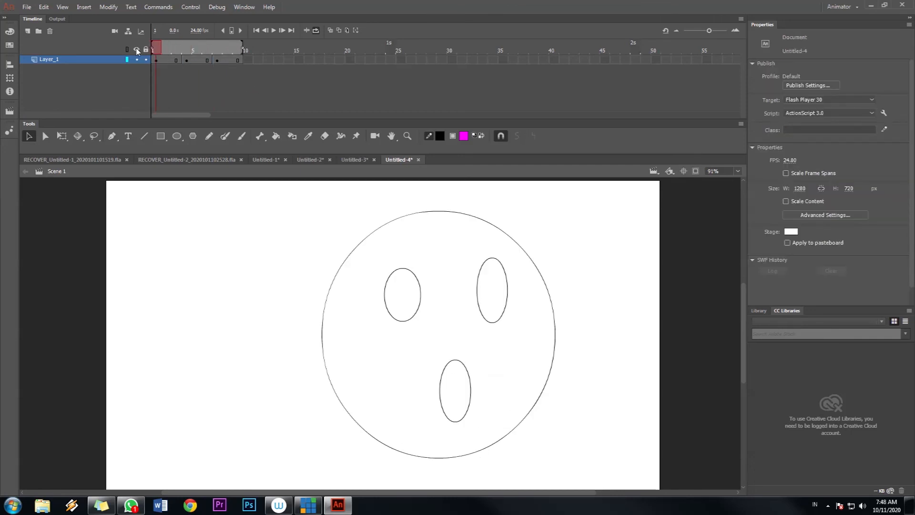
left_click(274, 31)
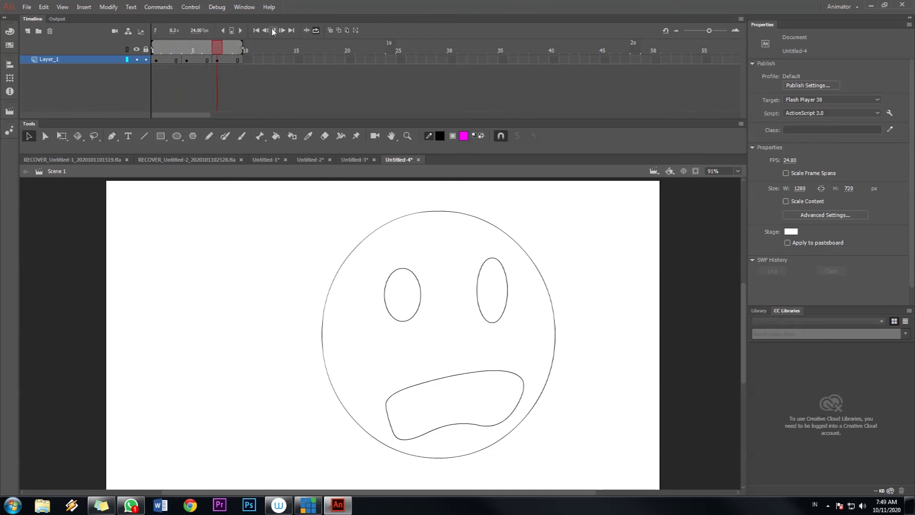
left_click(273, 30)
left_click(272, 30)
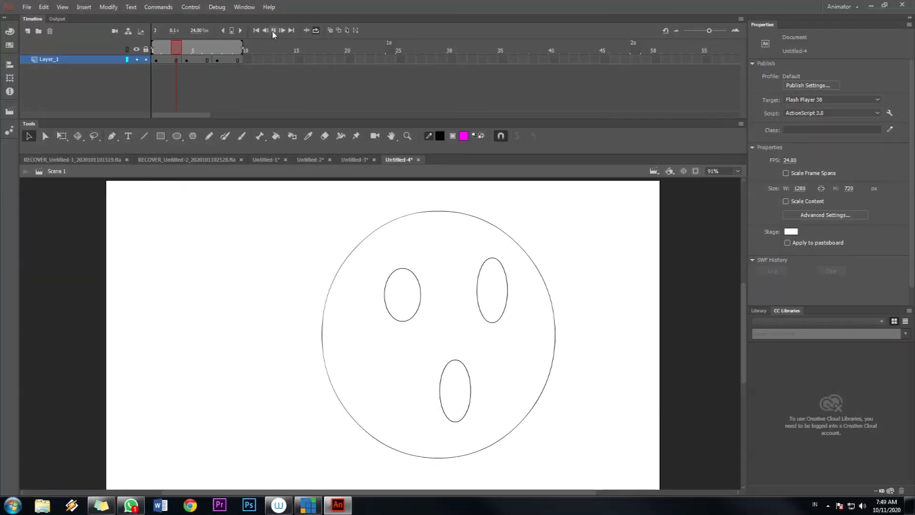